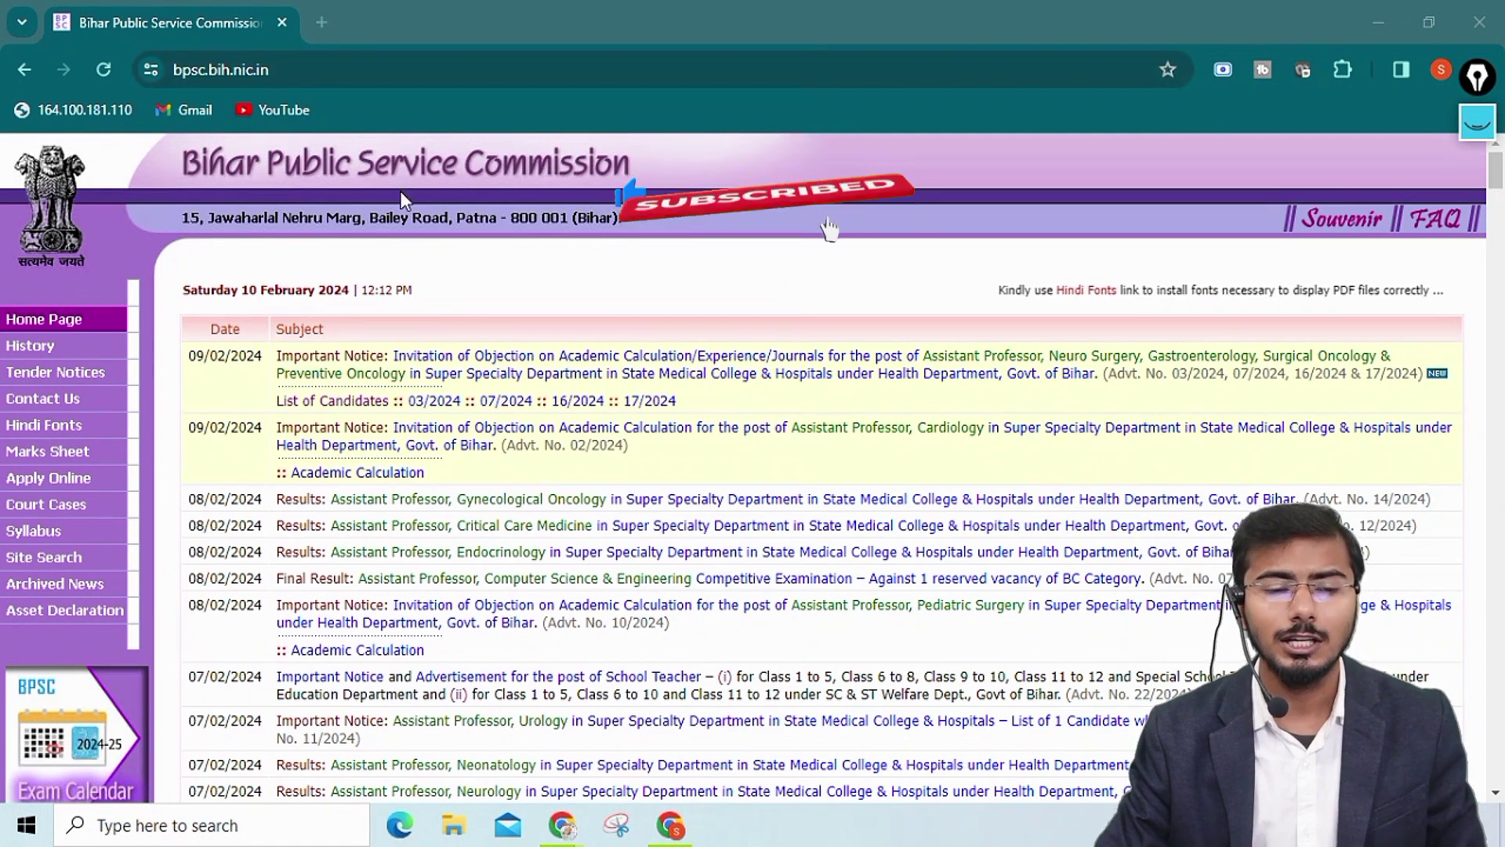
Open the Commission's Apply Online page from the left menu
scroll(413, 430, down, 1)
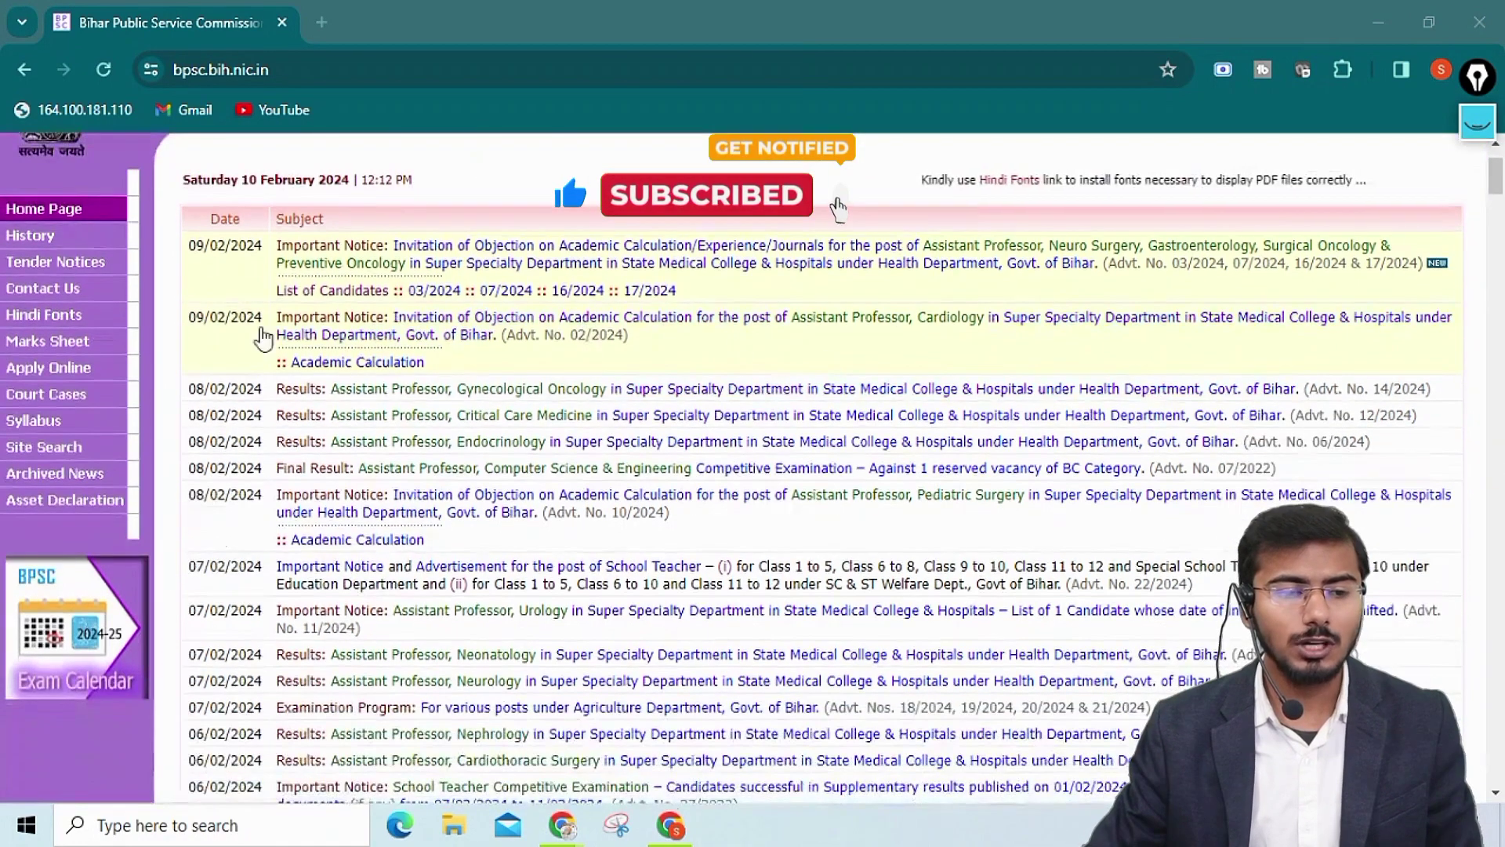
mouse_move(1474, 172)
click(1477, 223)
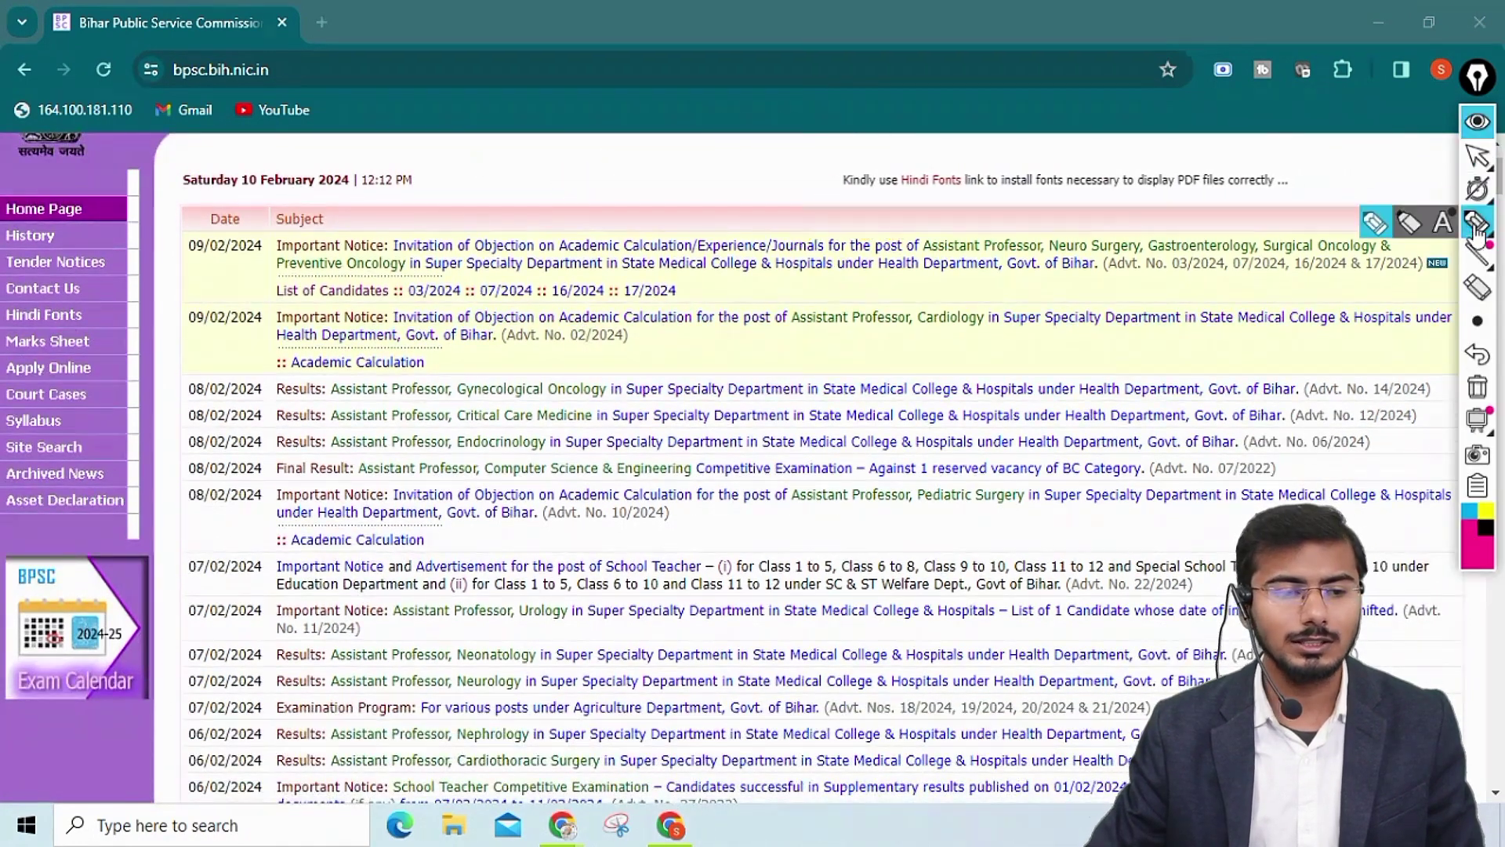
mouse_move(31, 368)
mouse_down()
mouse_move(86, 353)
mouse_move(12, 360)
mouse_up()
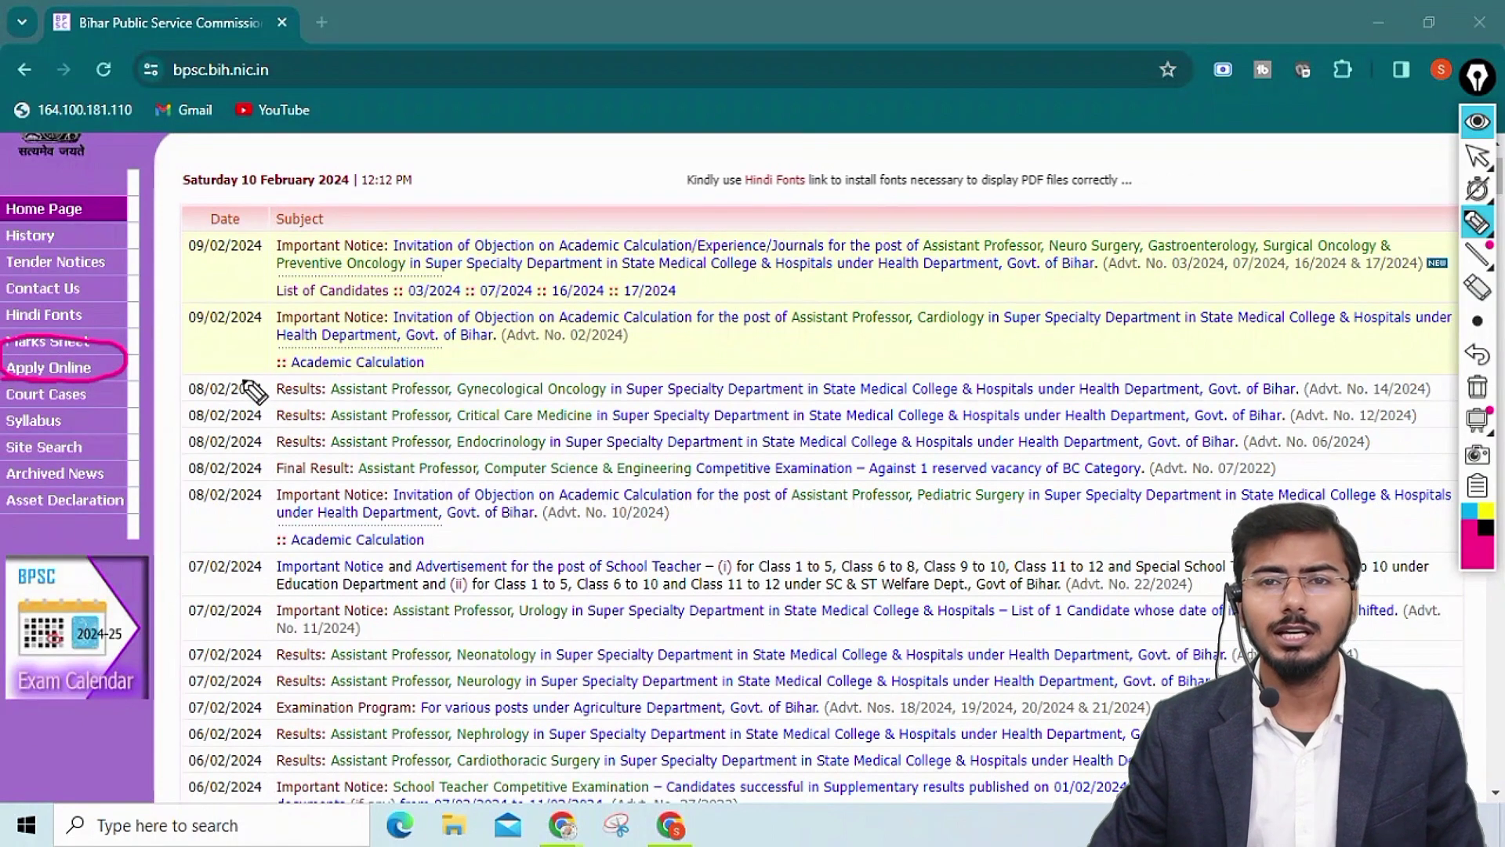
click(1477, 387)
click(1477, 155)
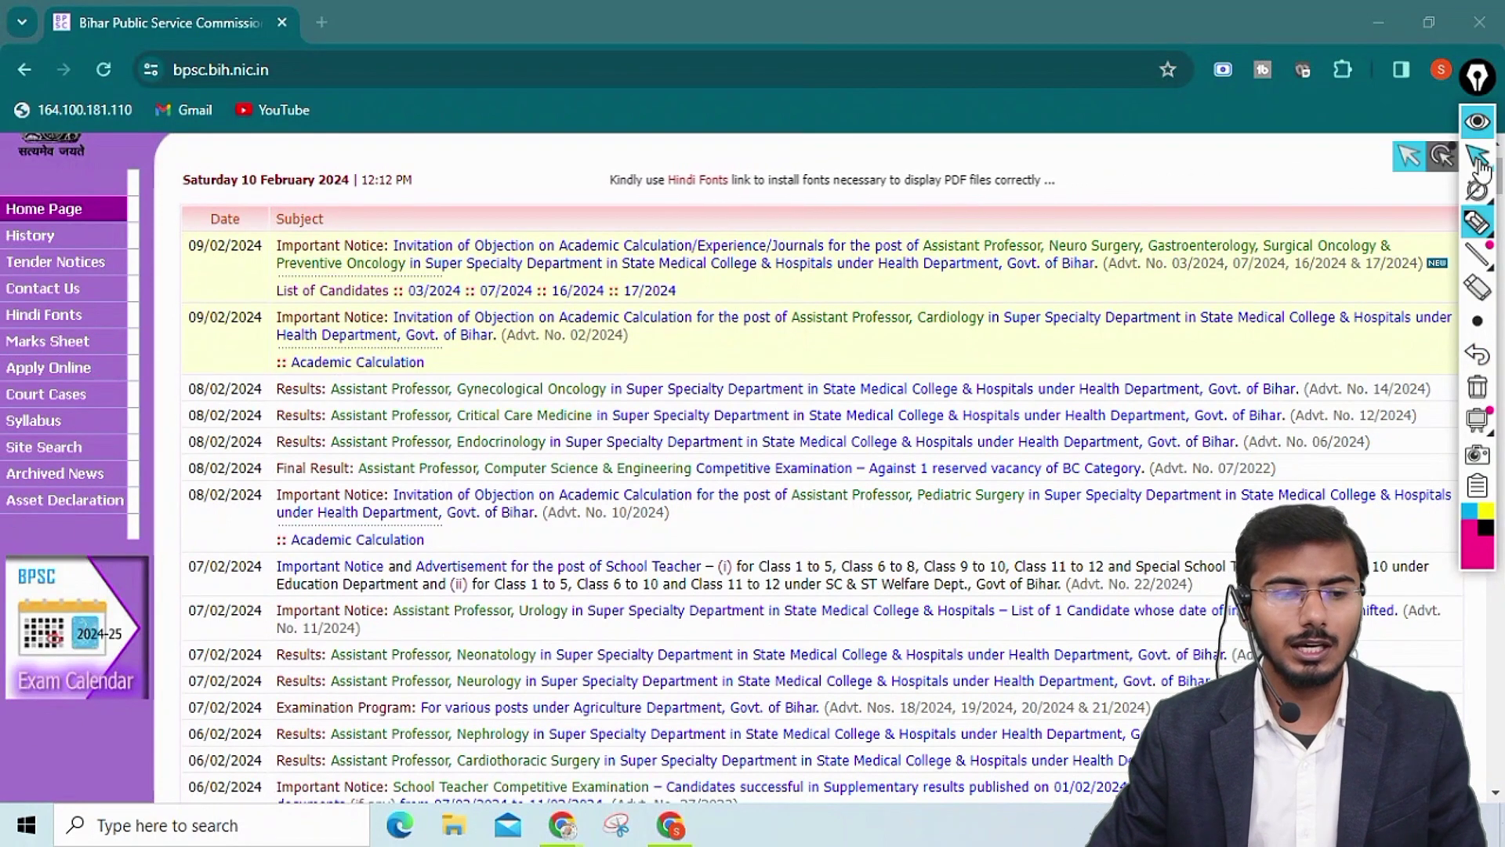
click(59, 373)
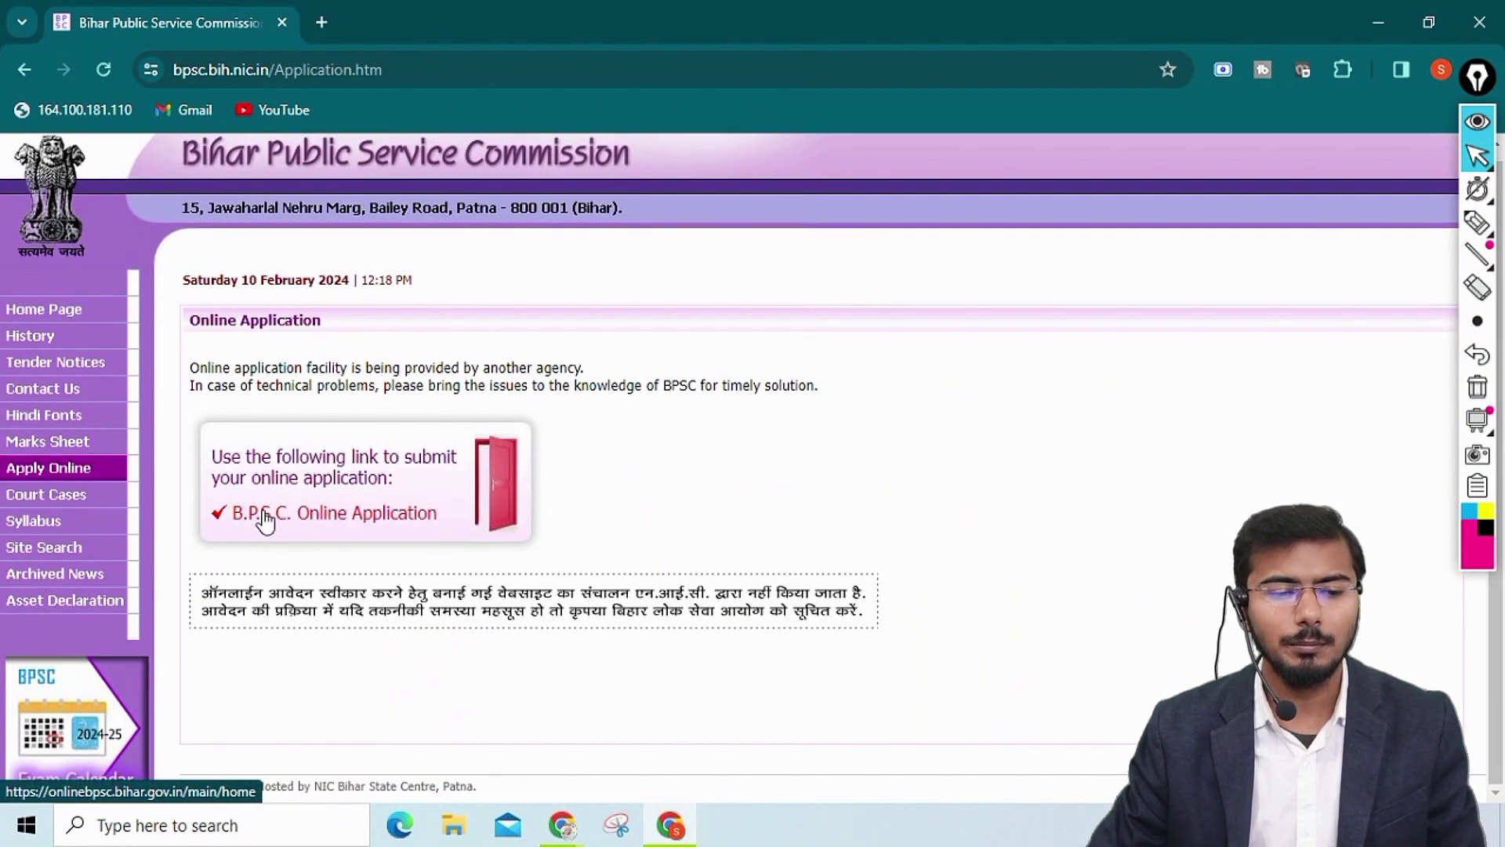
Follow the B.P.S.C. Online Application link and accept leaving the BPSC site
click(452, 521)
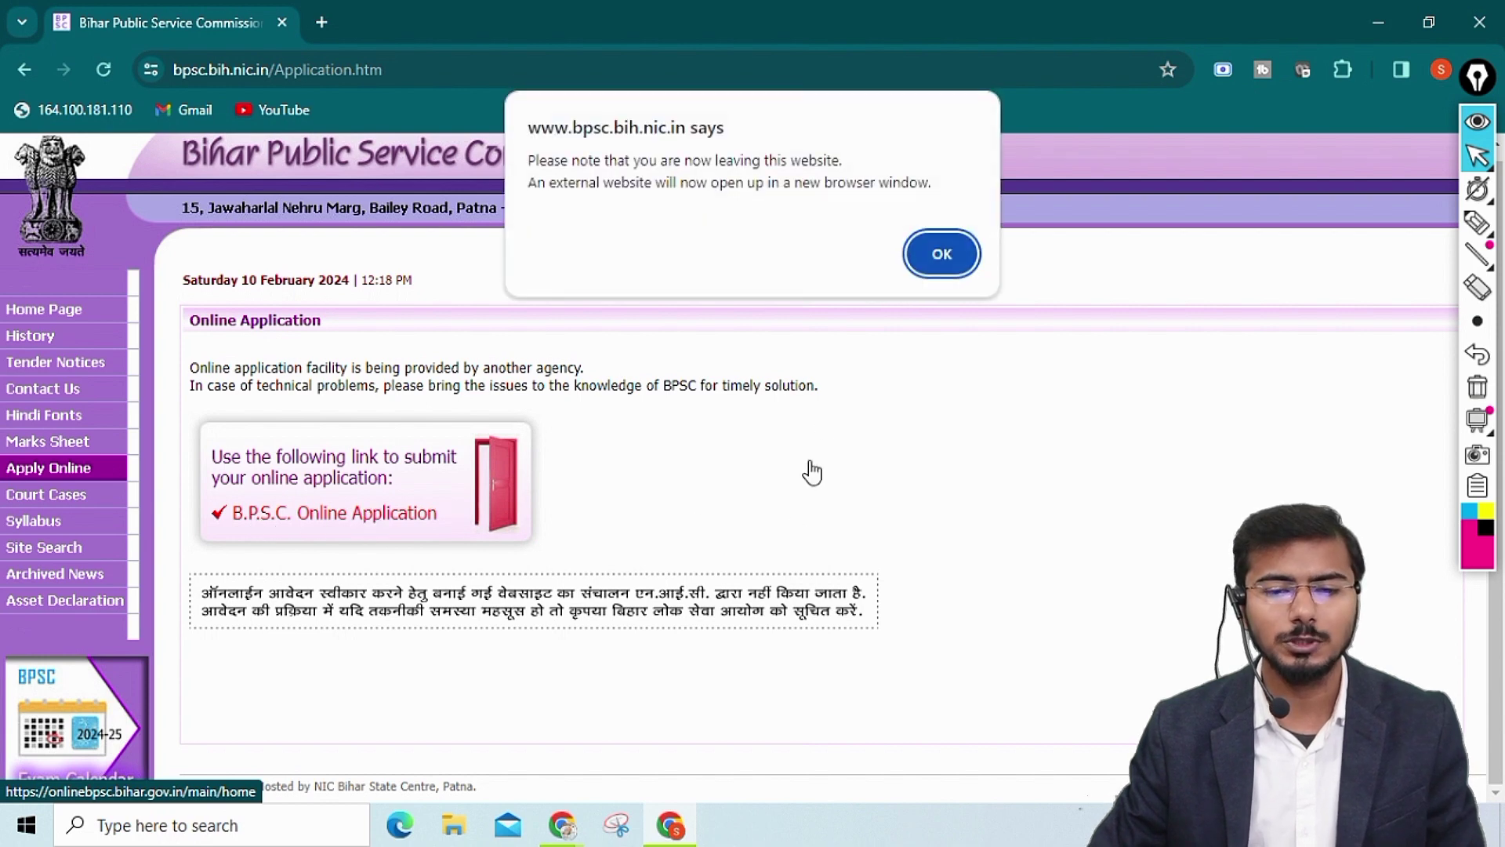
click(943, 240)
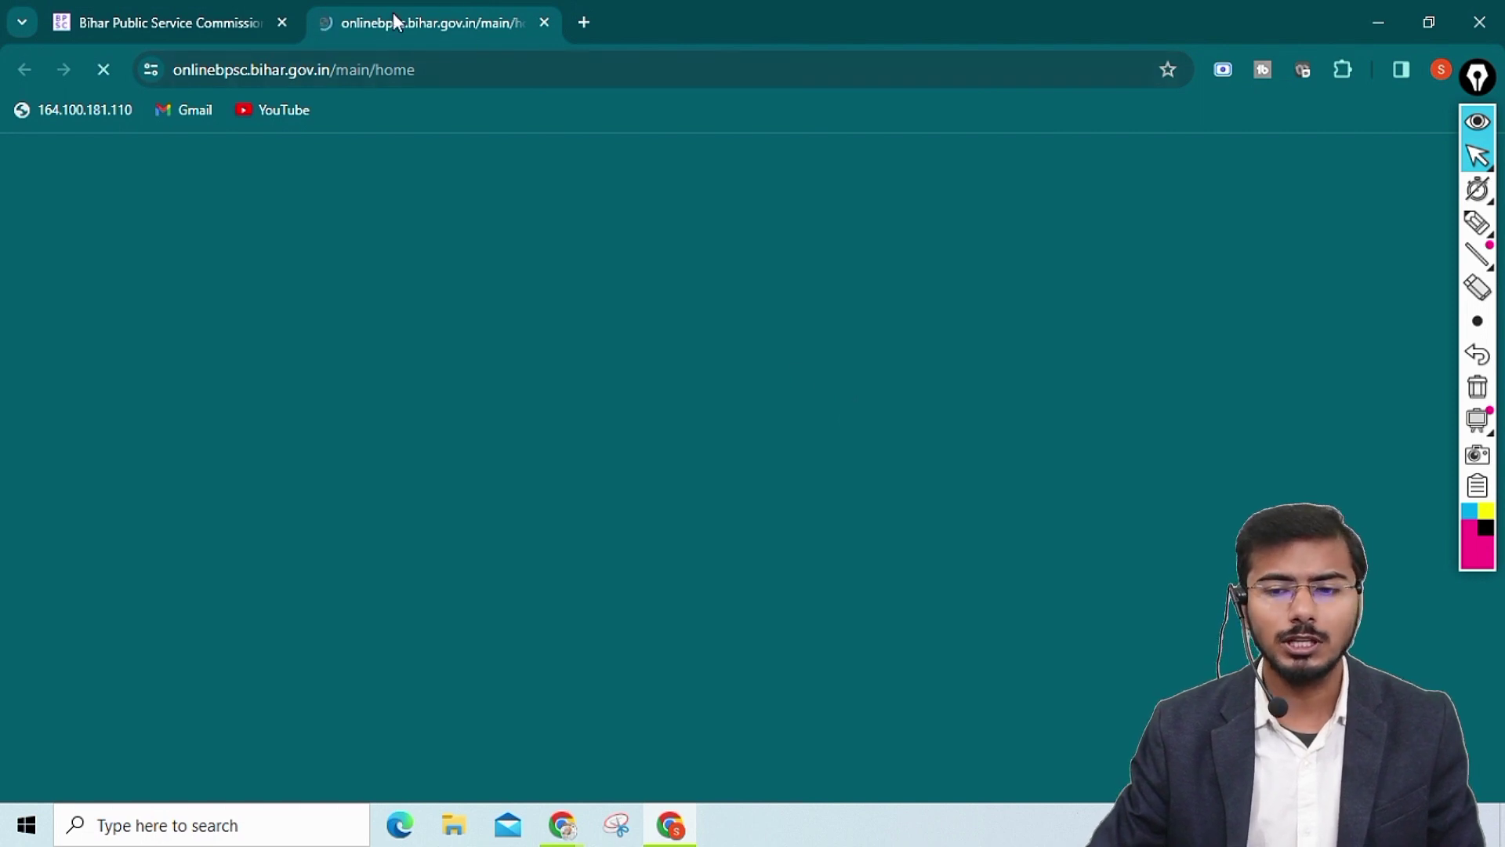
Bring advertisement 22/2024 and its Click to Apply column into view in the live advertisements table
click(1478, 122)
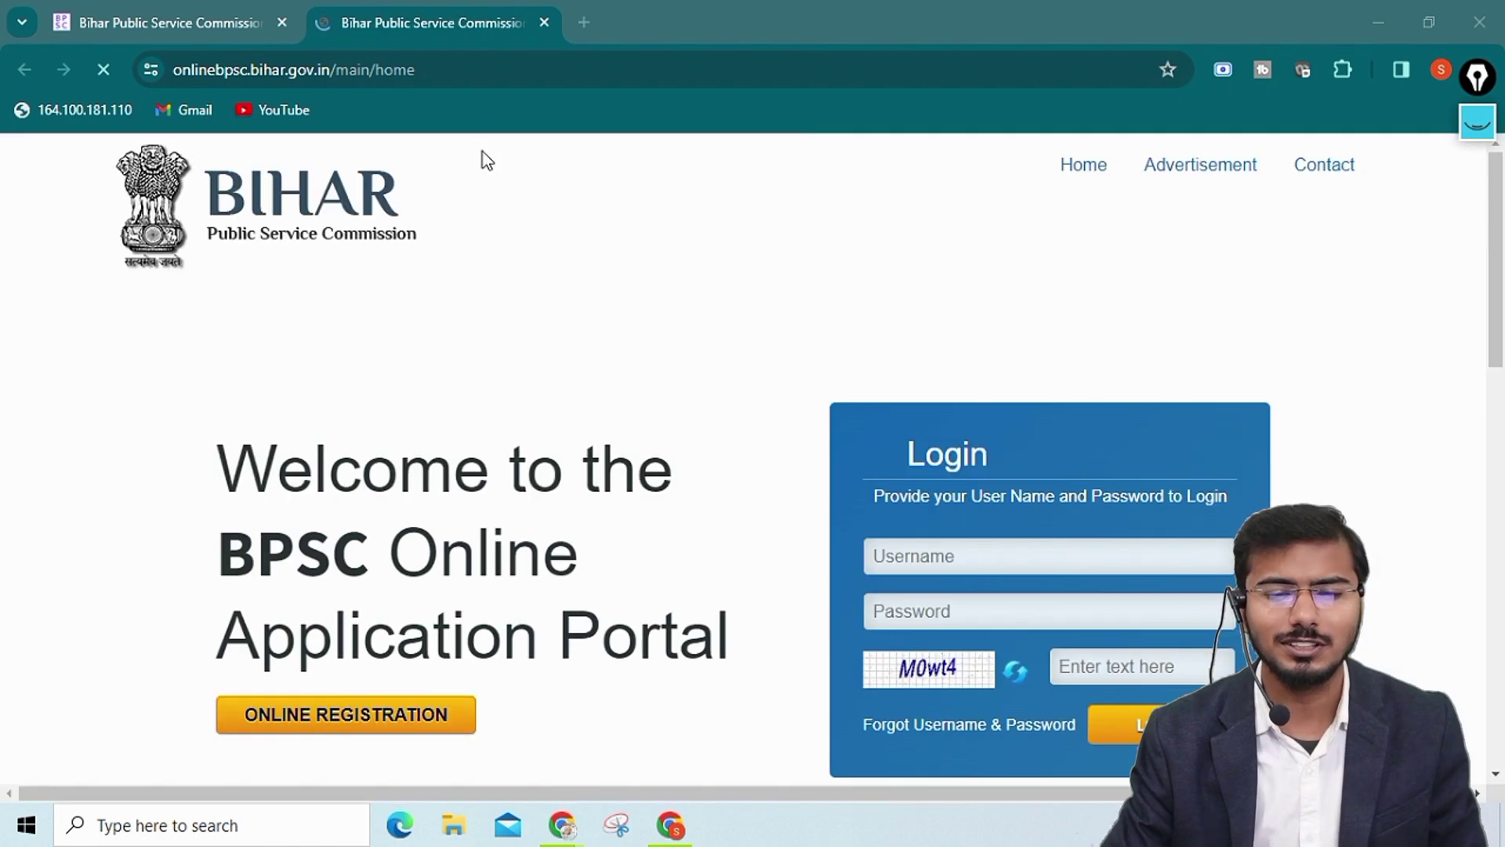
scroll(706, 310, down, 4)
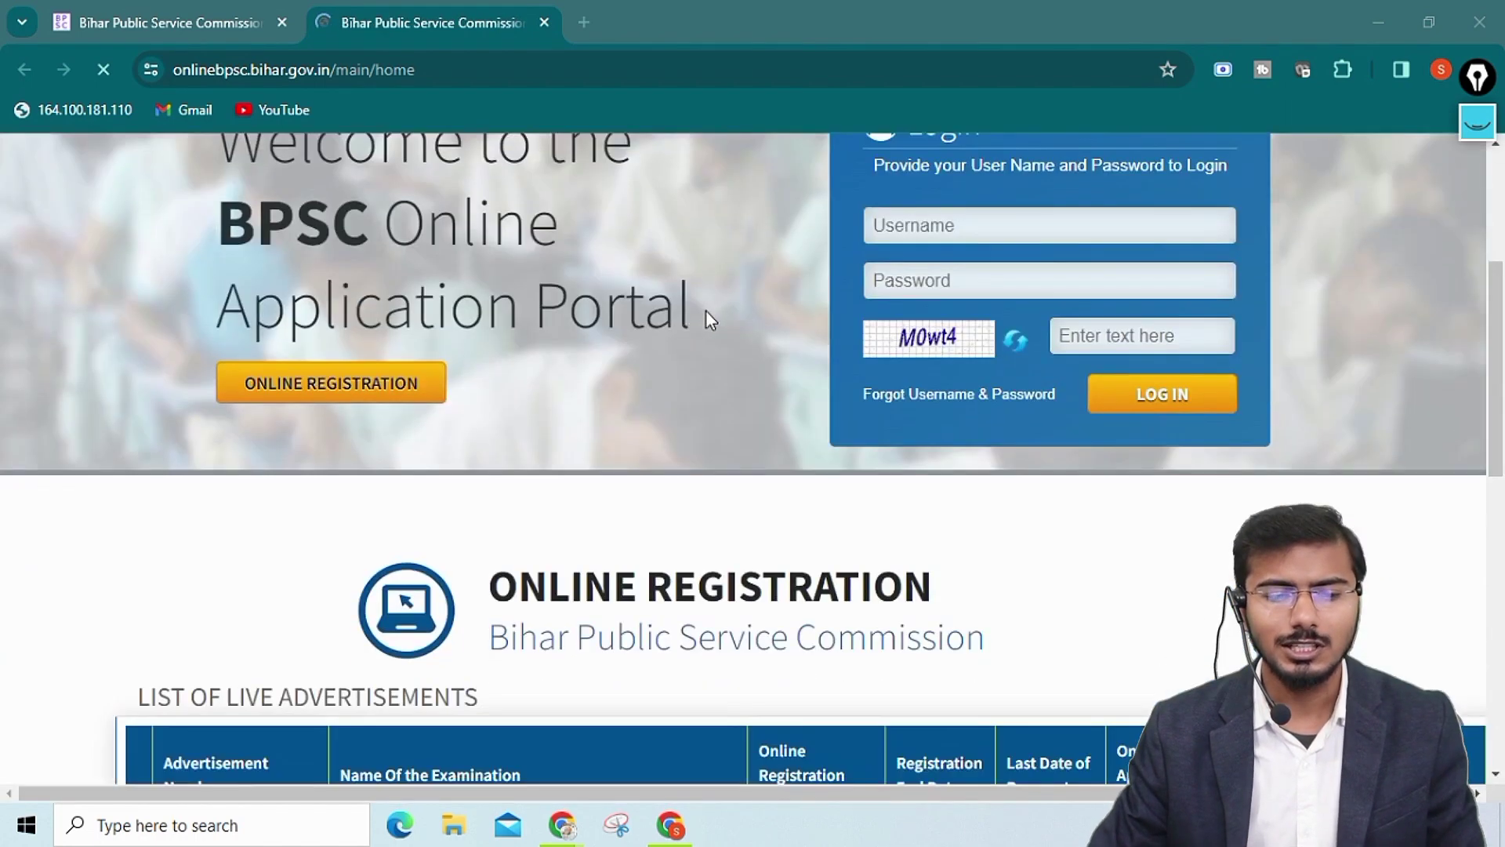
scroll(706, 310, down, 5)
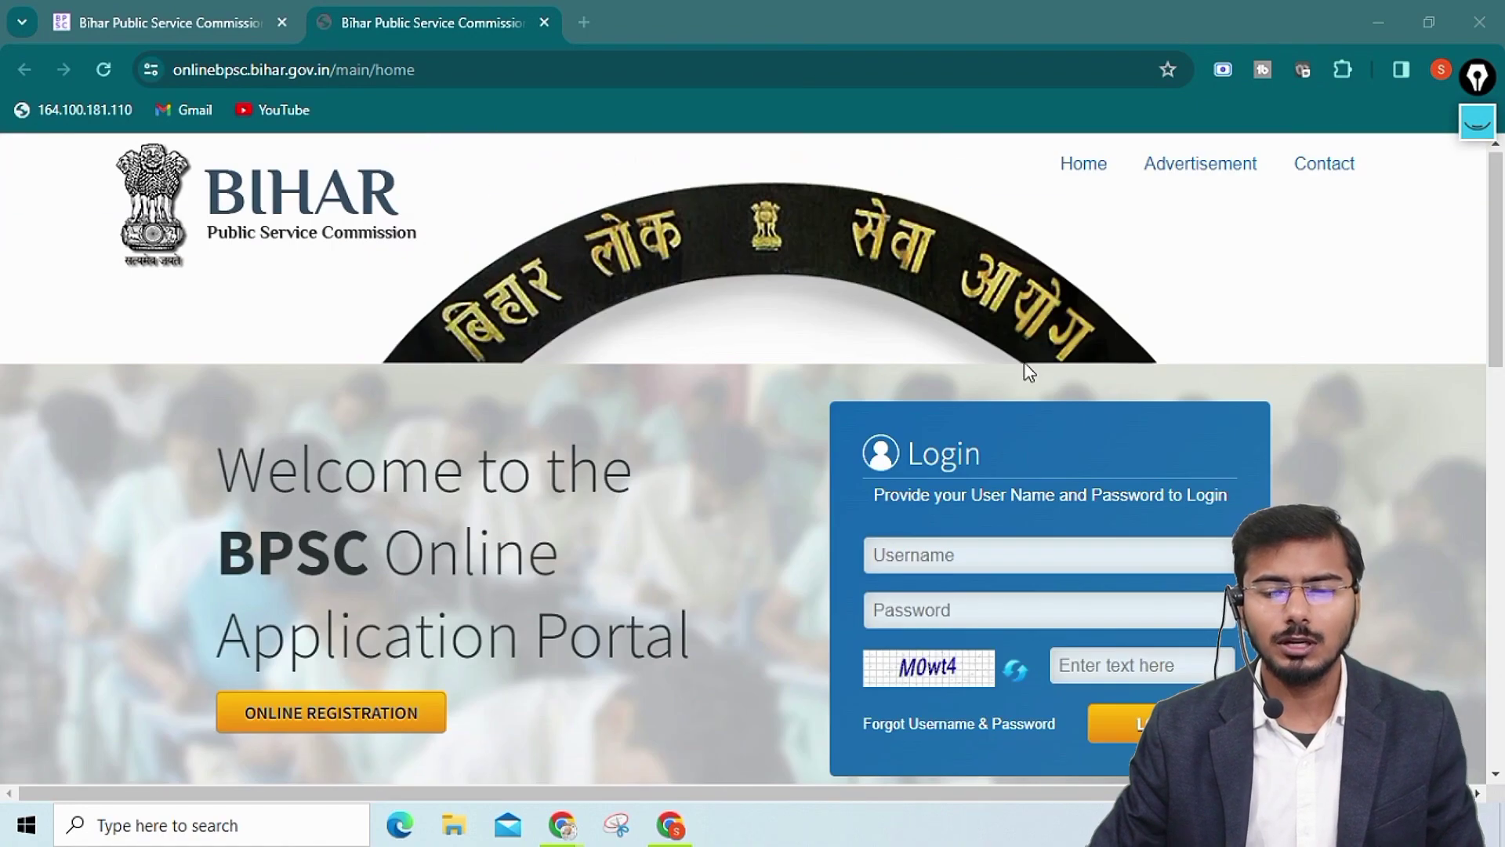
scroll(1024, 364, down, 10)
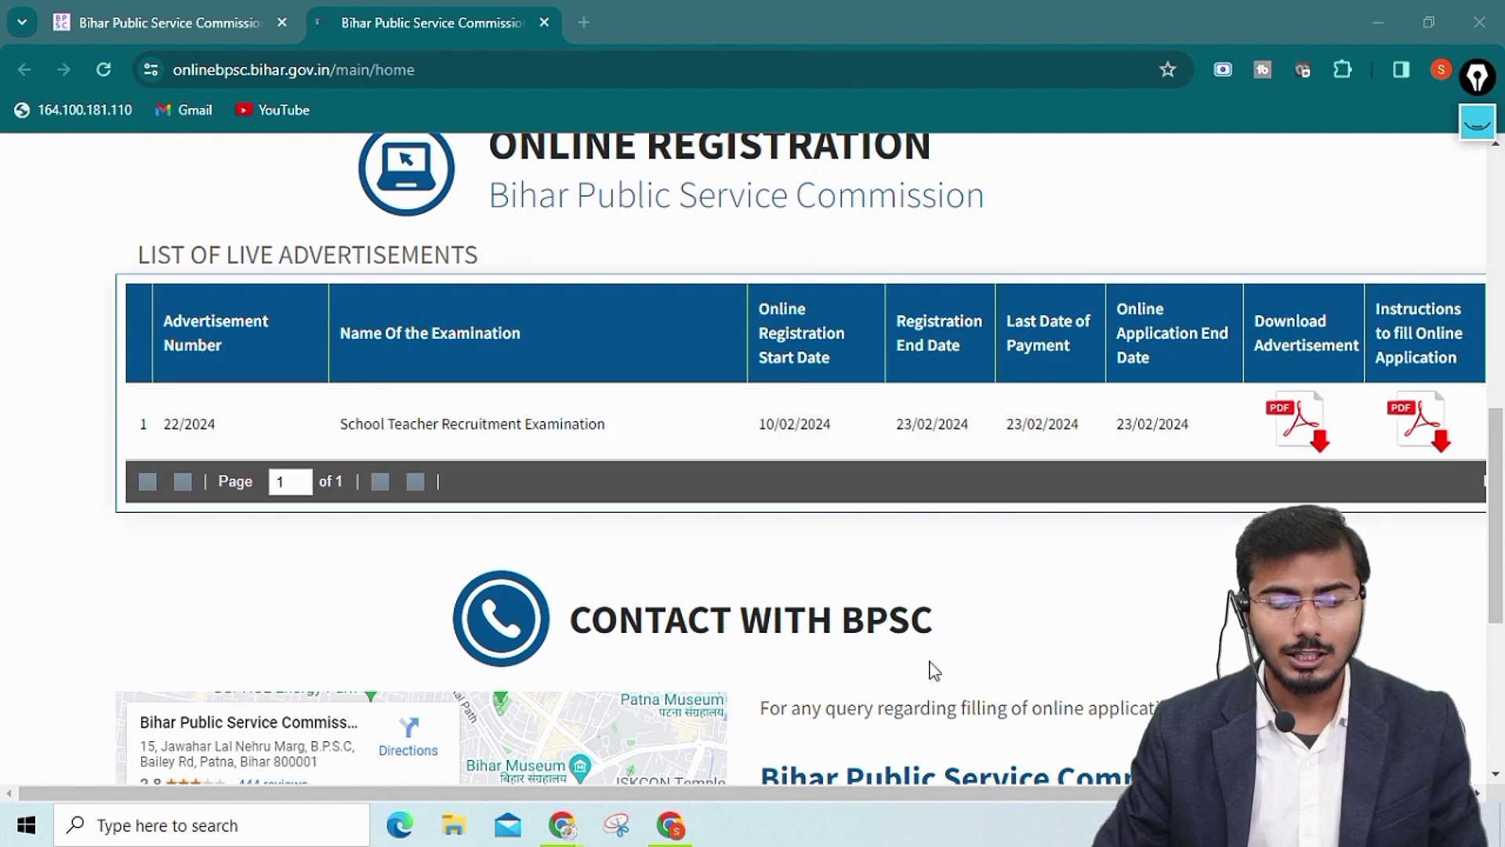
drag(806, 794, 953, 794)
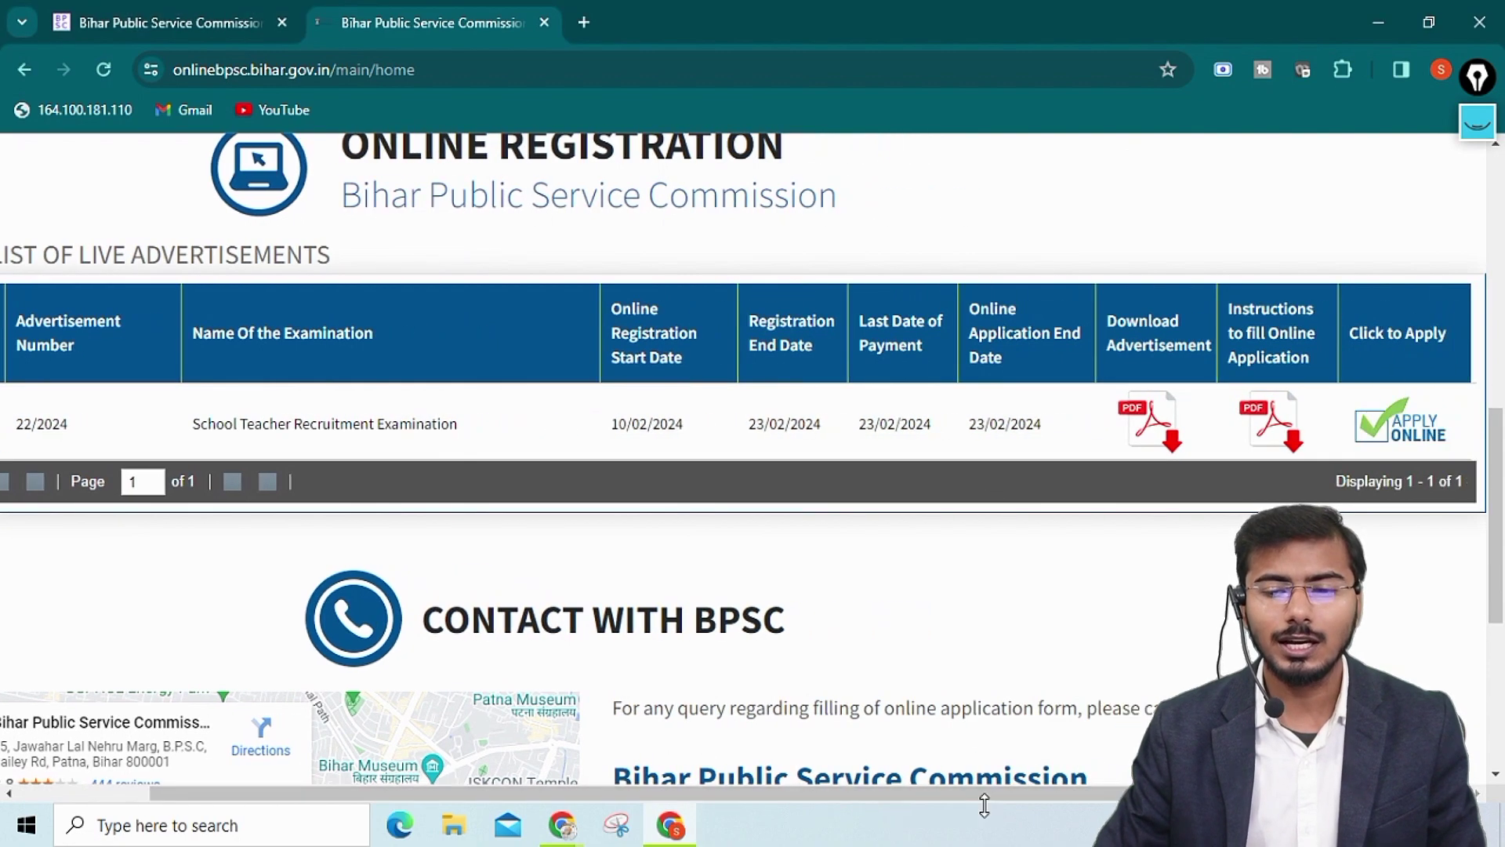
Start the School Teacher Recruitment Examination 22/2024 application and look over the blank Registration Form
click(1424, 433)
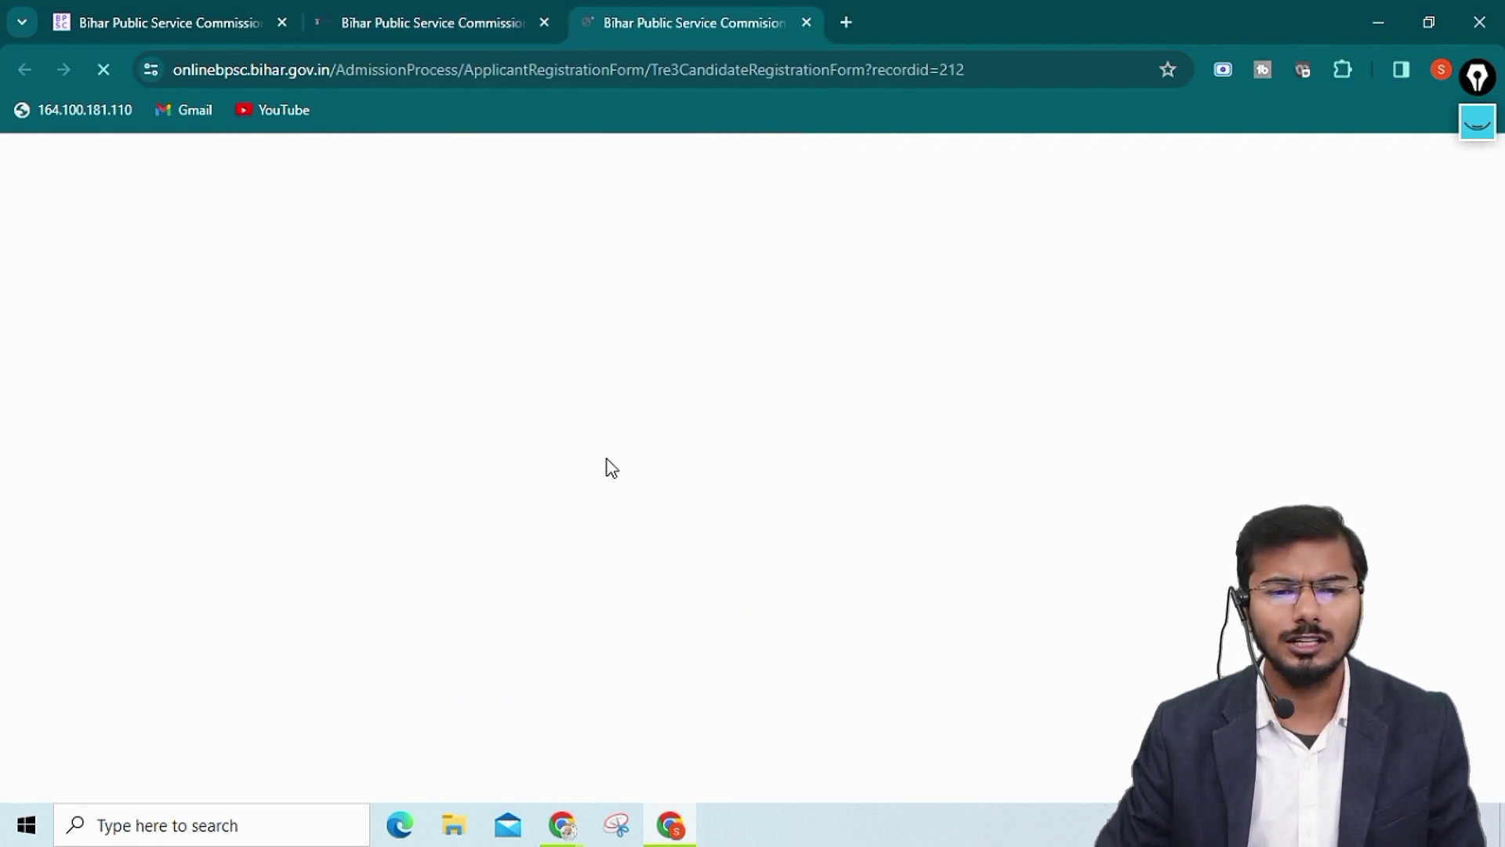
scroll(897, 422, down, 3)
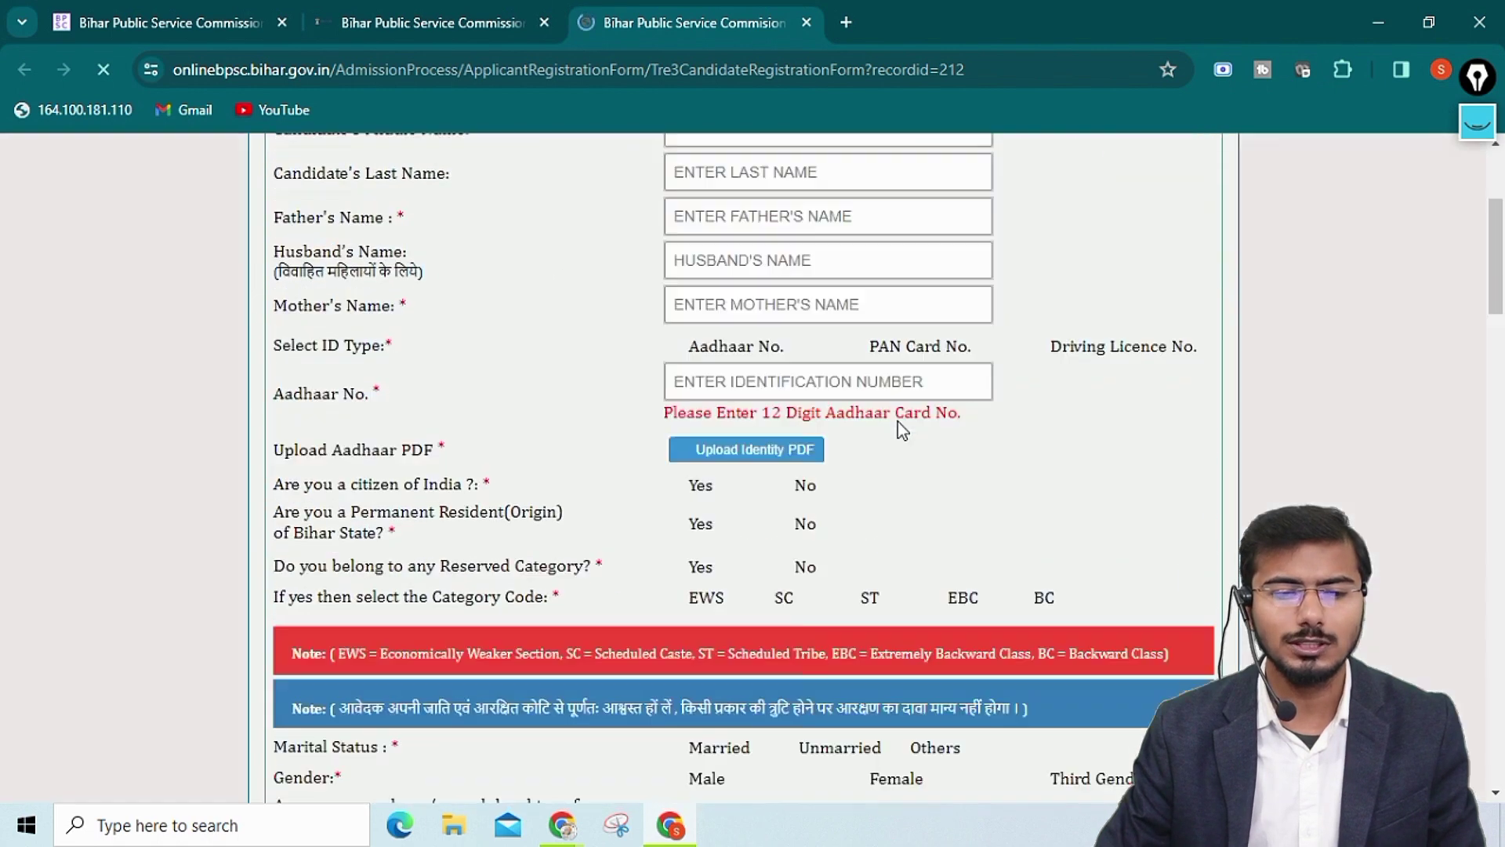
scroll(899, 422, down, 20)
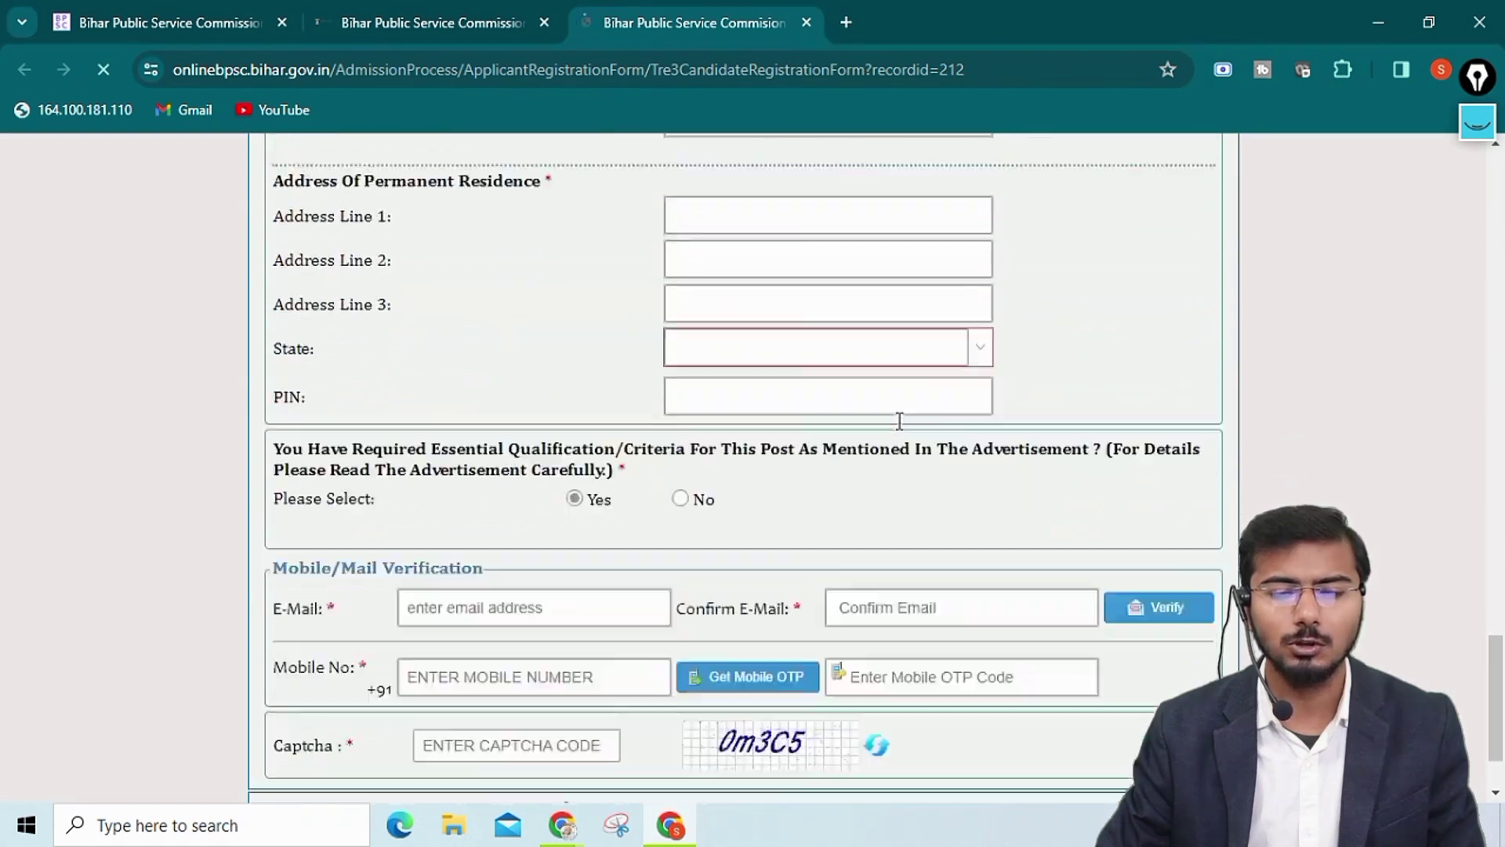
scroll(899, 421, up, 15)
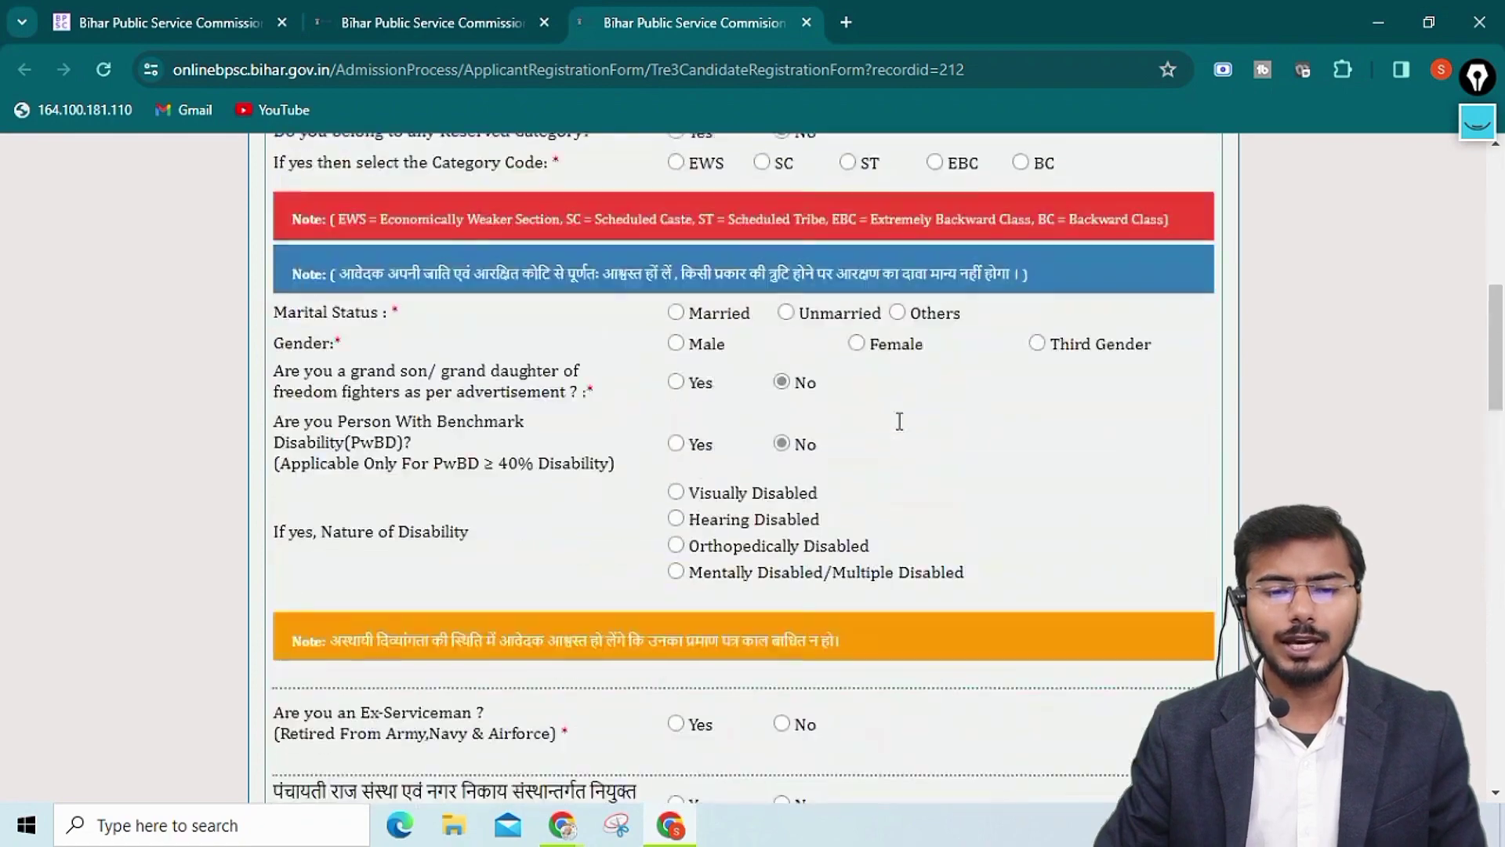
scroll(900, 421, up, 10)
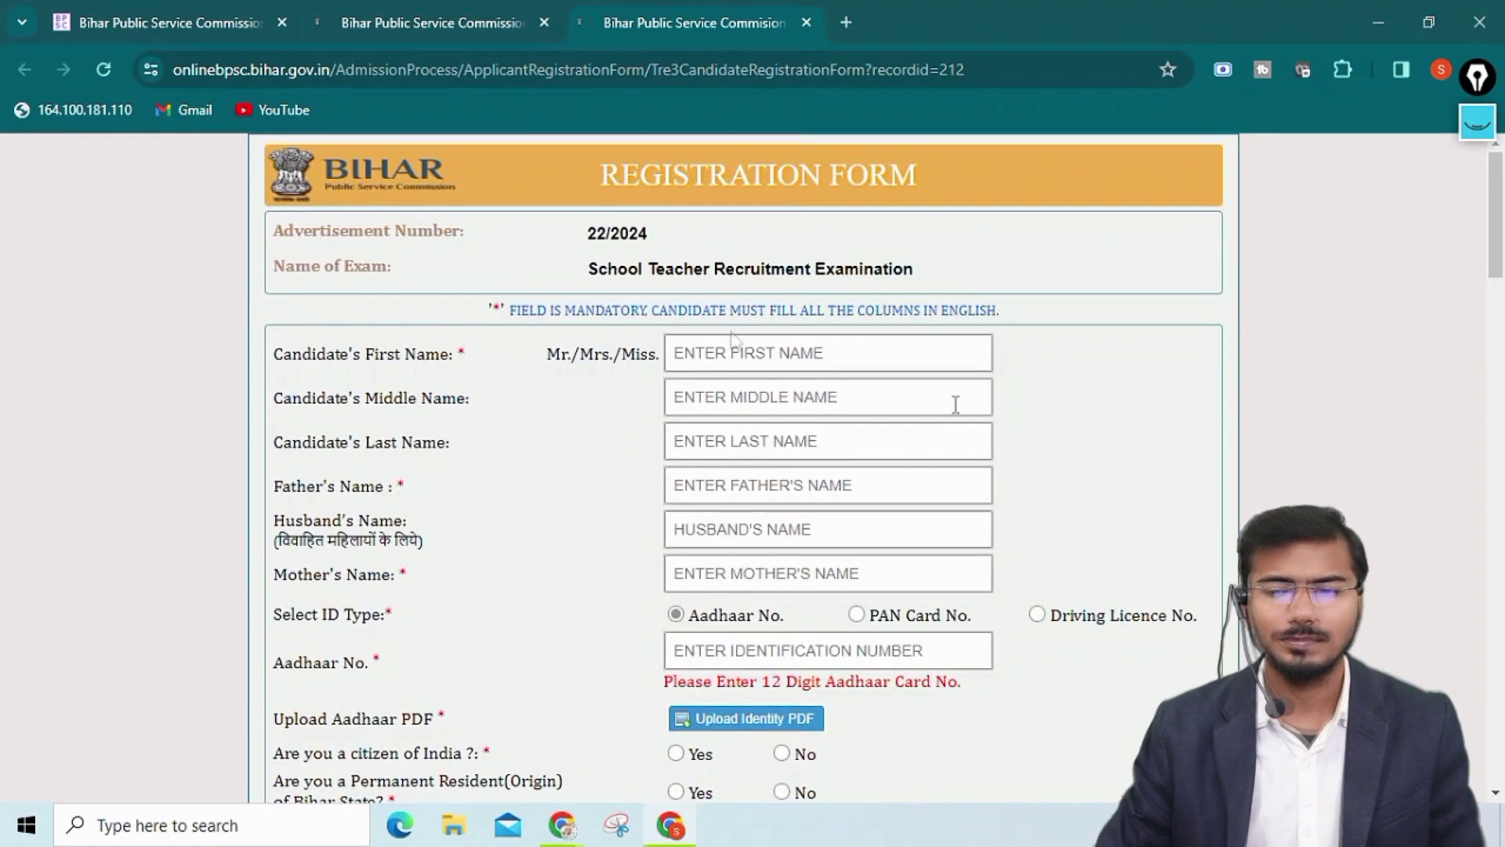
Enter the candidate's first, middle and last name
click(722, 346)
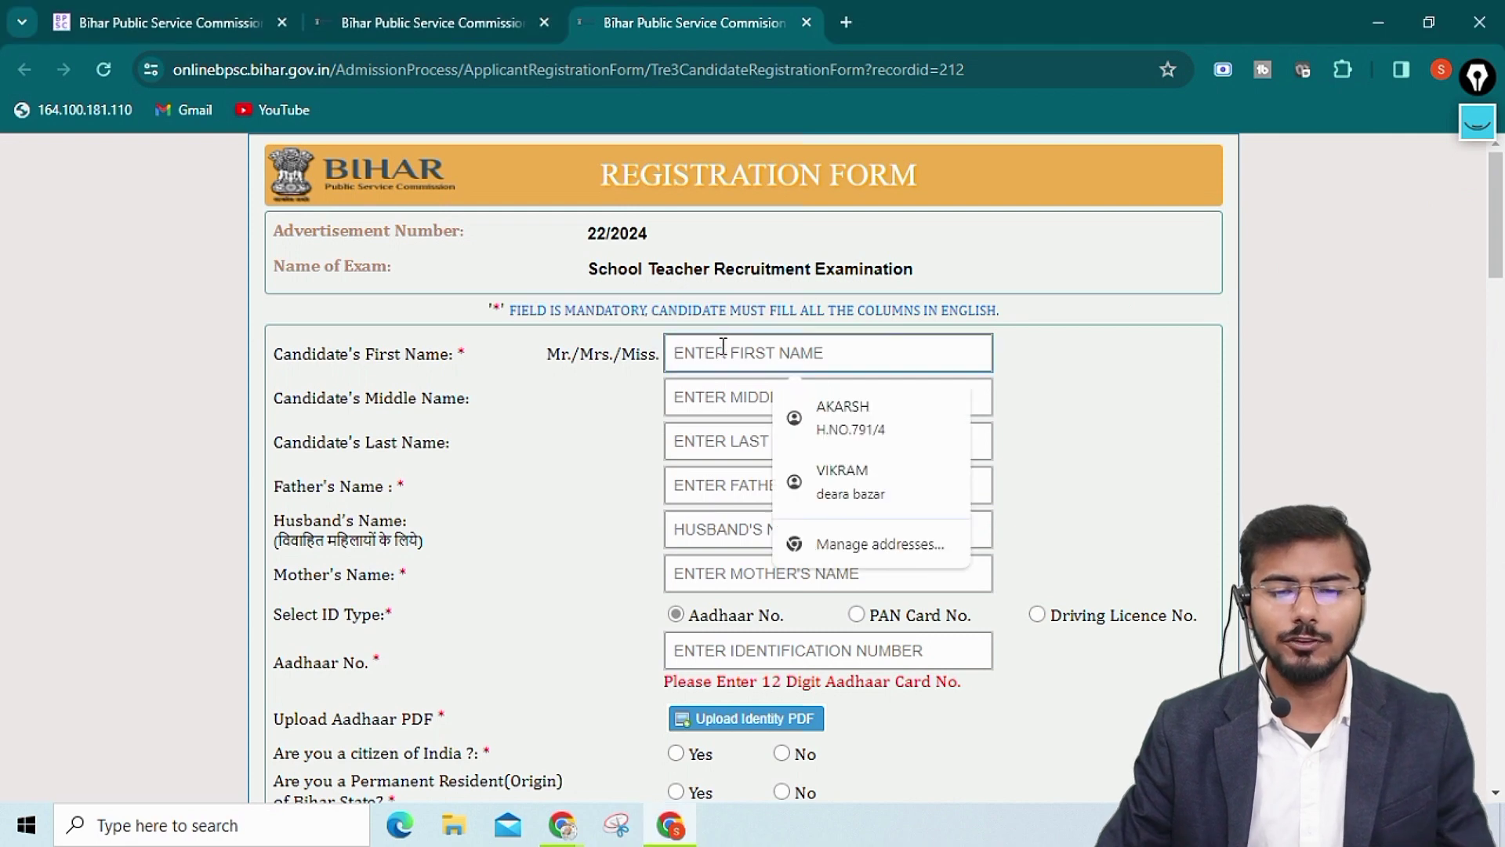
click(731, 400)
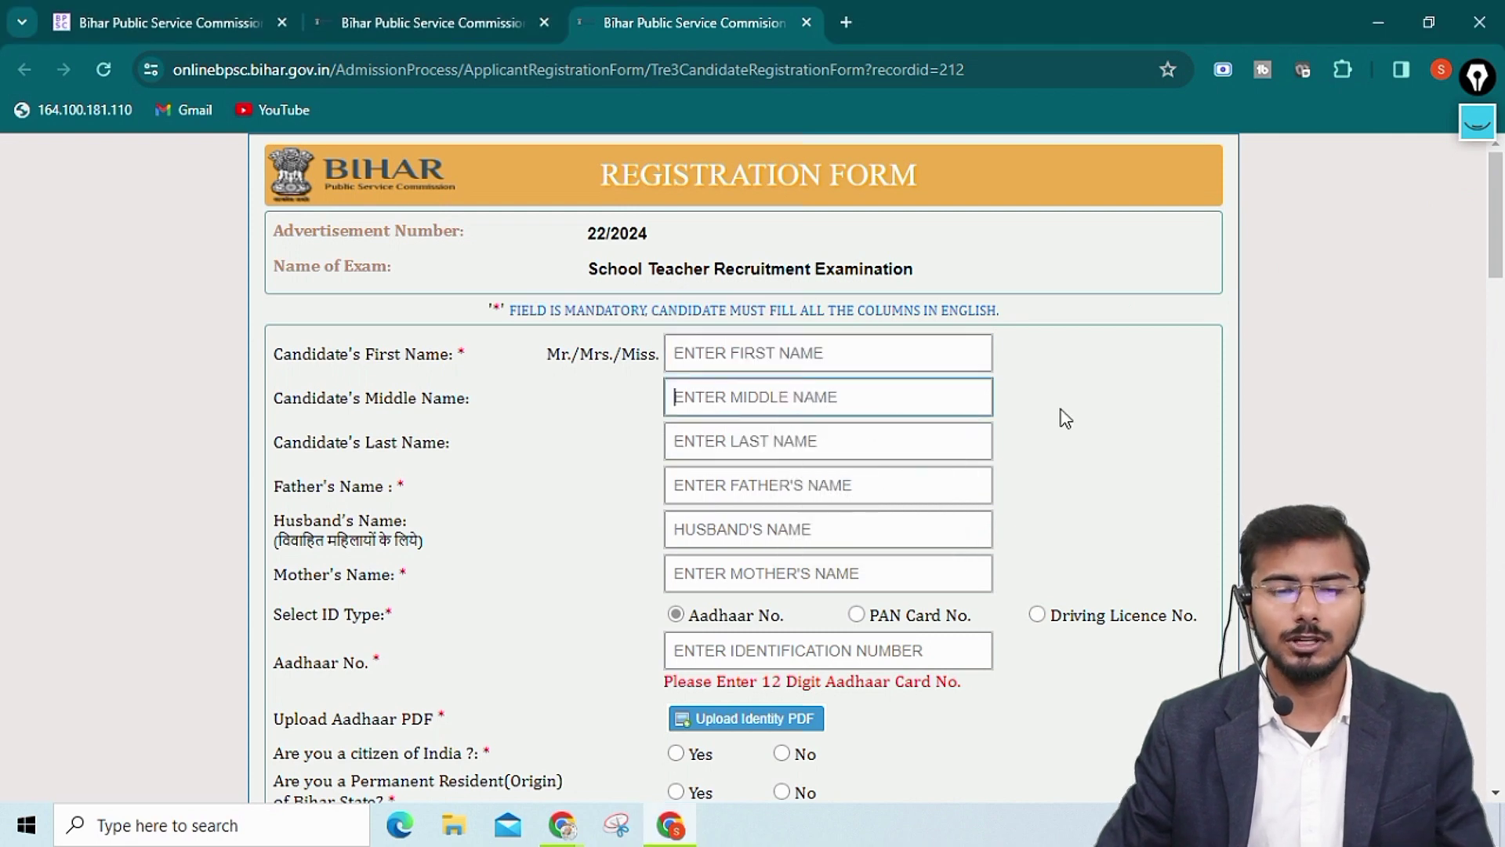
click(757, 358)
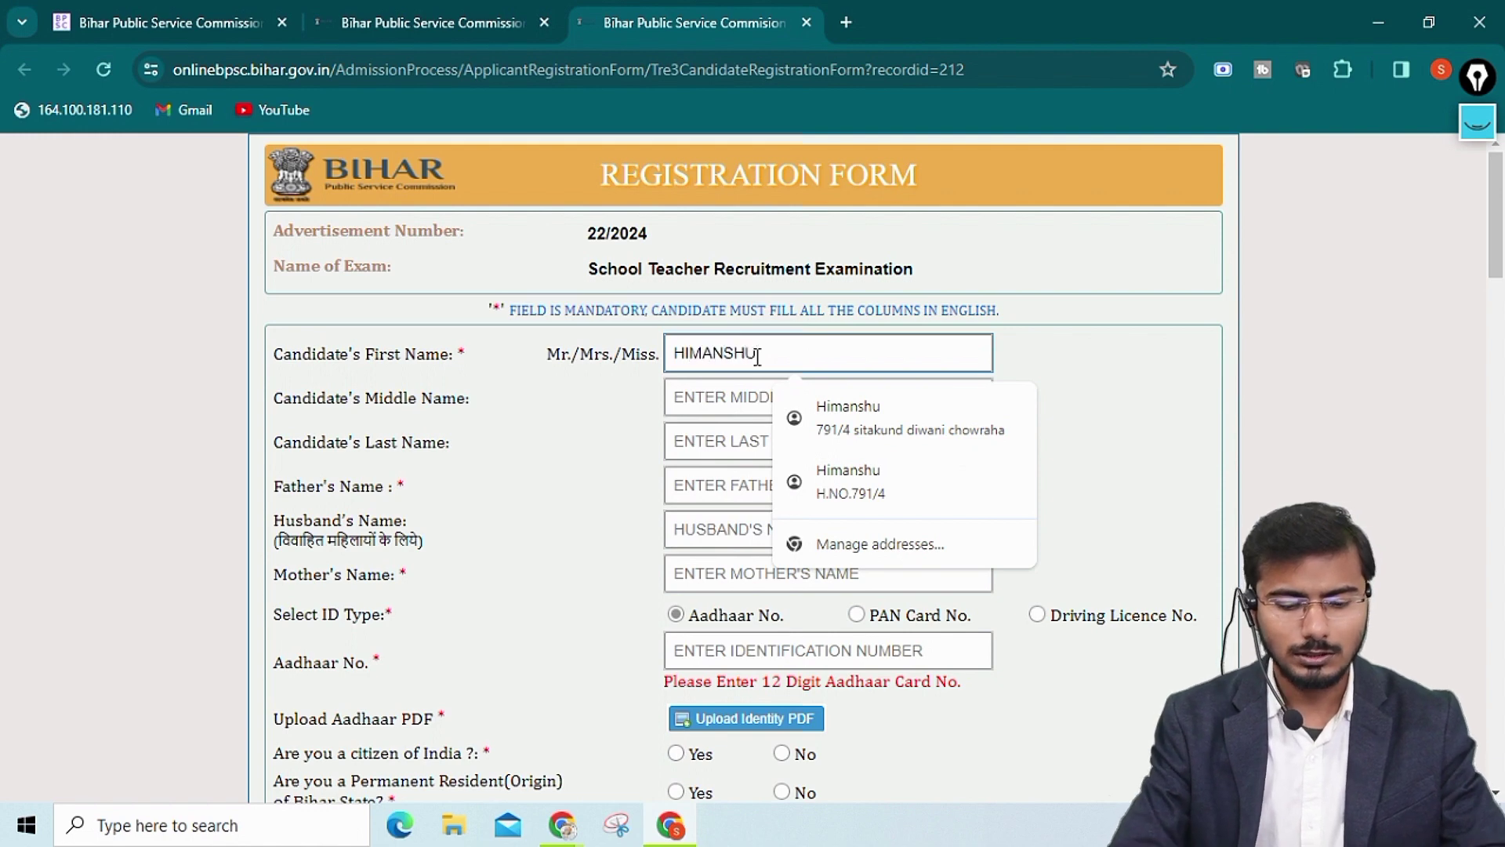
key(Tab)
text(KUMA)
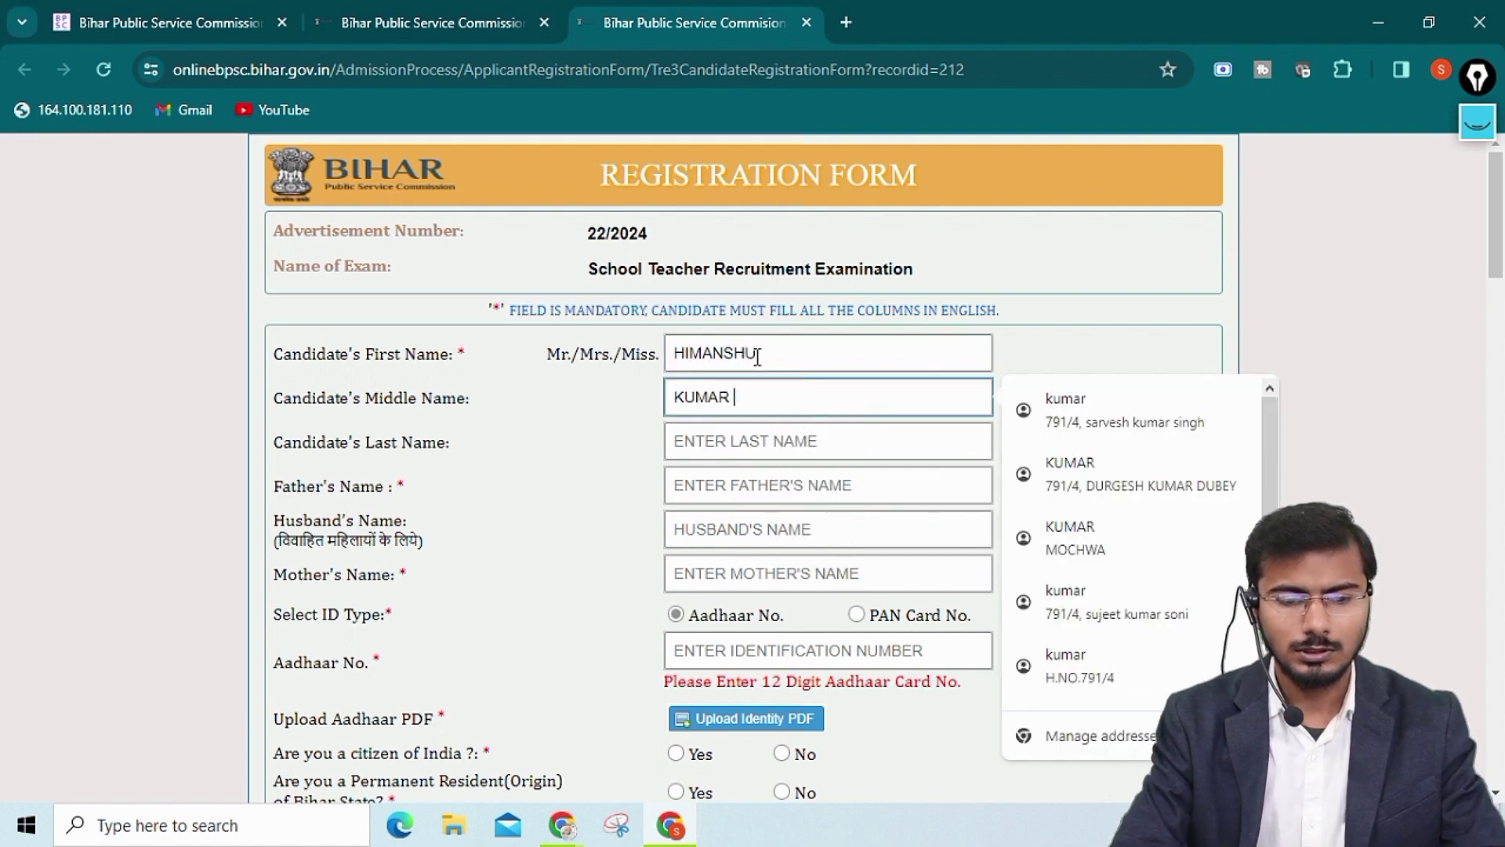
key(Tab)
text(Y)
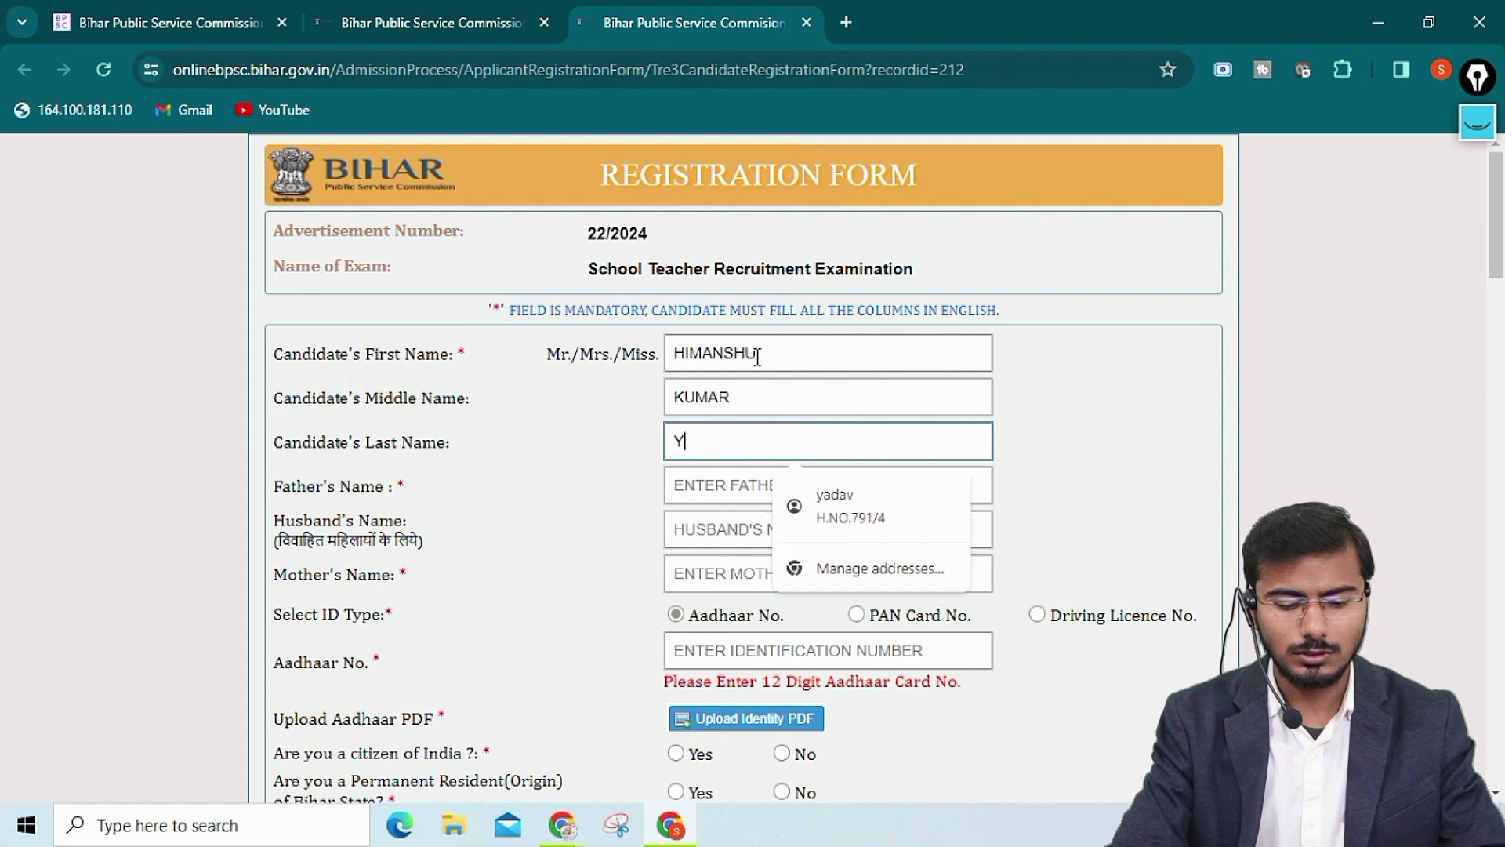
click(1107, 452)
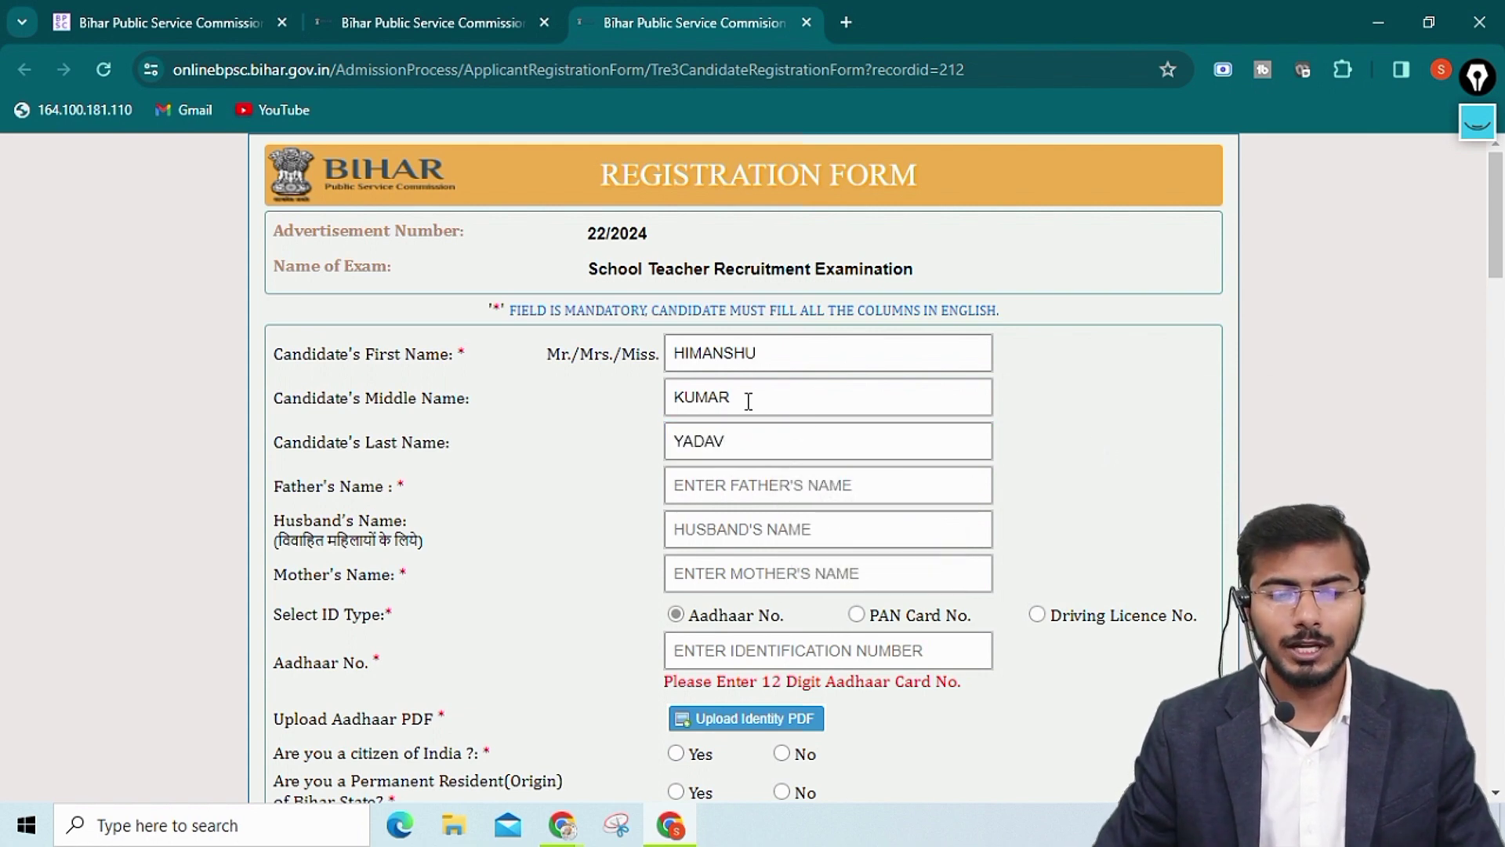
Clear the middle name and replace the last name with the correct surname
click(709, 401)
double_click(709, 401)
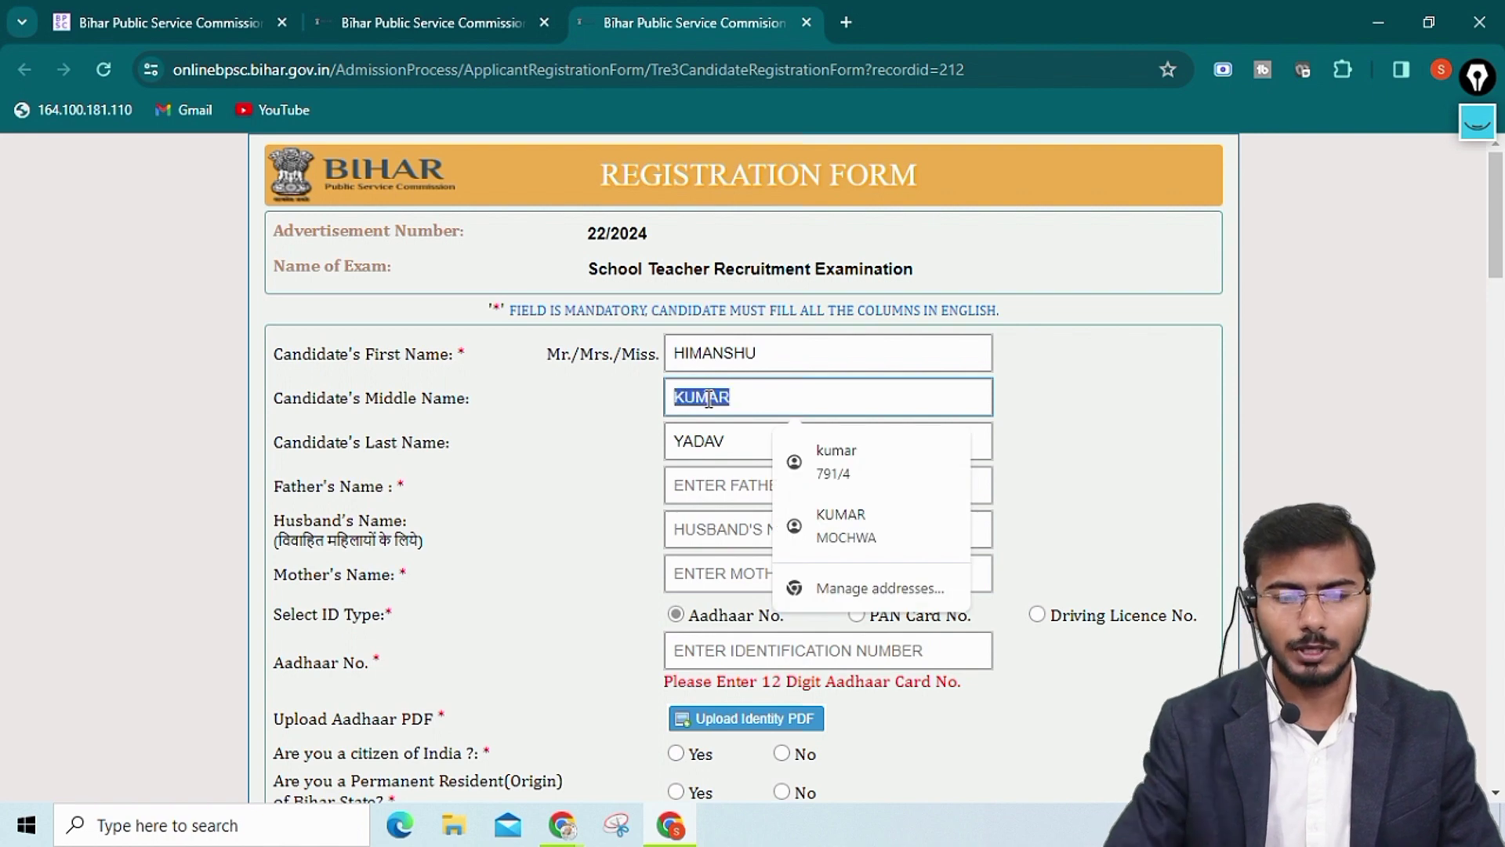
key(BackSpace)
click(704, 439)
double_click(703, 439)
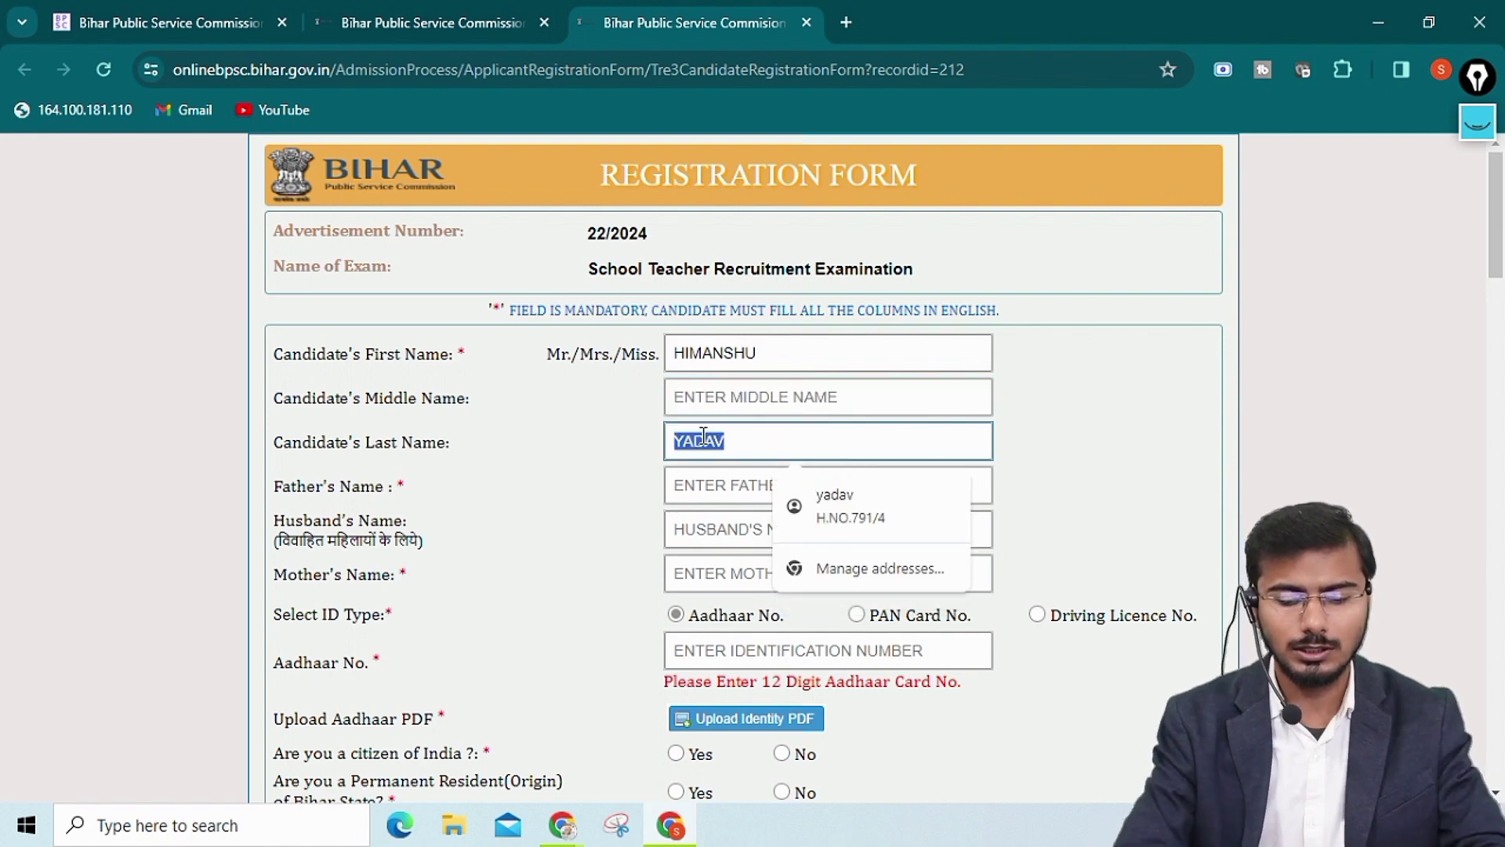
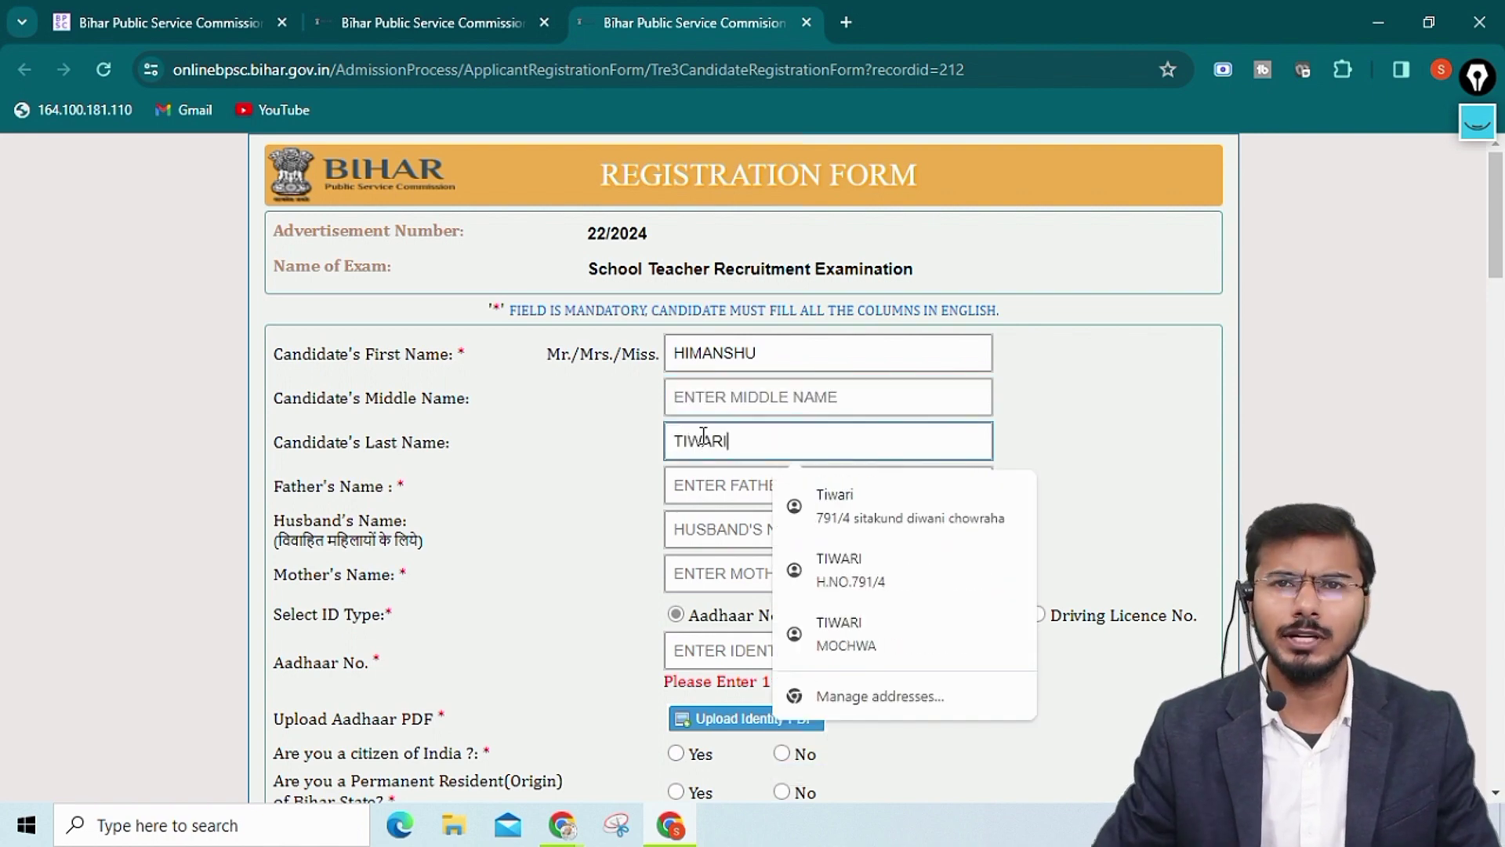
click(629, 452)
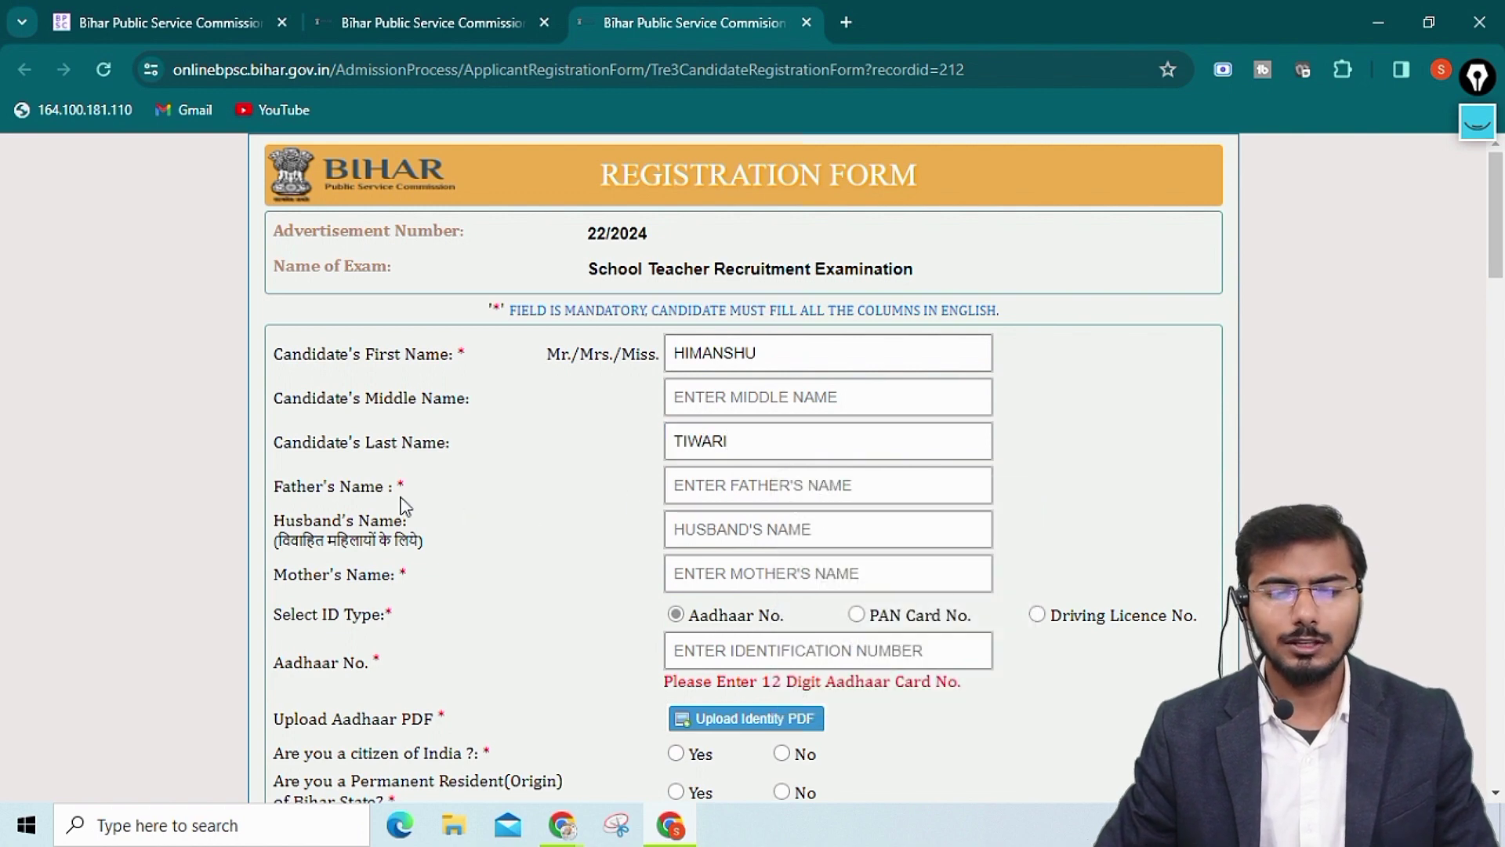
Enter the candidate's father's name
click(698, 492)
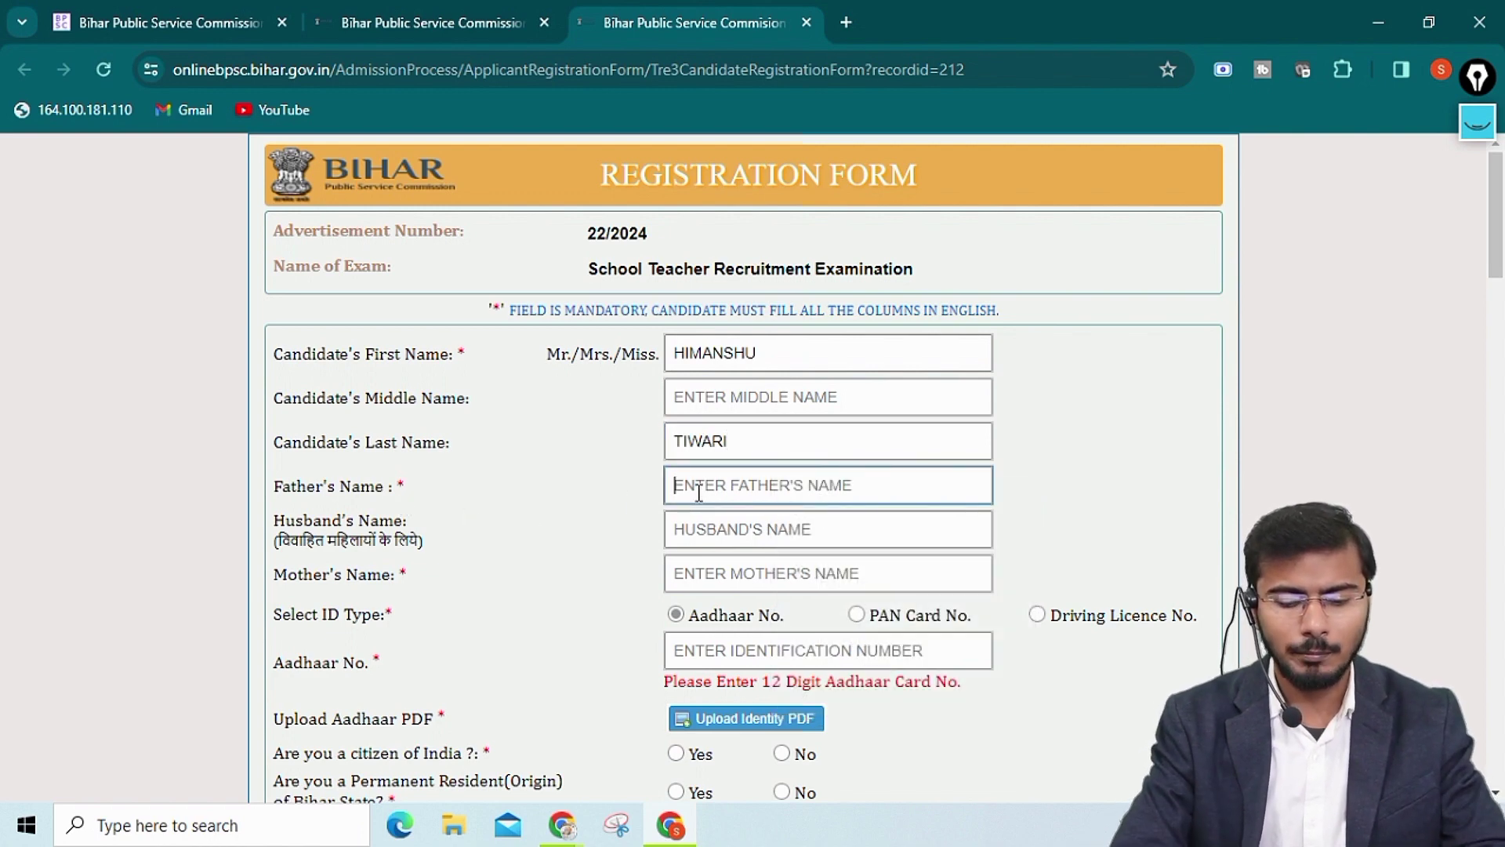
text(ANU)
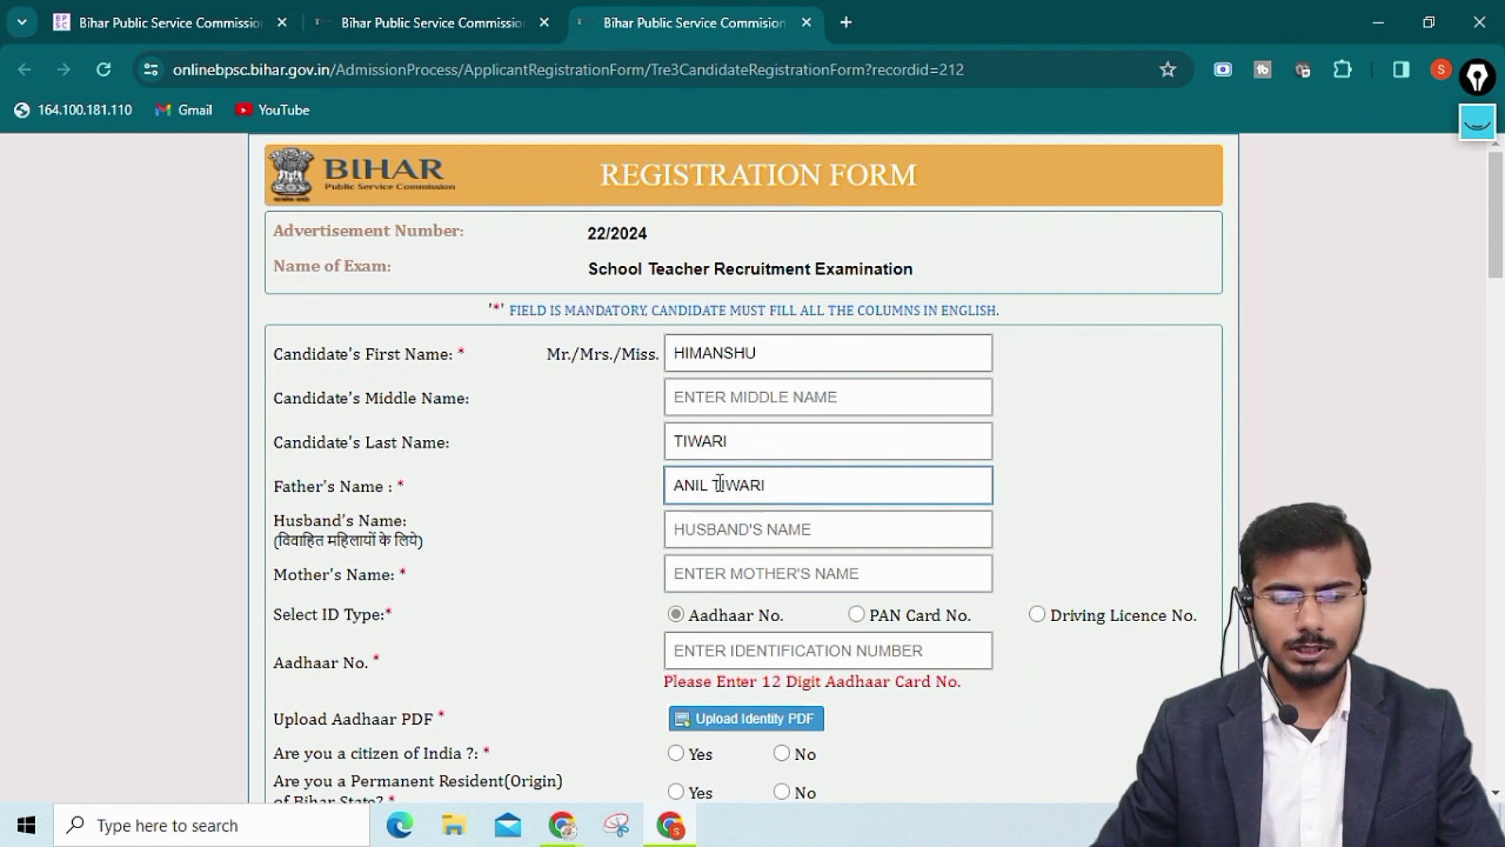
click(744, 524)
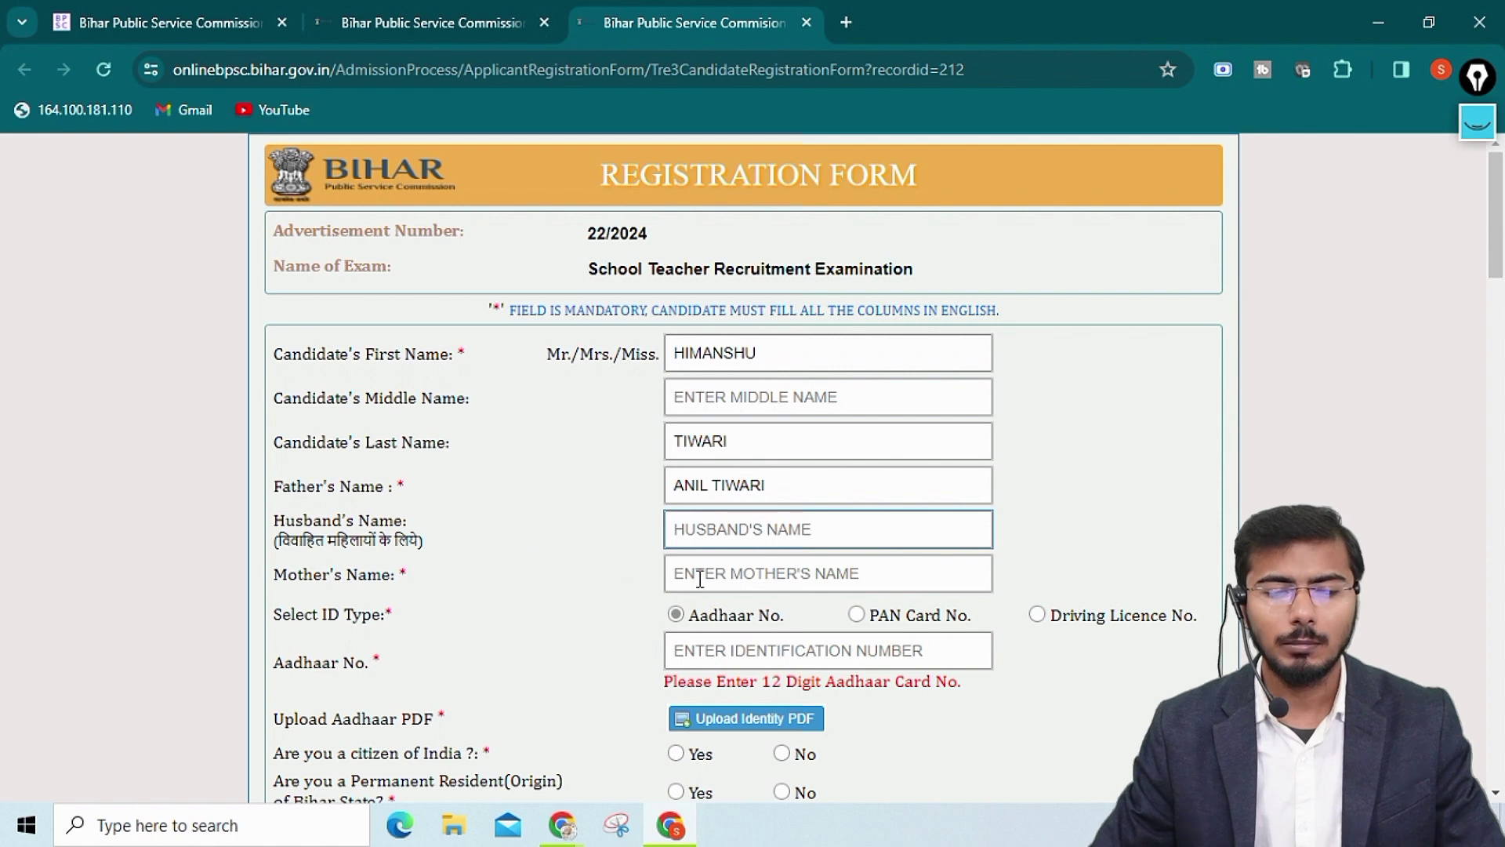
Enter the mother's name and zoom the form in two steps
click(735, 581)
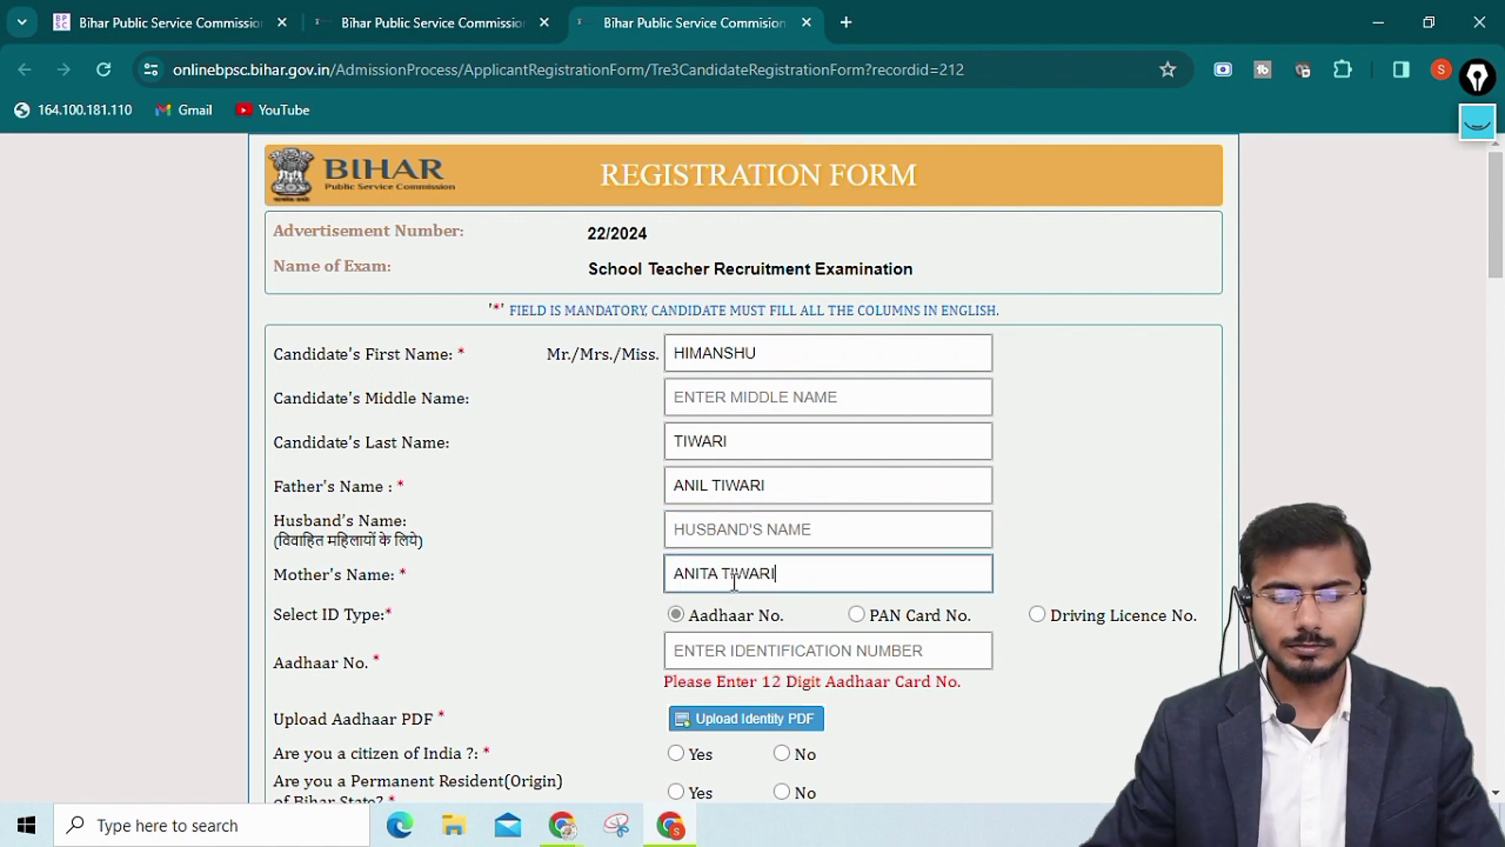
scroll(710, 578, down, 3)
key(ctrl+plus)
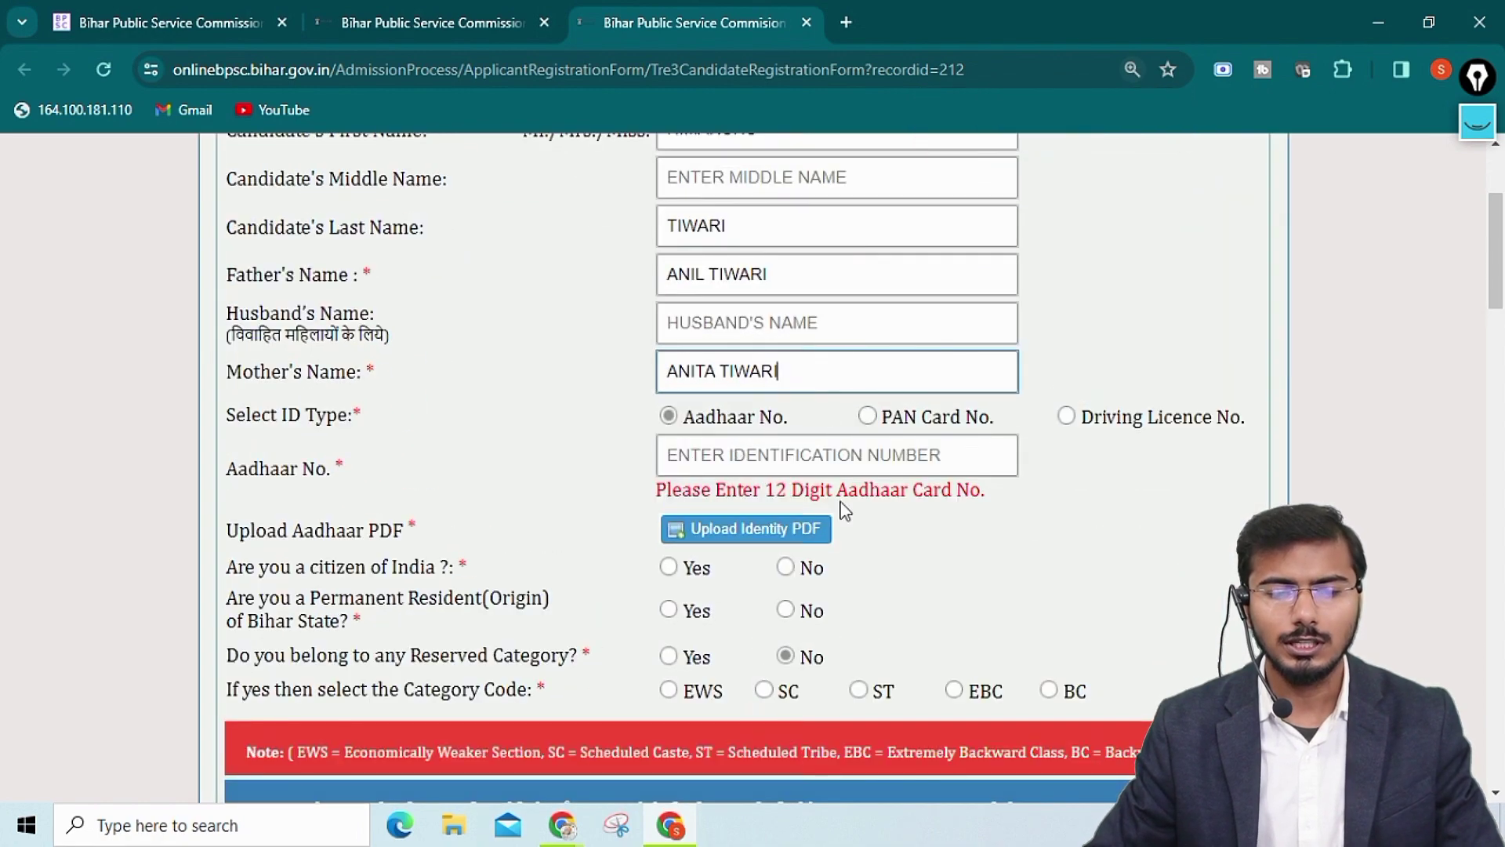
key(ctrl+plus)
scroll(823, 592, down, 3)
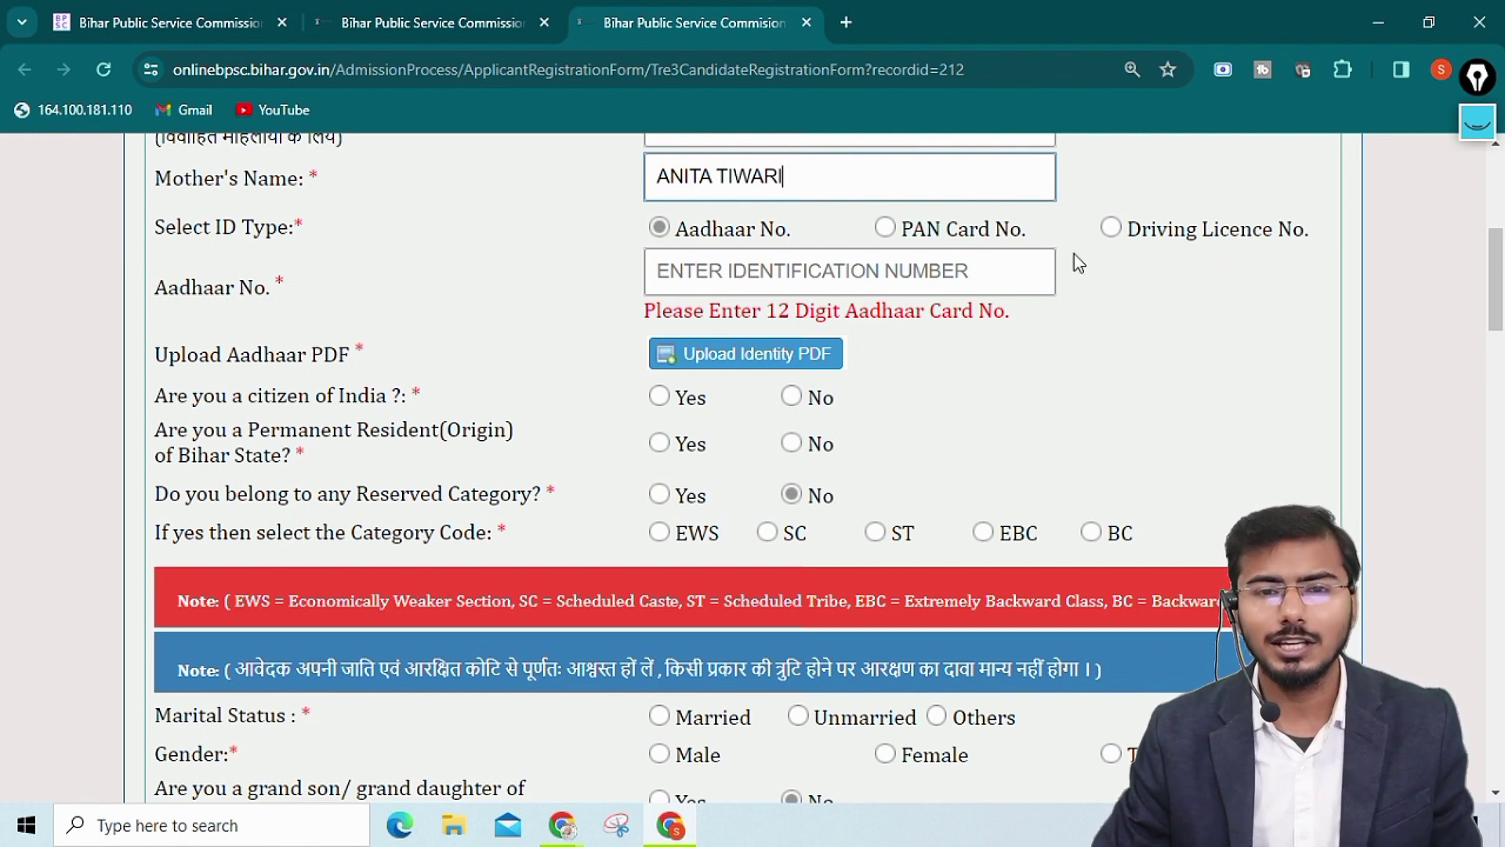
click(885, 227)
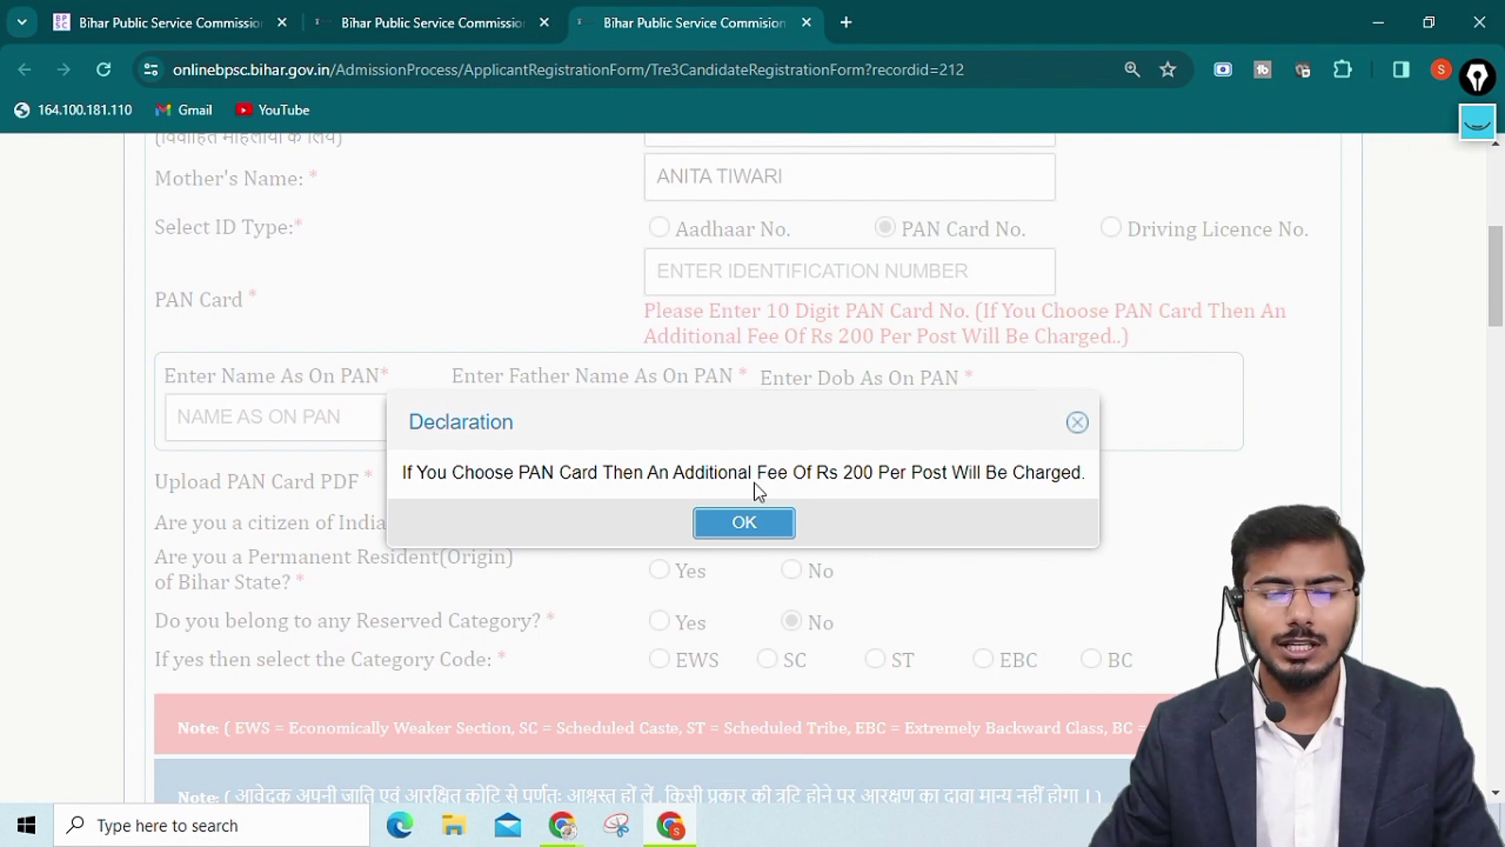
drag(840, 473, 874, 476)
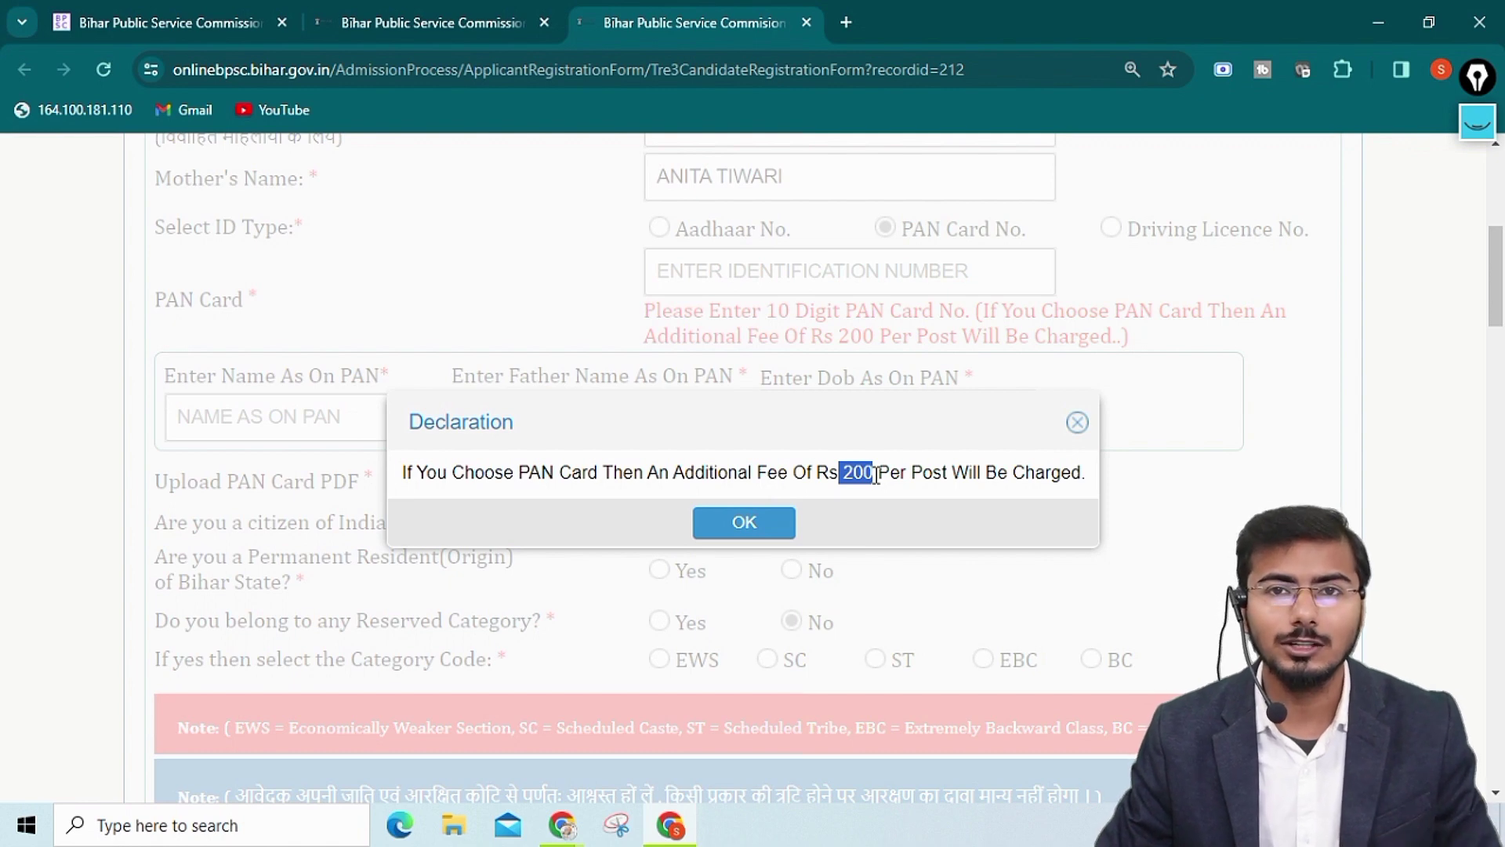
click(1077, 422)
click(660, 228)
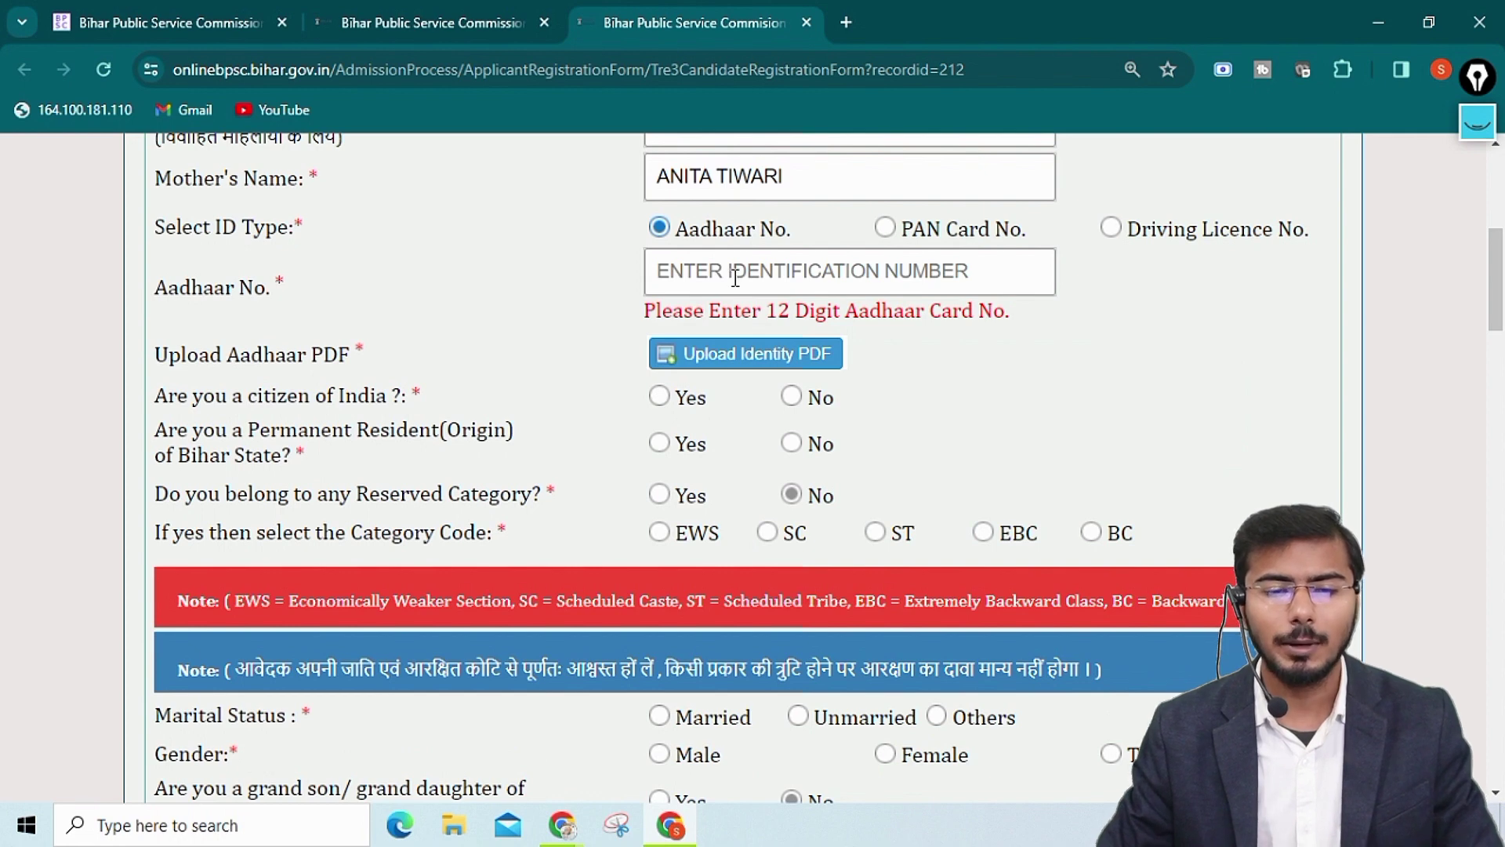
Enter the candidate's Aadhaar number in the Aadhaar No. field
click(735, 277)
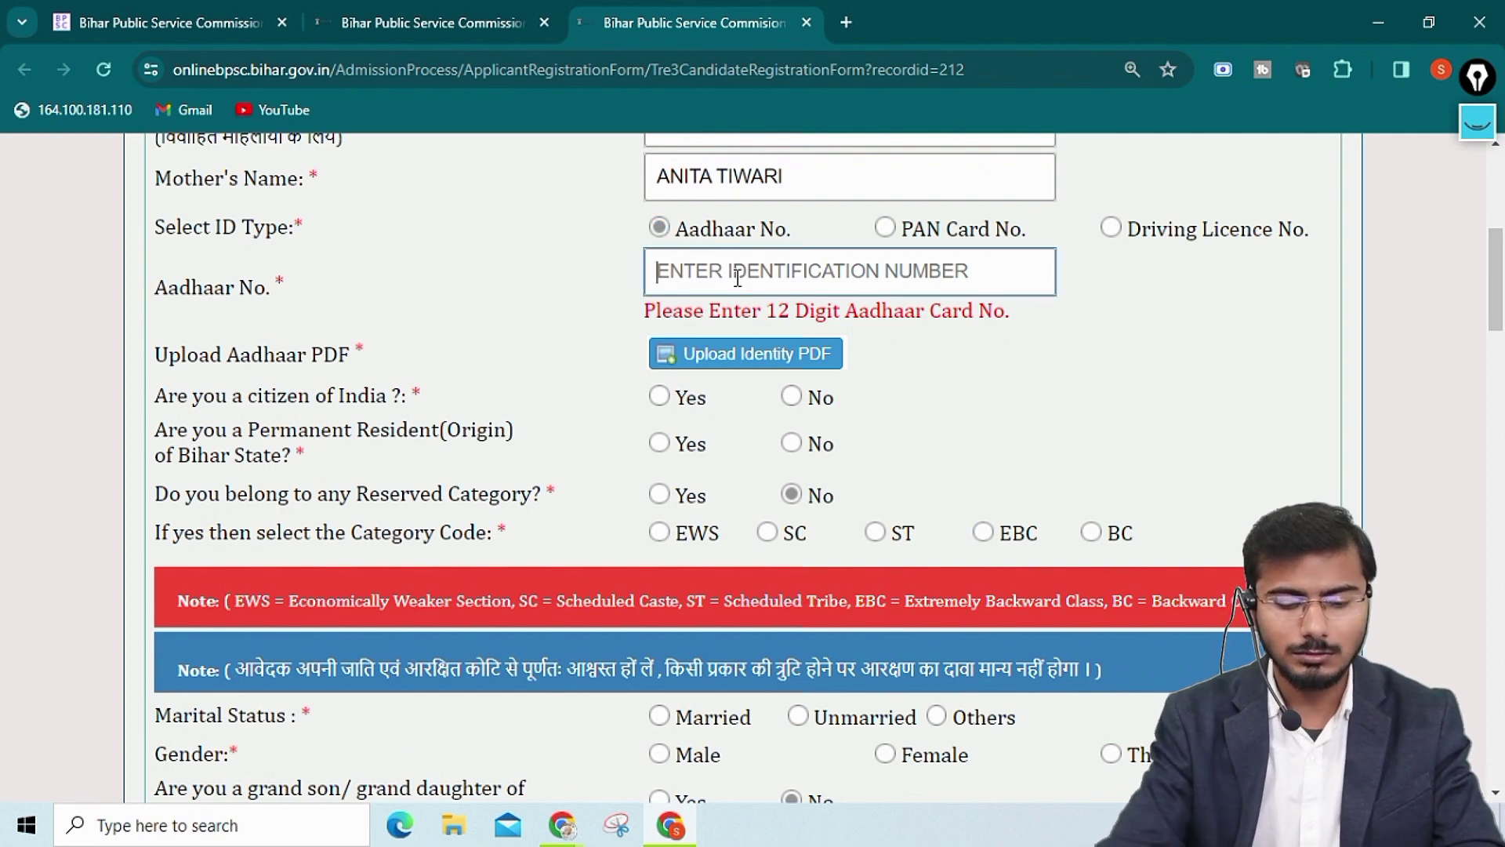
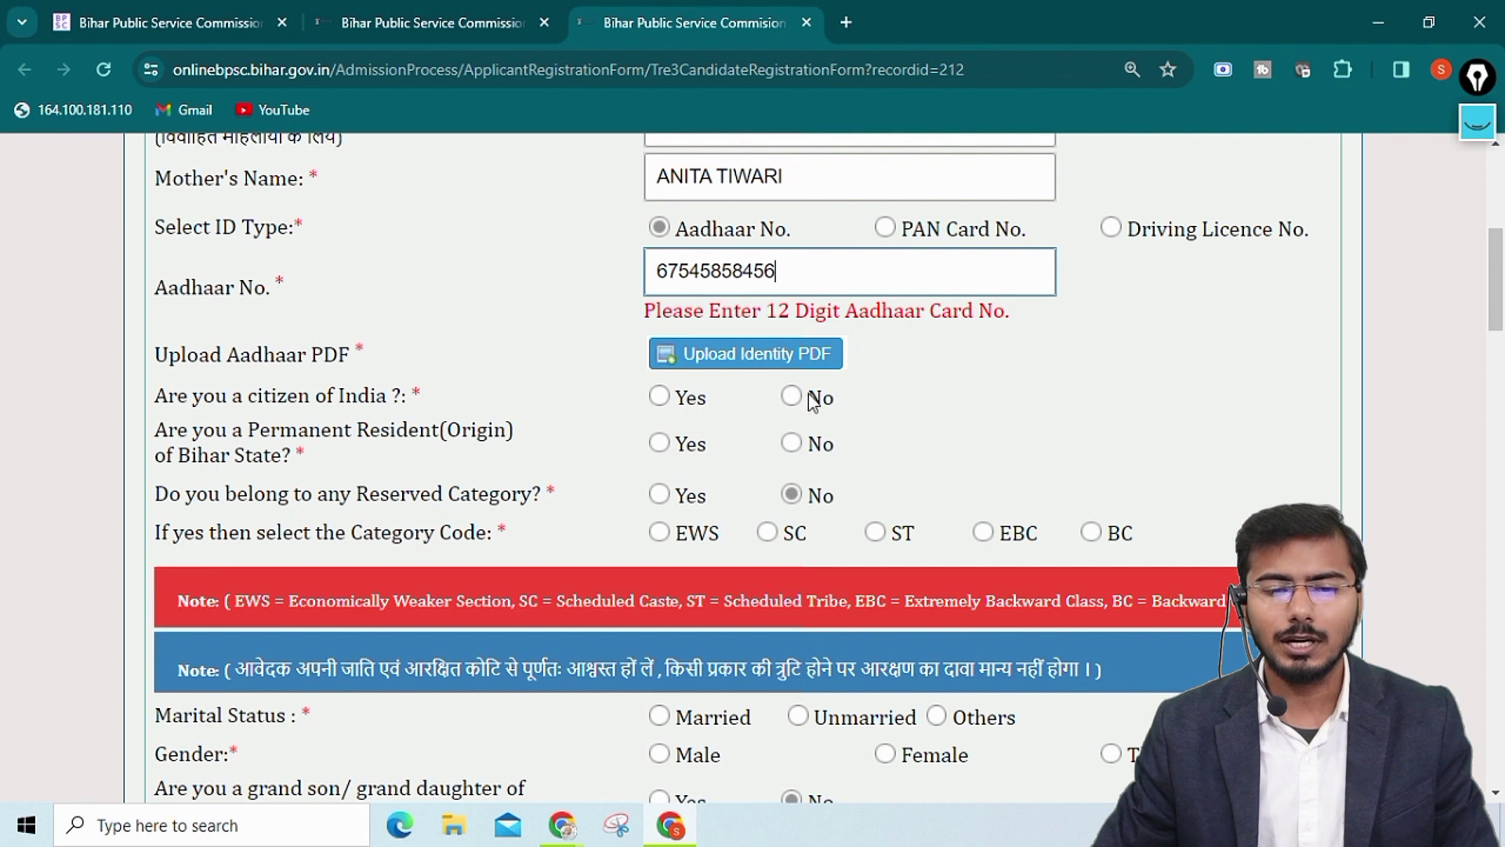
scroll(900, 346, down, 1)
scroll(805, 284, up, 1)
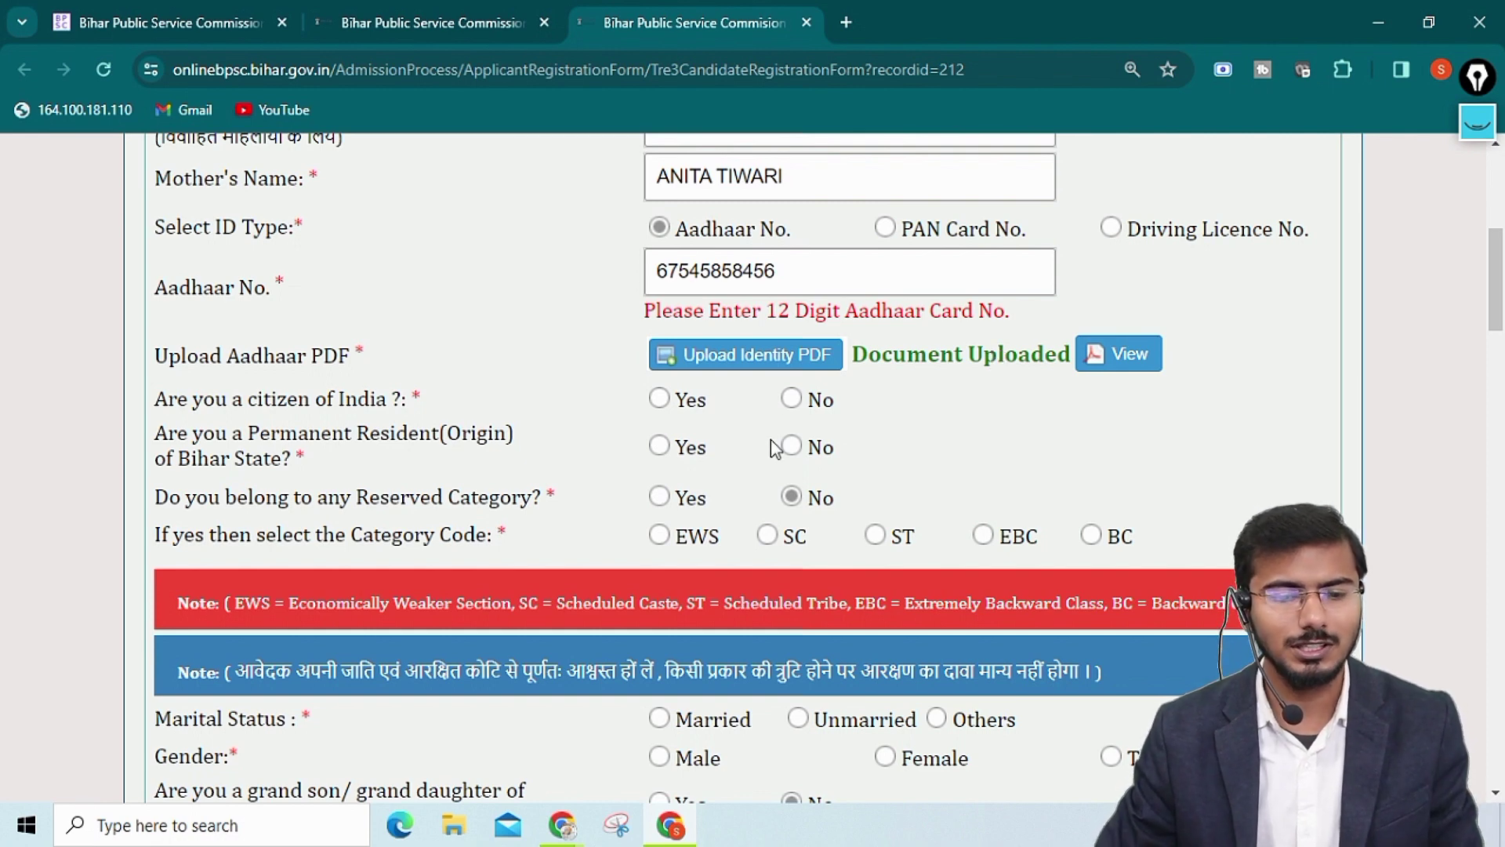
scroll(773, 445, down, 1)
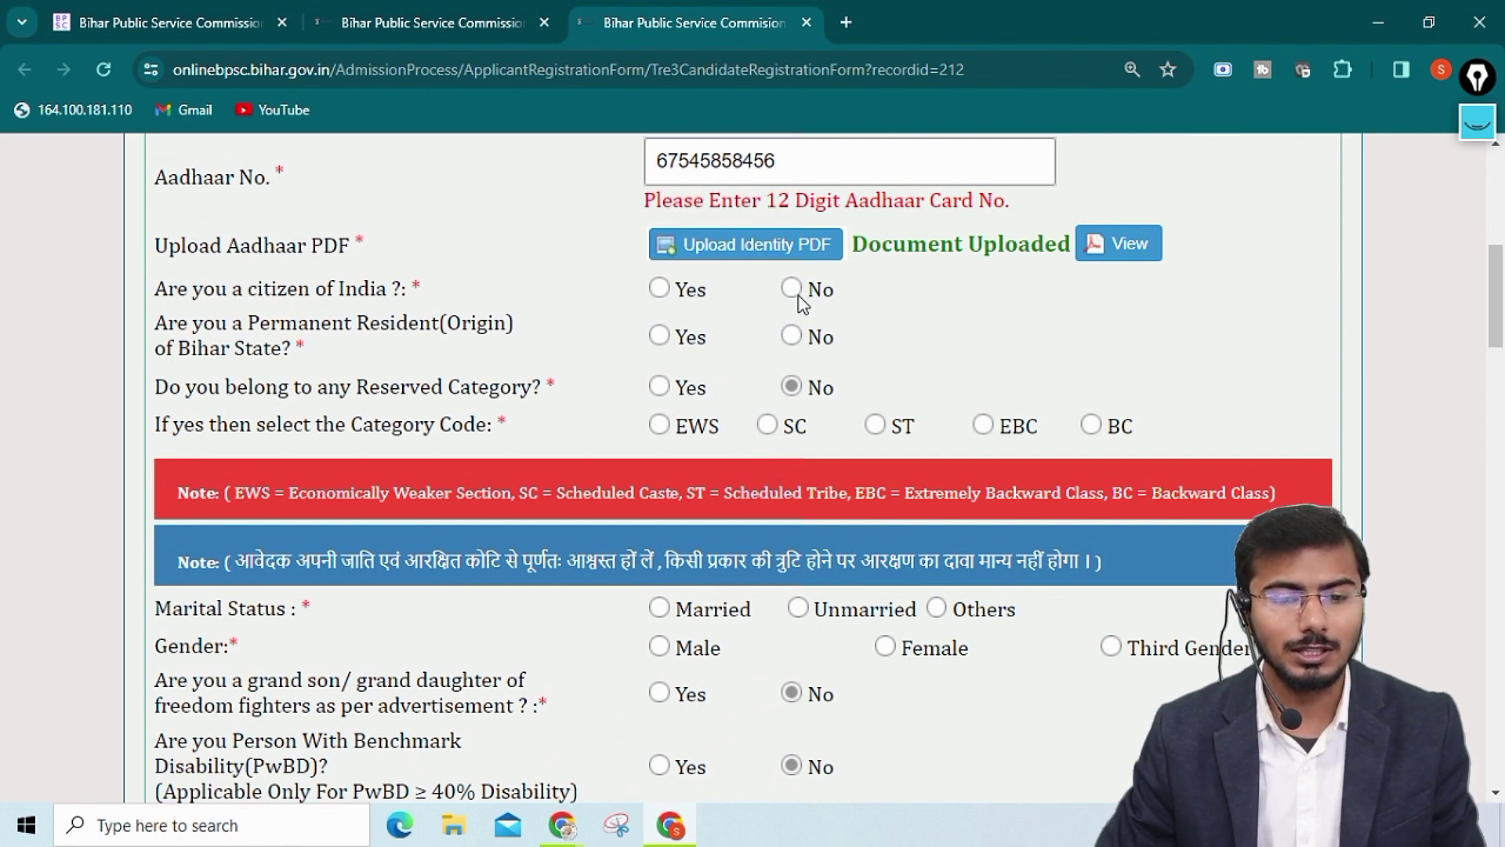
Answer Yes to Indian citizenship, Bihar permanent residence and reserved category
click(661, 292)
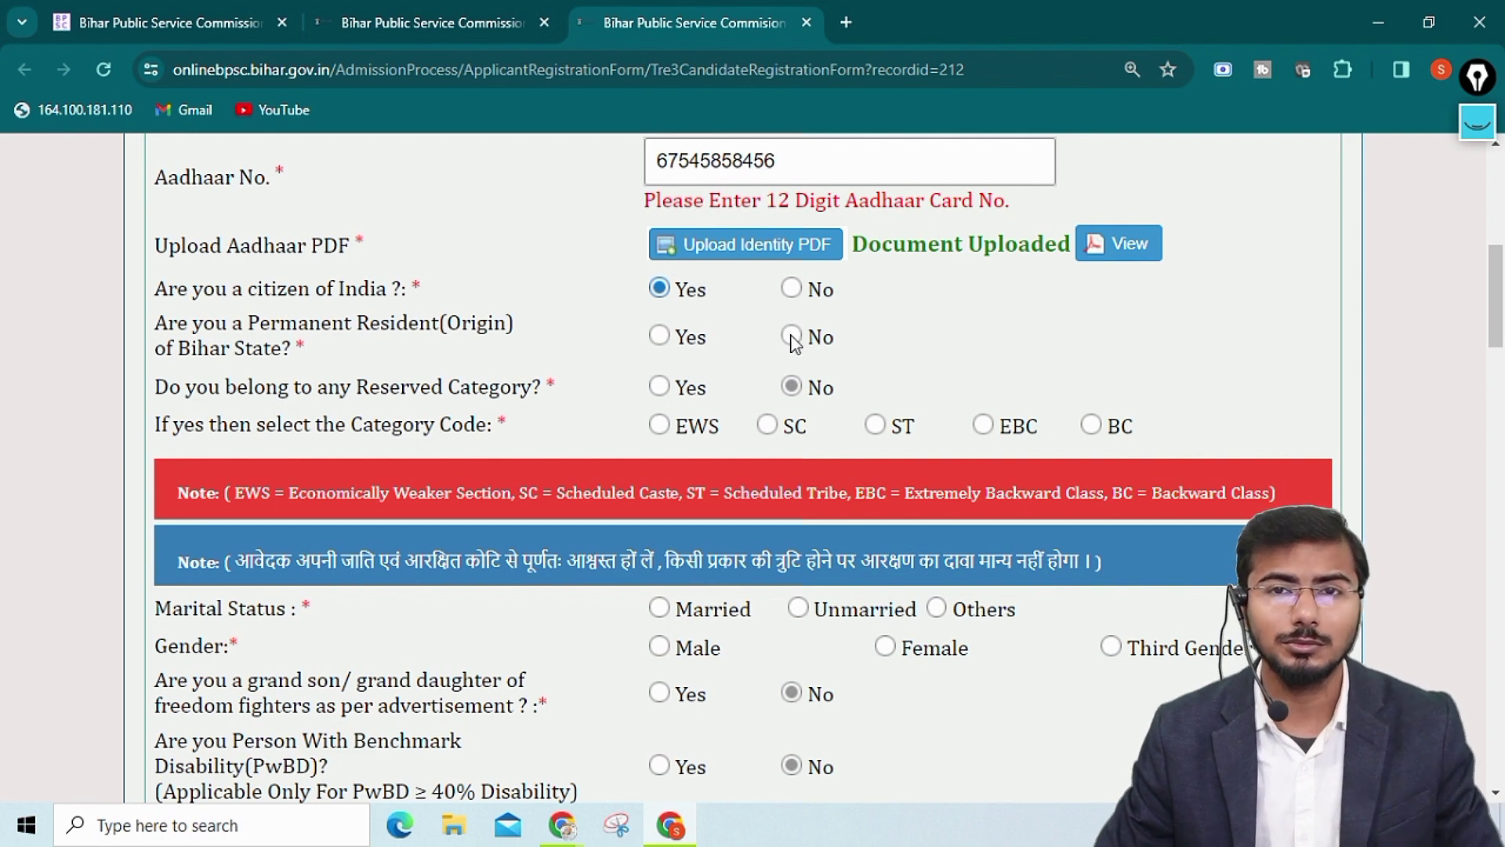
click(659, 338)
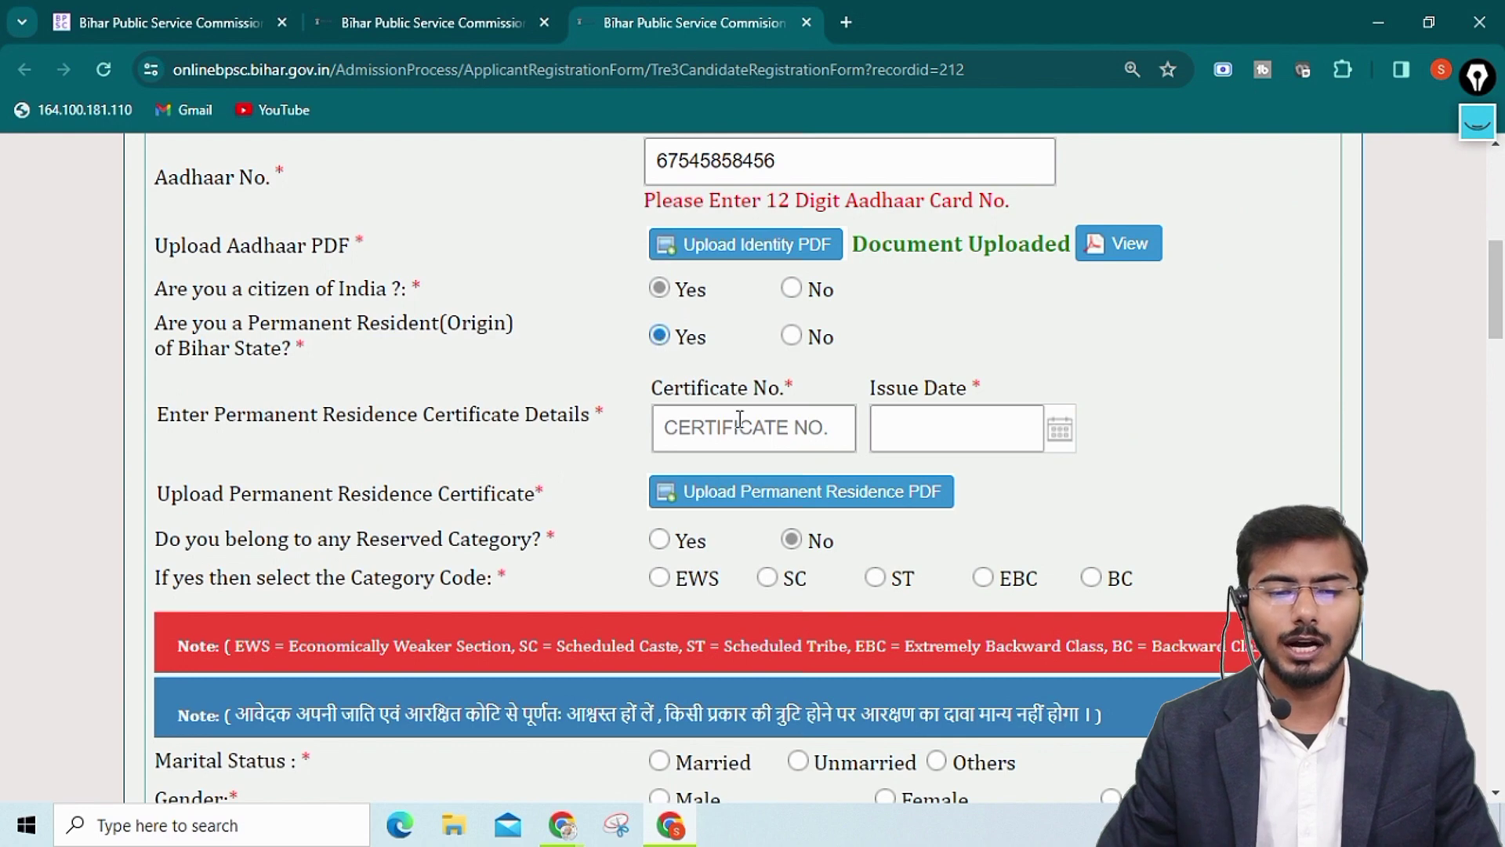
scroll(854, 430, down, 1)
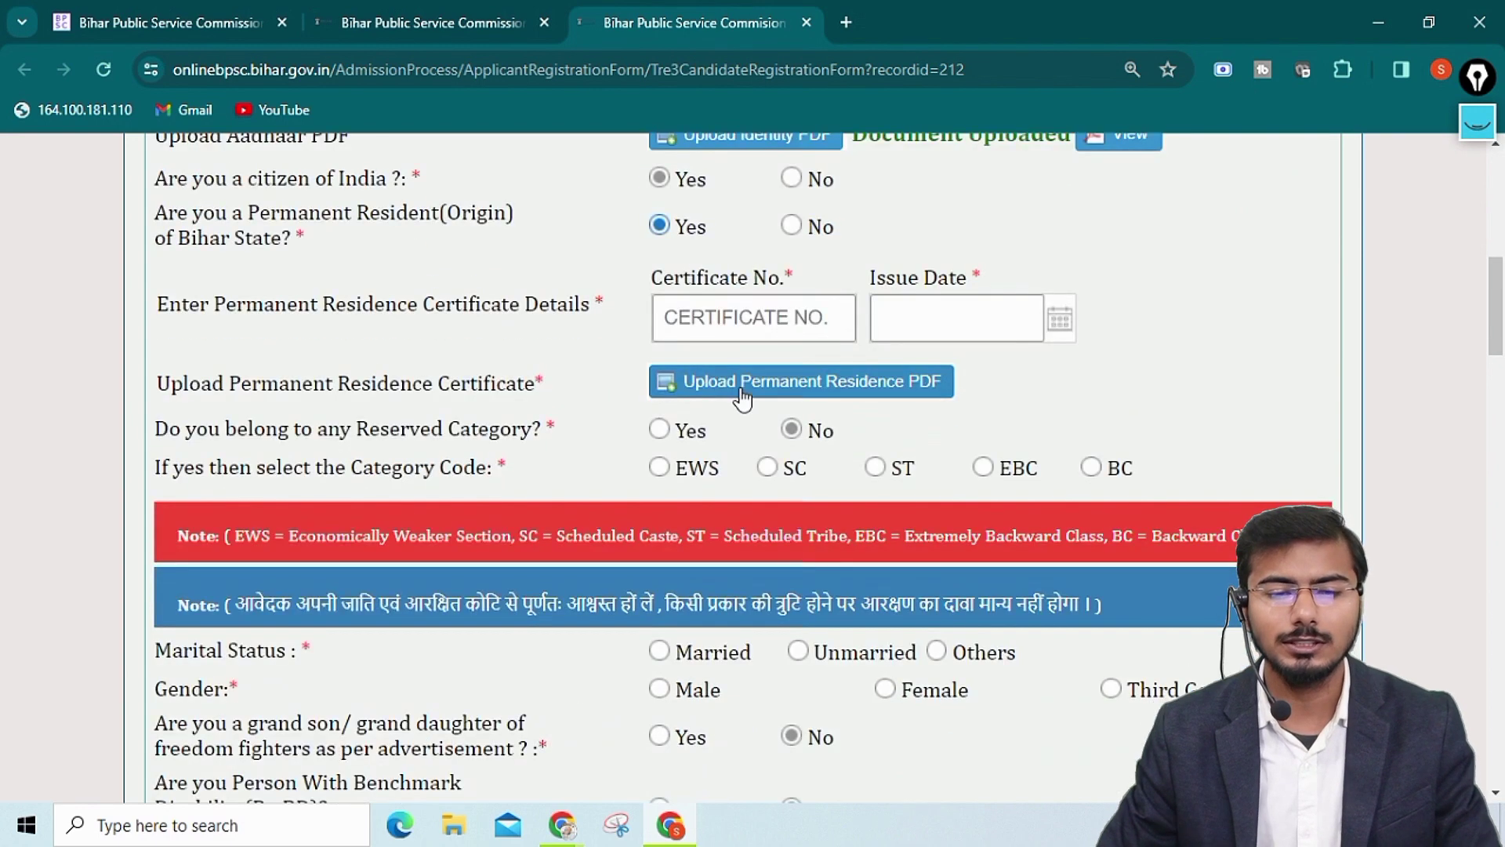
click(680, 430)
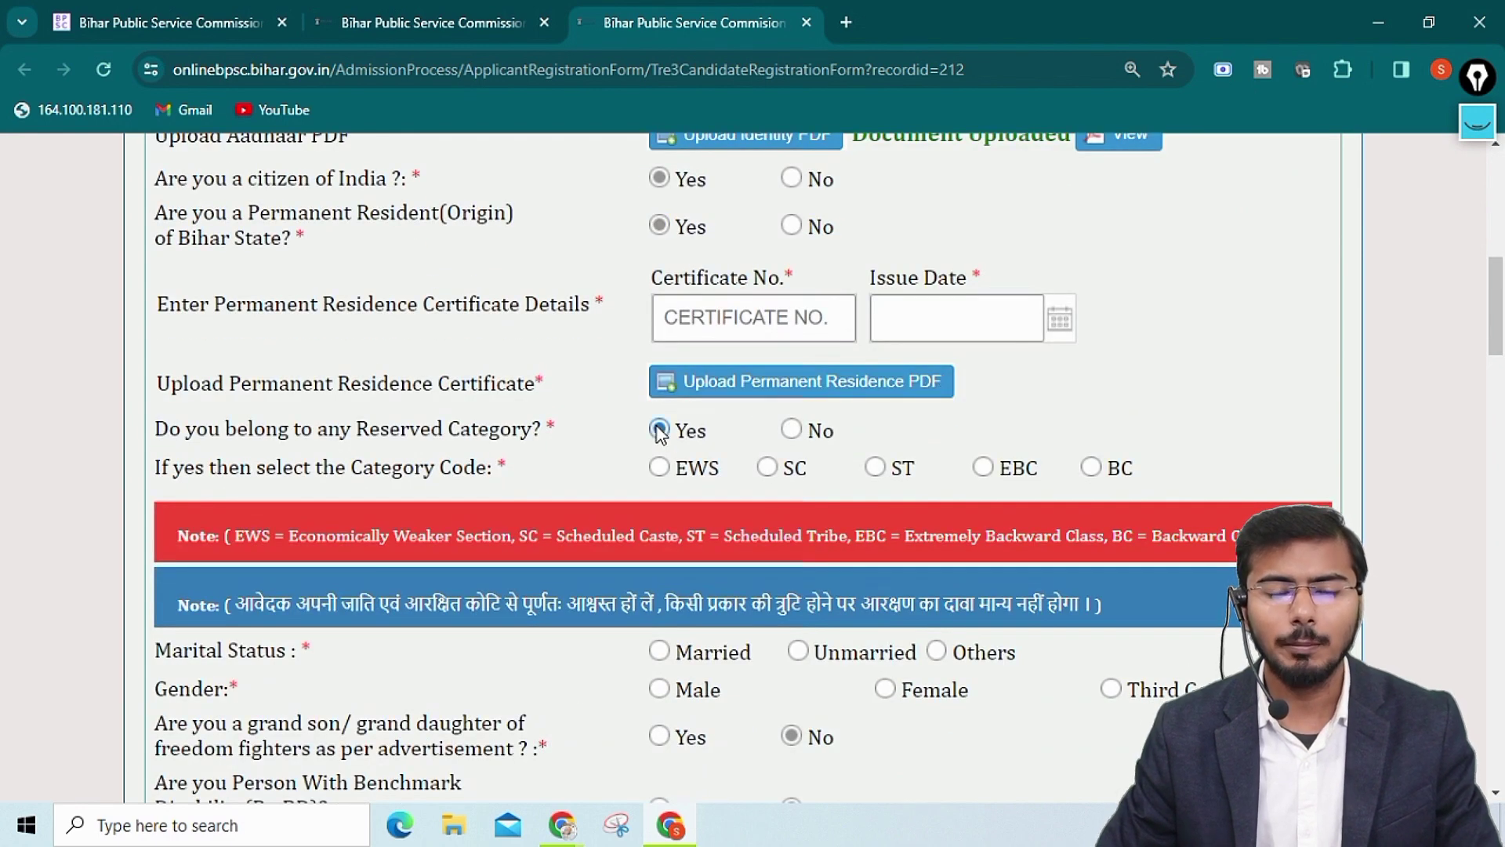
scroll(737, 460, down, 1)
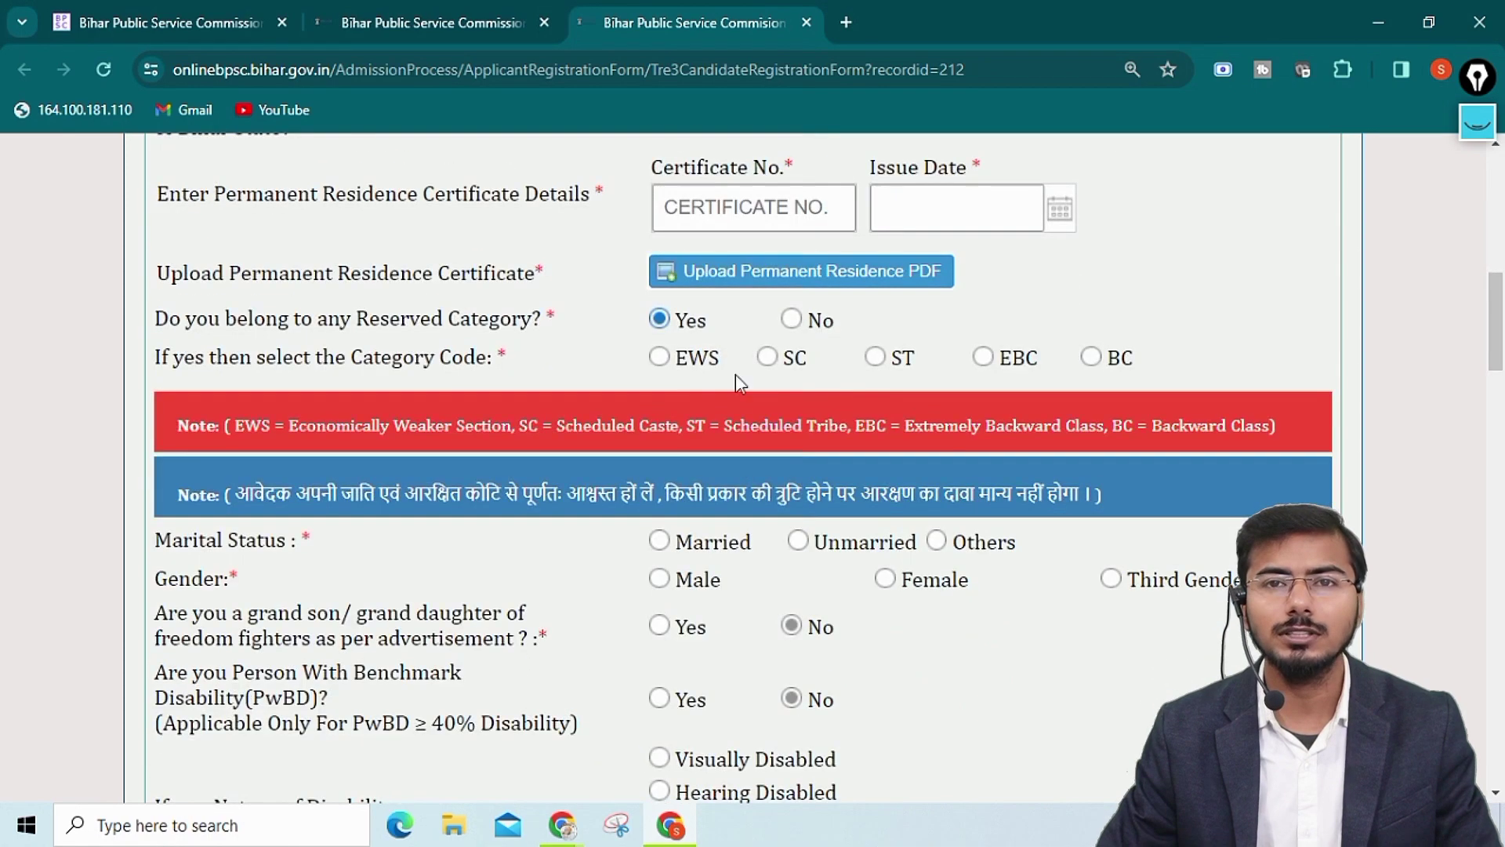
scroll(831, 369, up, 1)
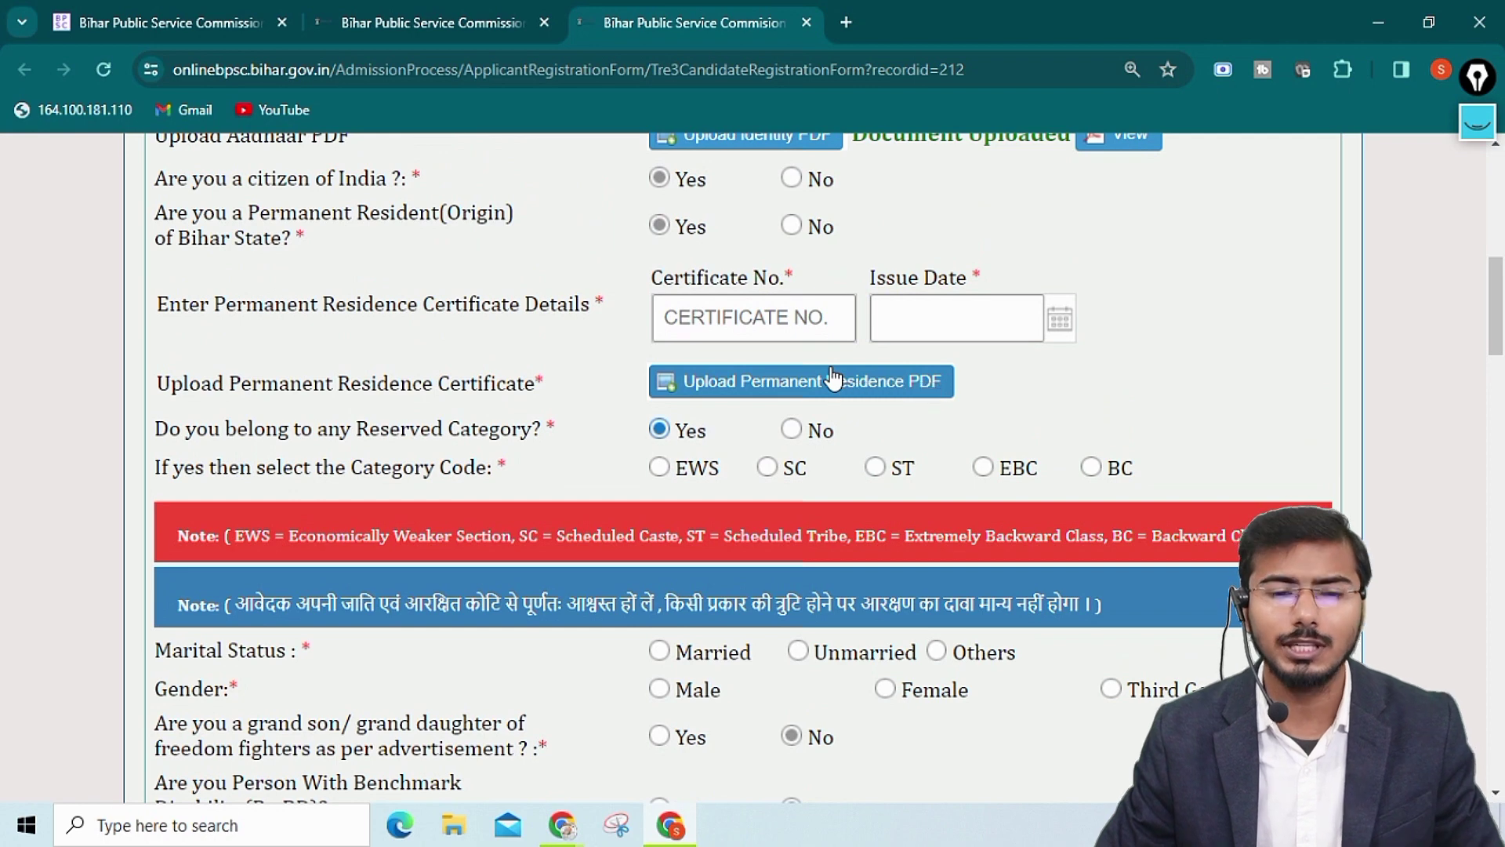
scroll(831, 376, up, 1)
Settle Bihar permanent residence on Yes and select the residence certificate number field
click(792, 337)
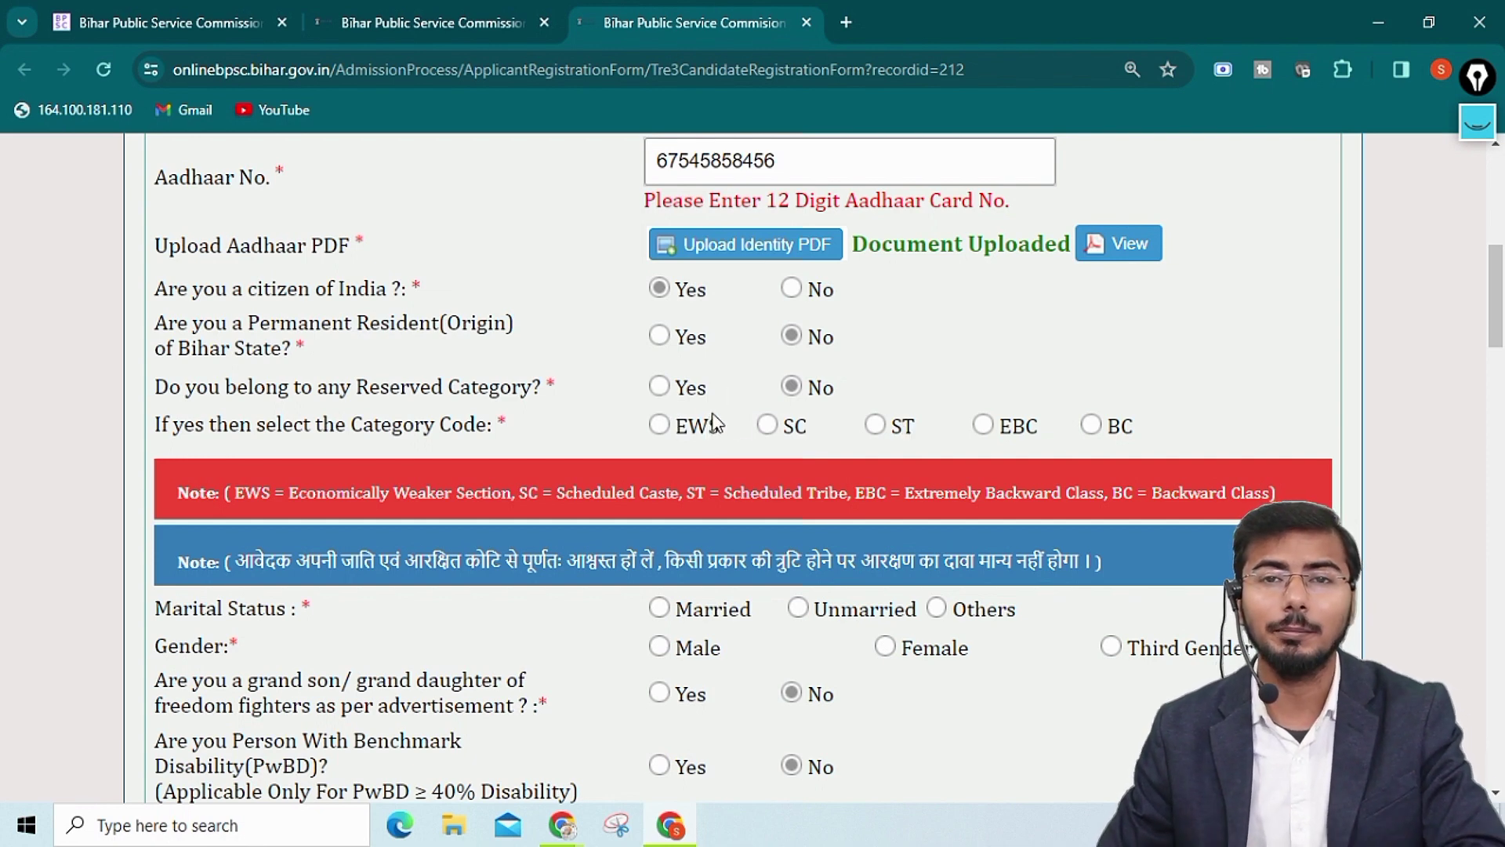
click(663, 340)
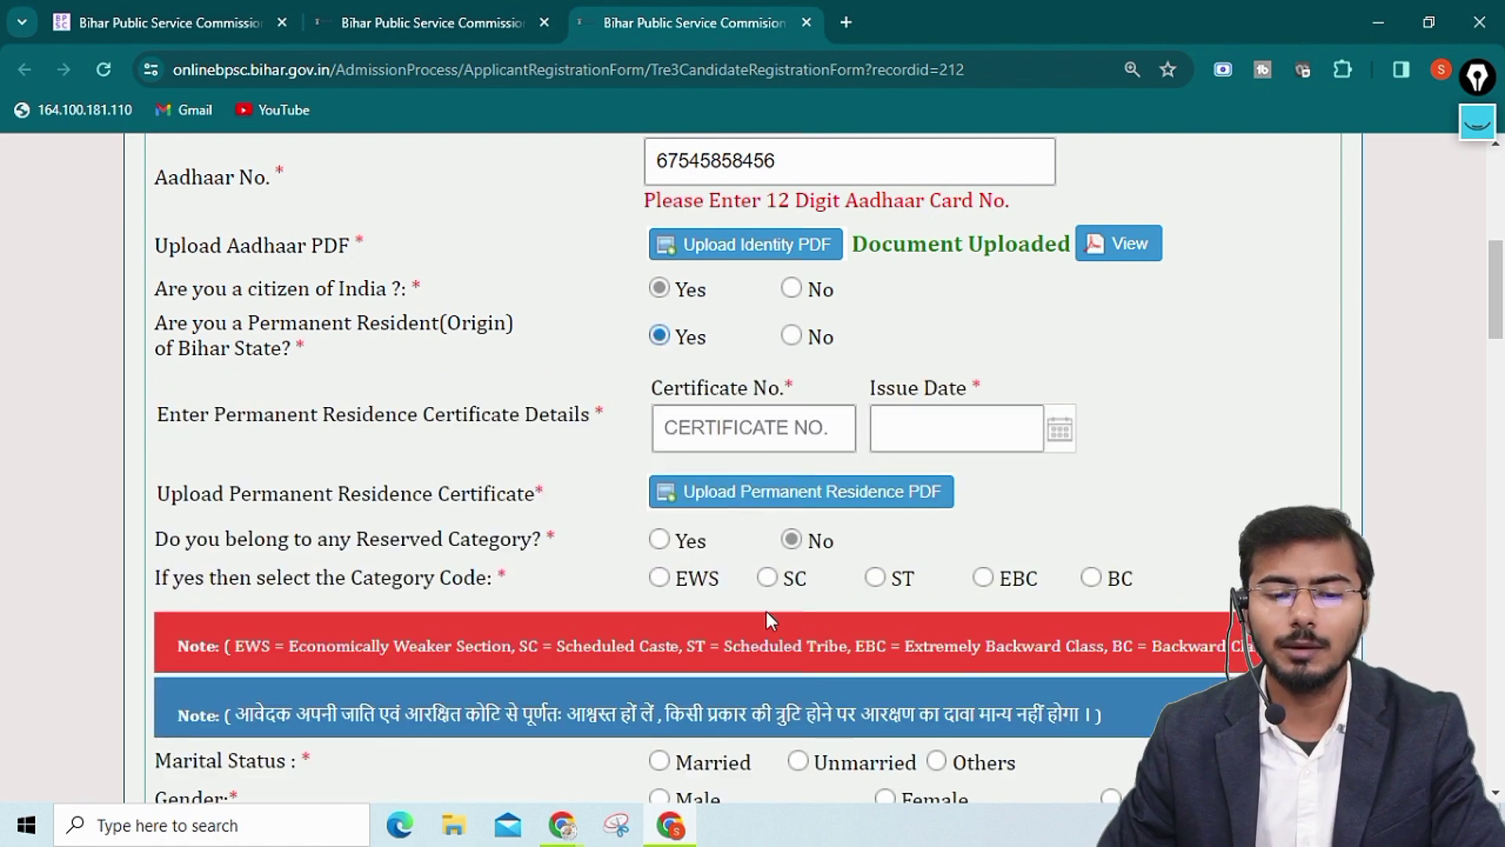
click(660, 543)
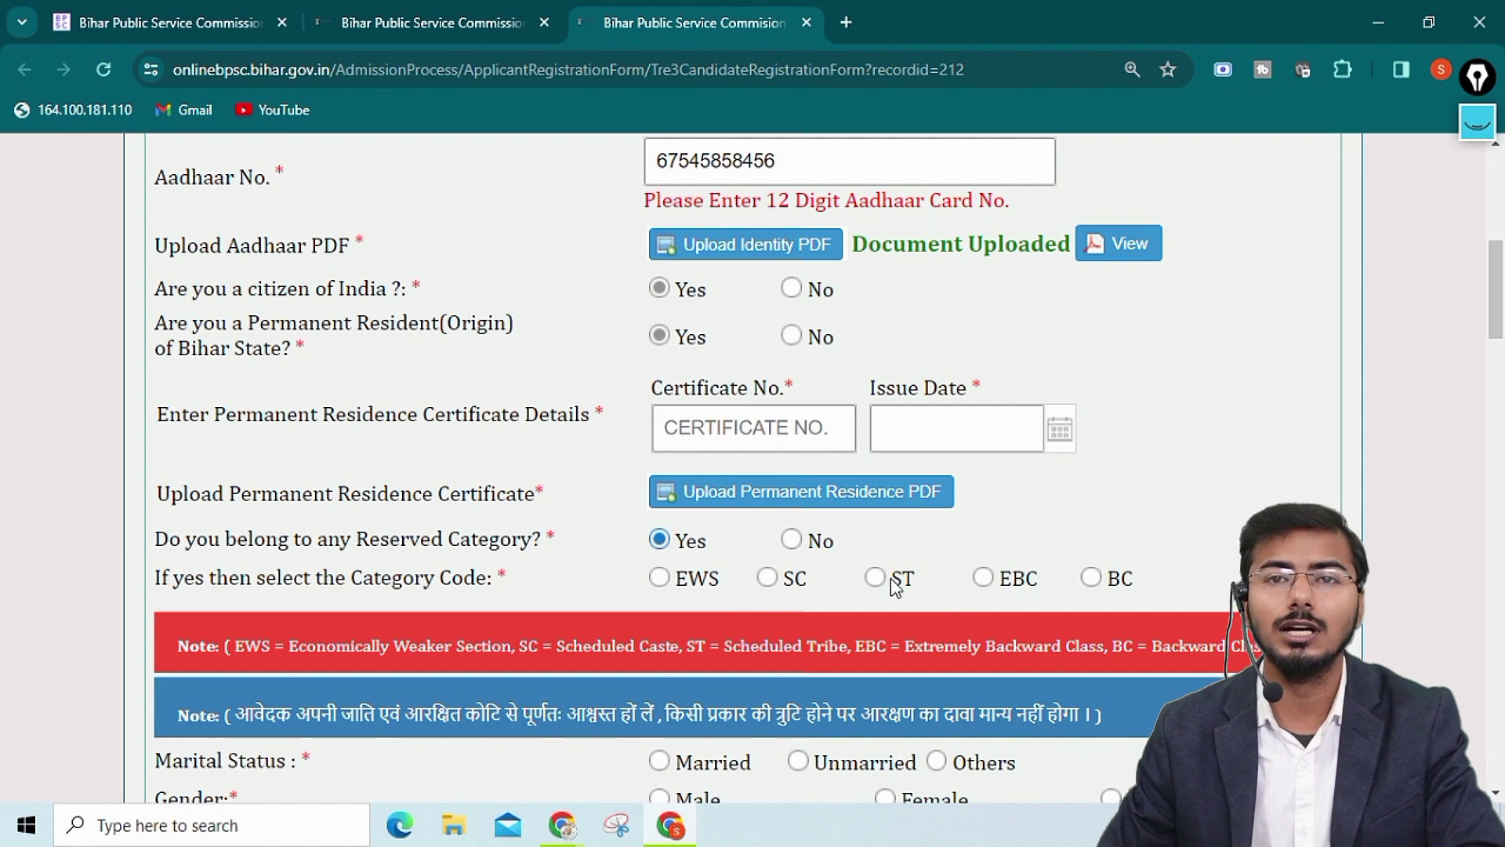
click(793, 338)
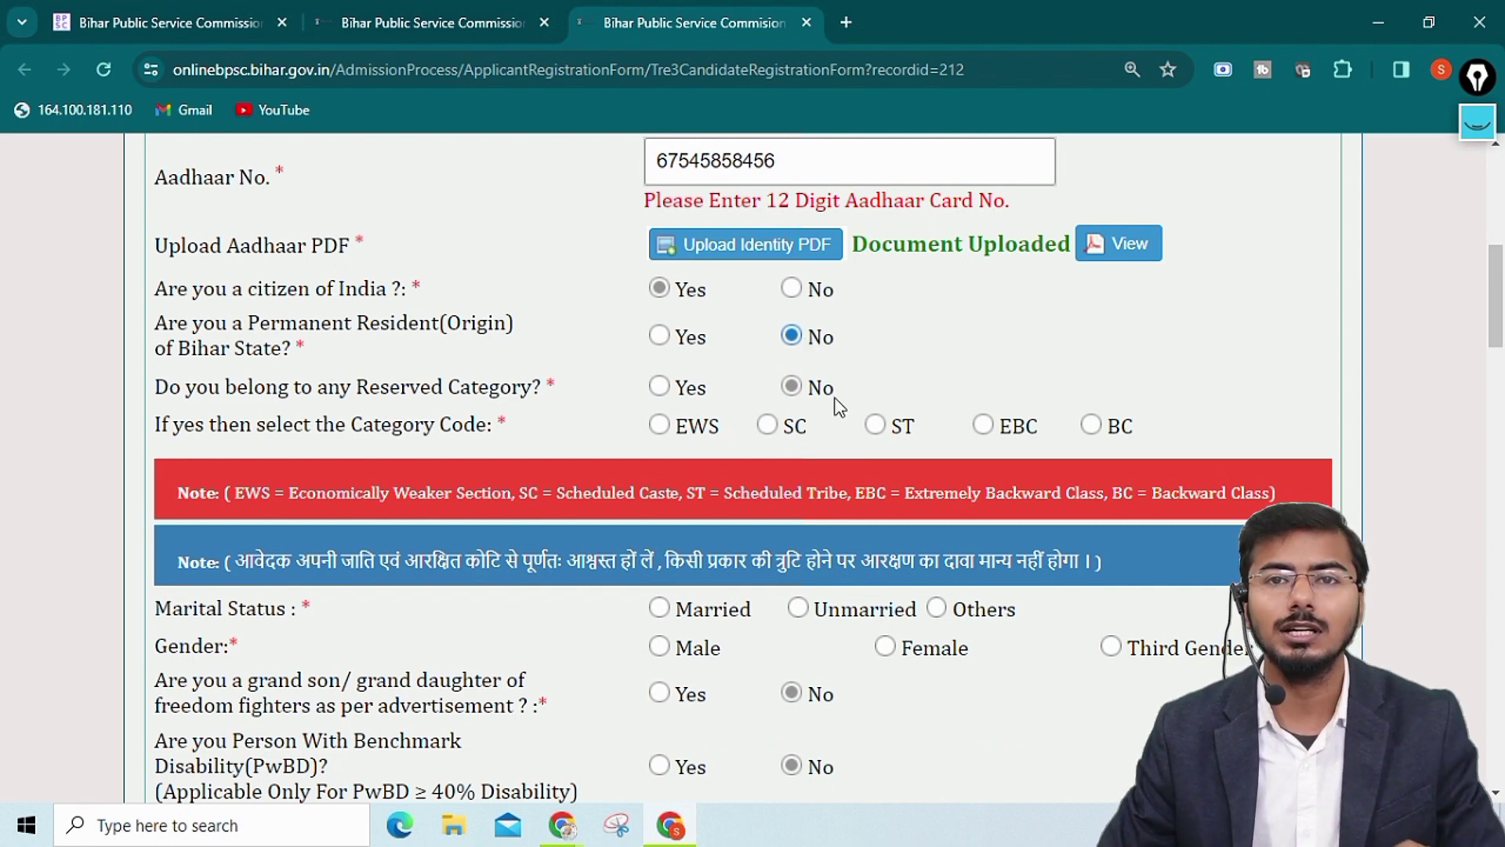
click(661, 336)
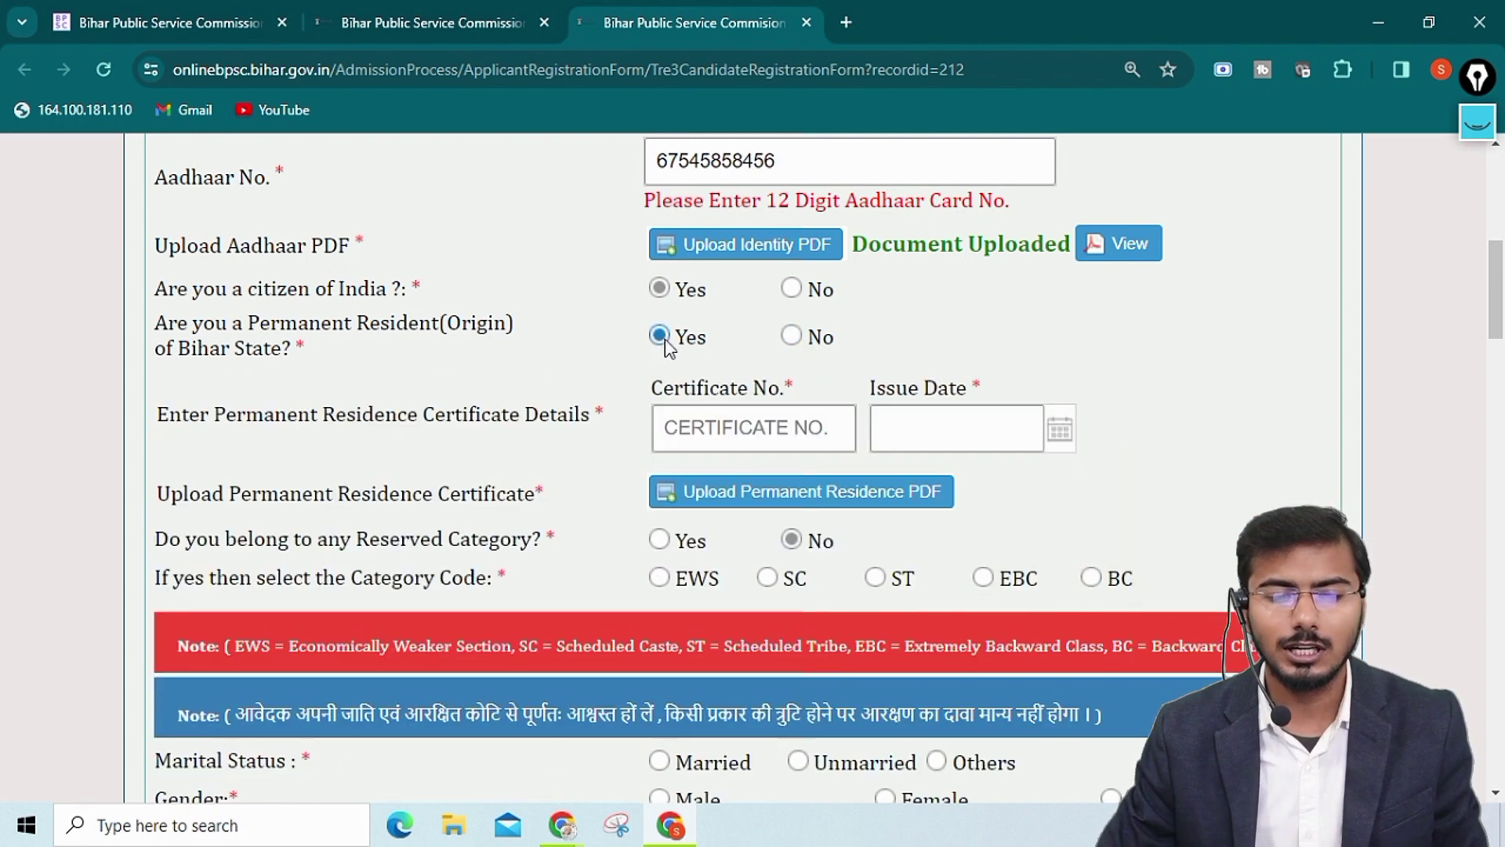
click(755, 428)
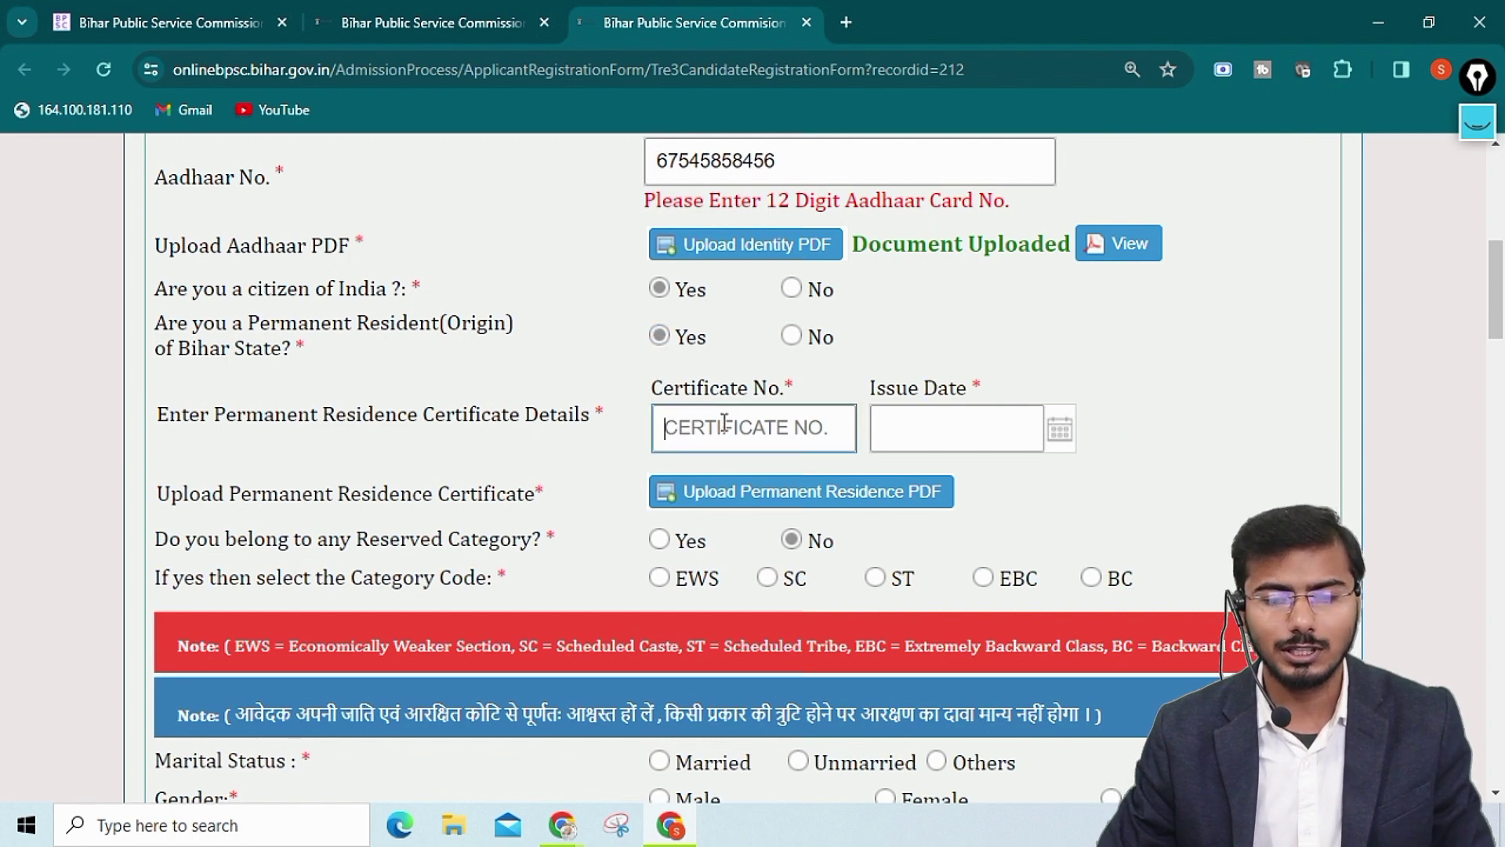
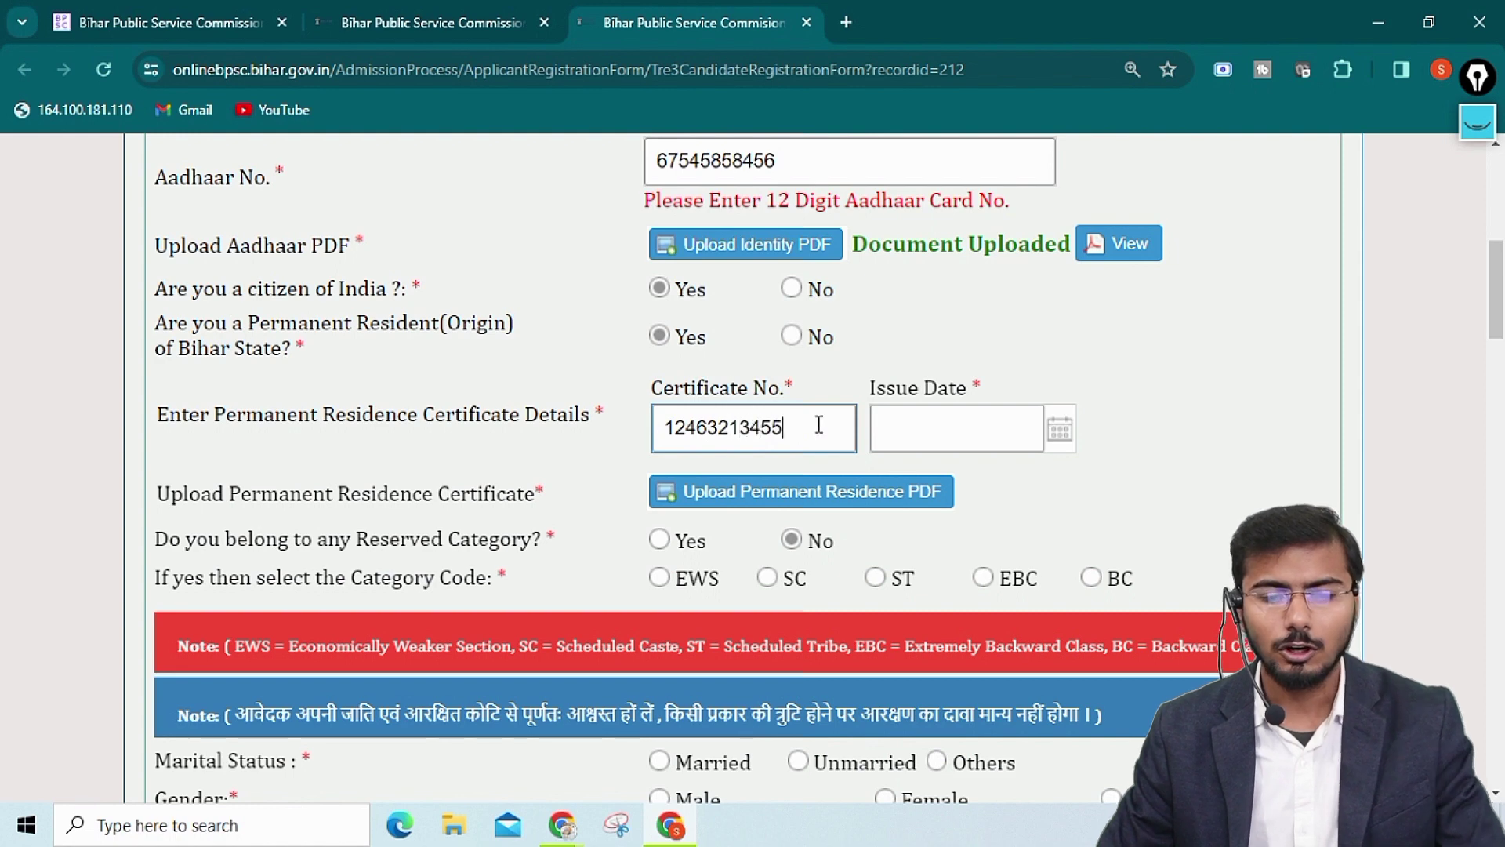
Enter the residence certificate number and set its issue date to 10 August 2023
click(923, 415)
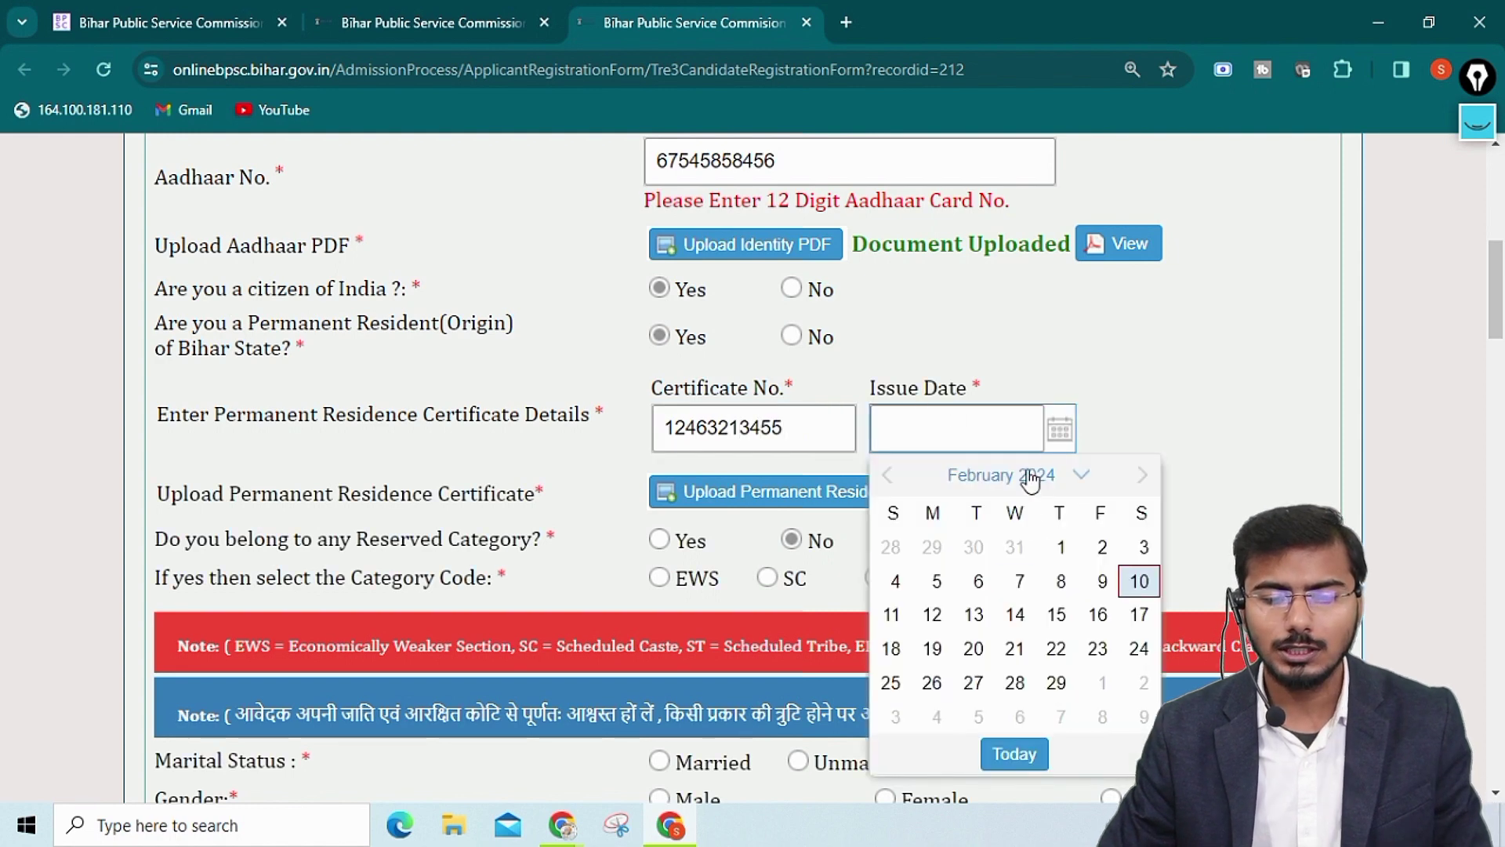
click(1029, 477)
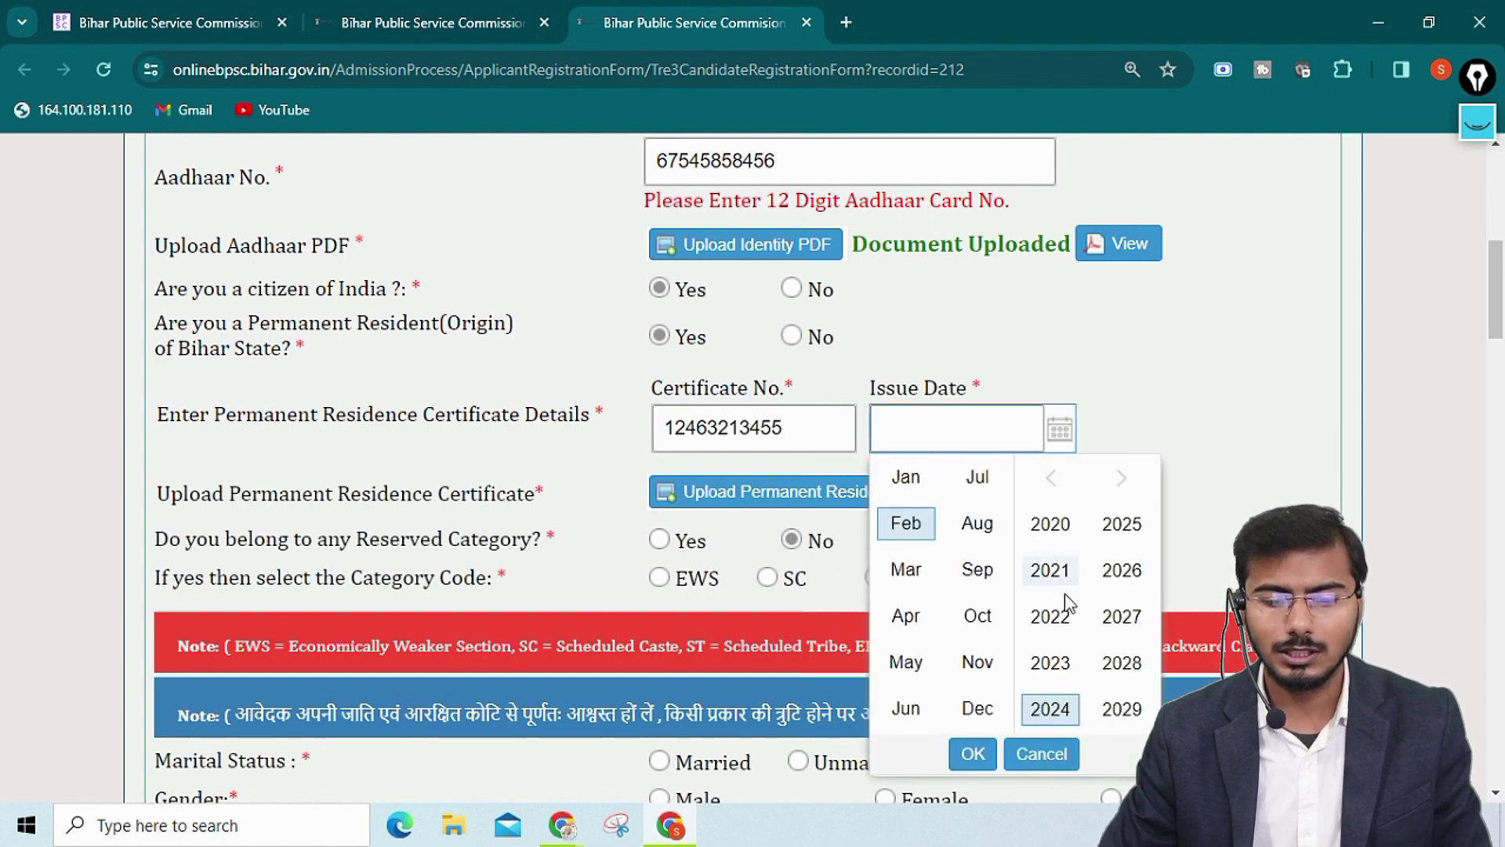
click(1050, 662)
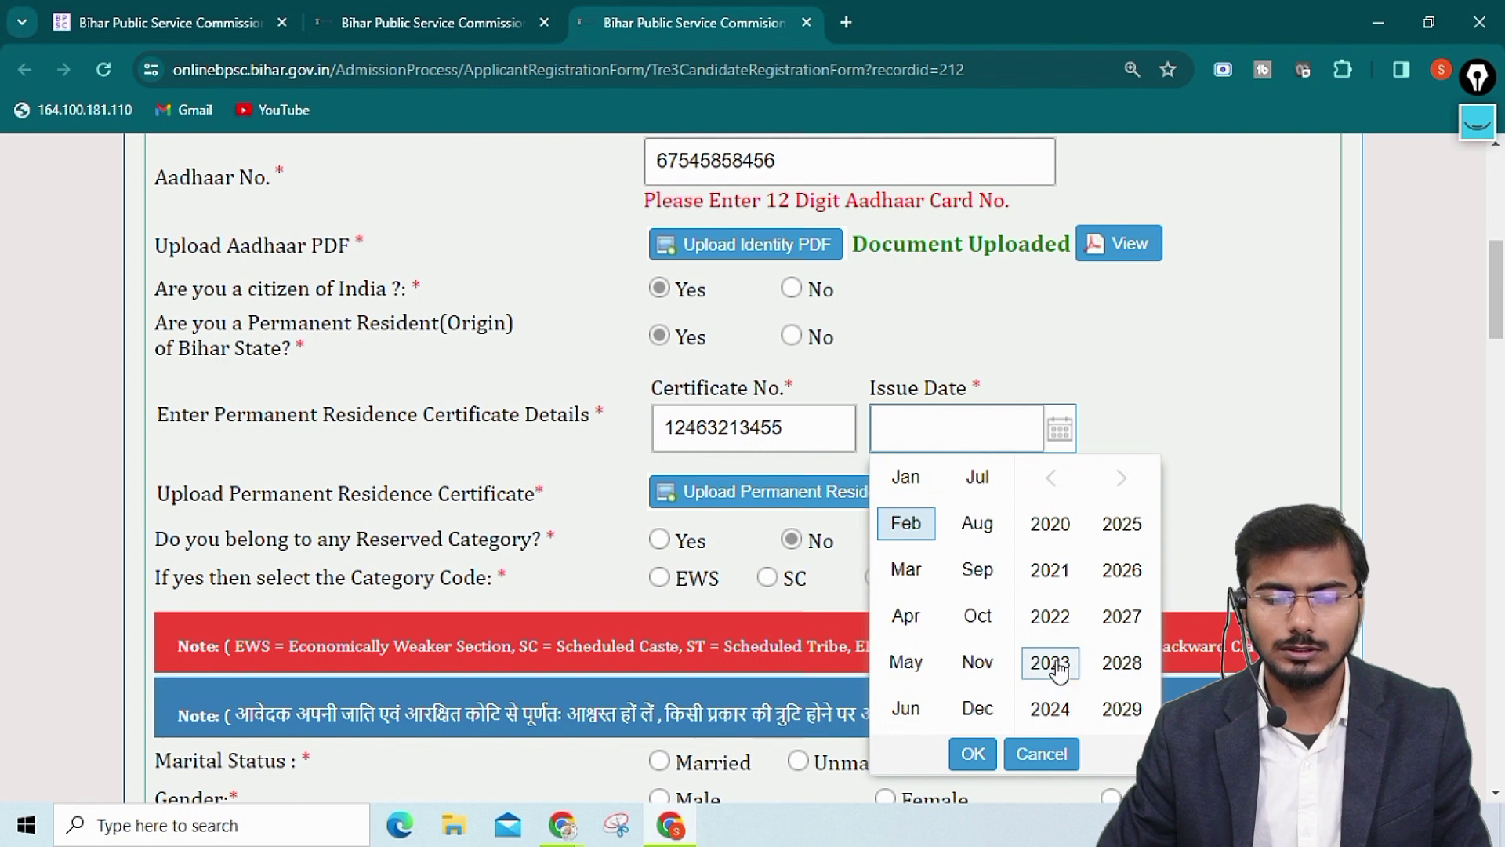
click(976, 526)
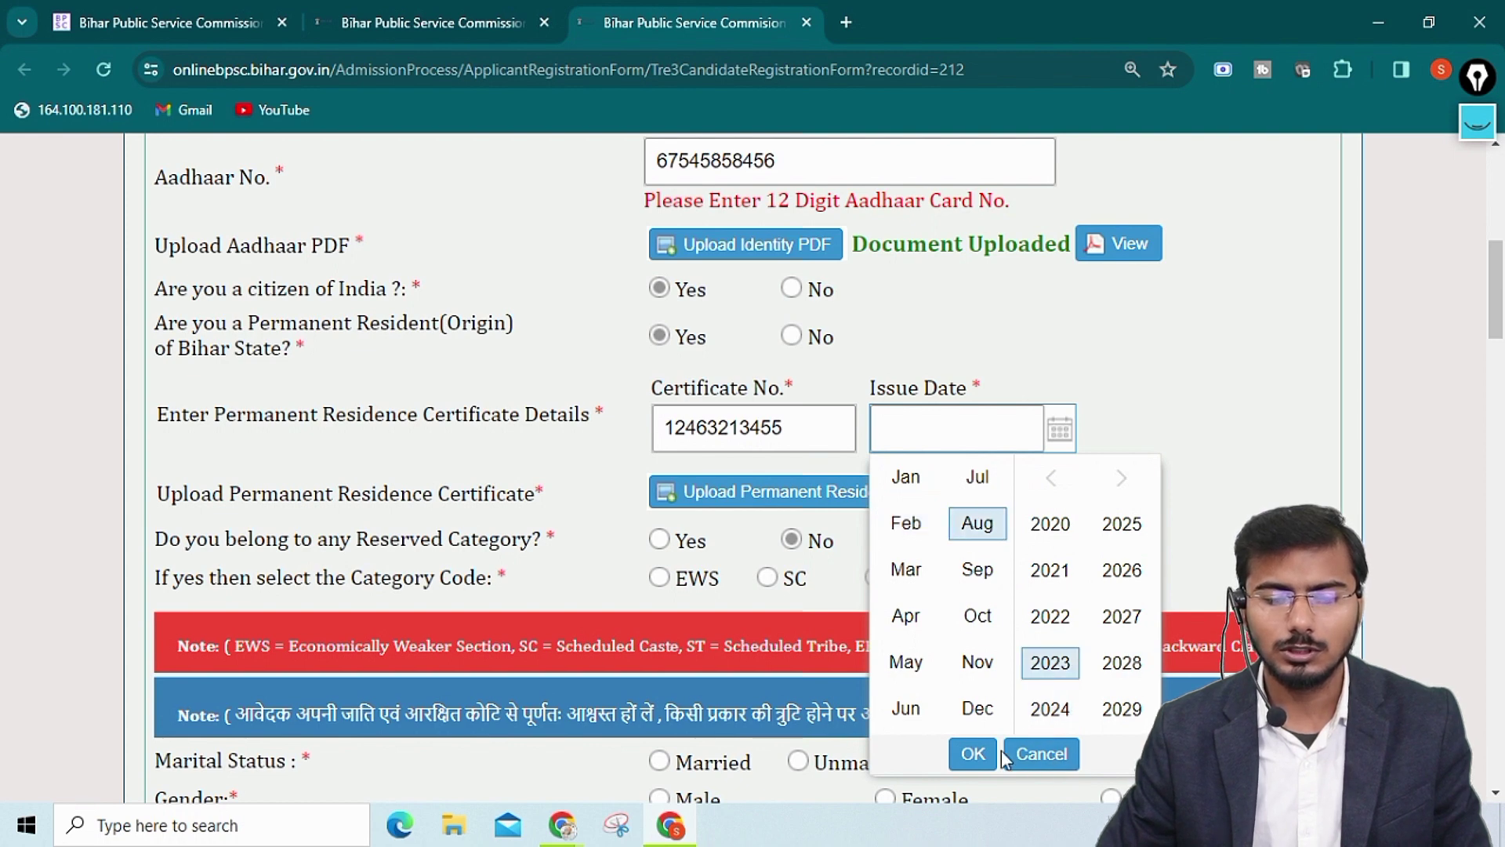
click(972, 753)
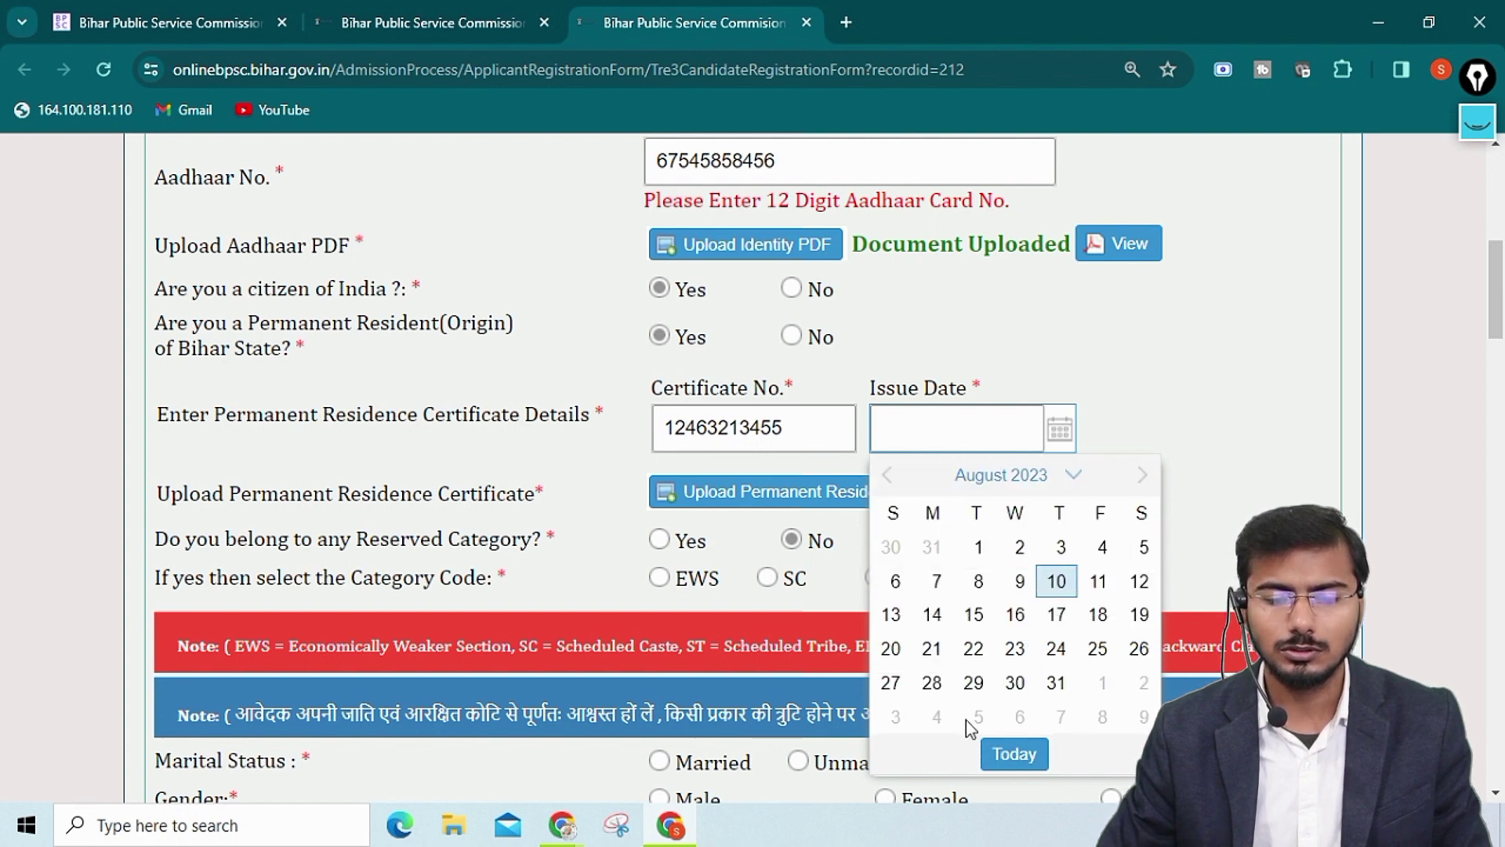
click(1058, 584)
scroll(590, 375, down, 1)
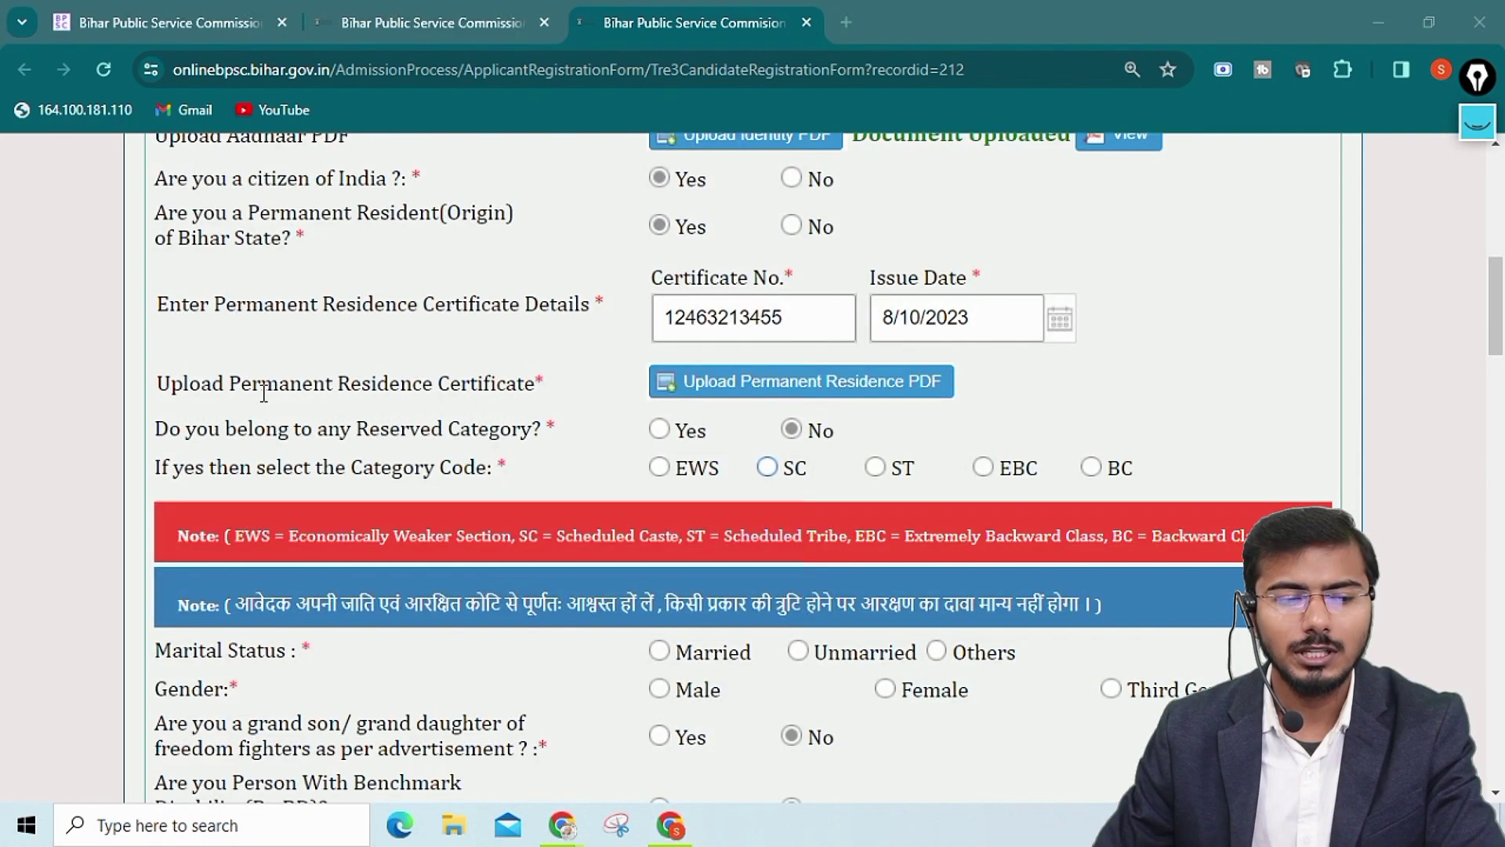
drag(171, 383, 528, 385)
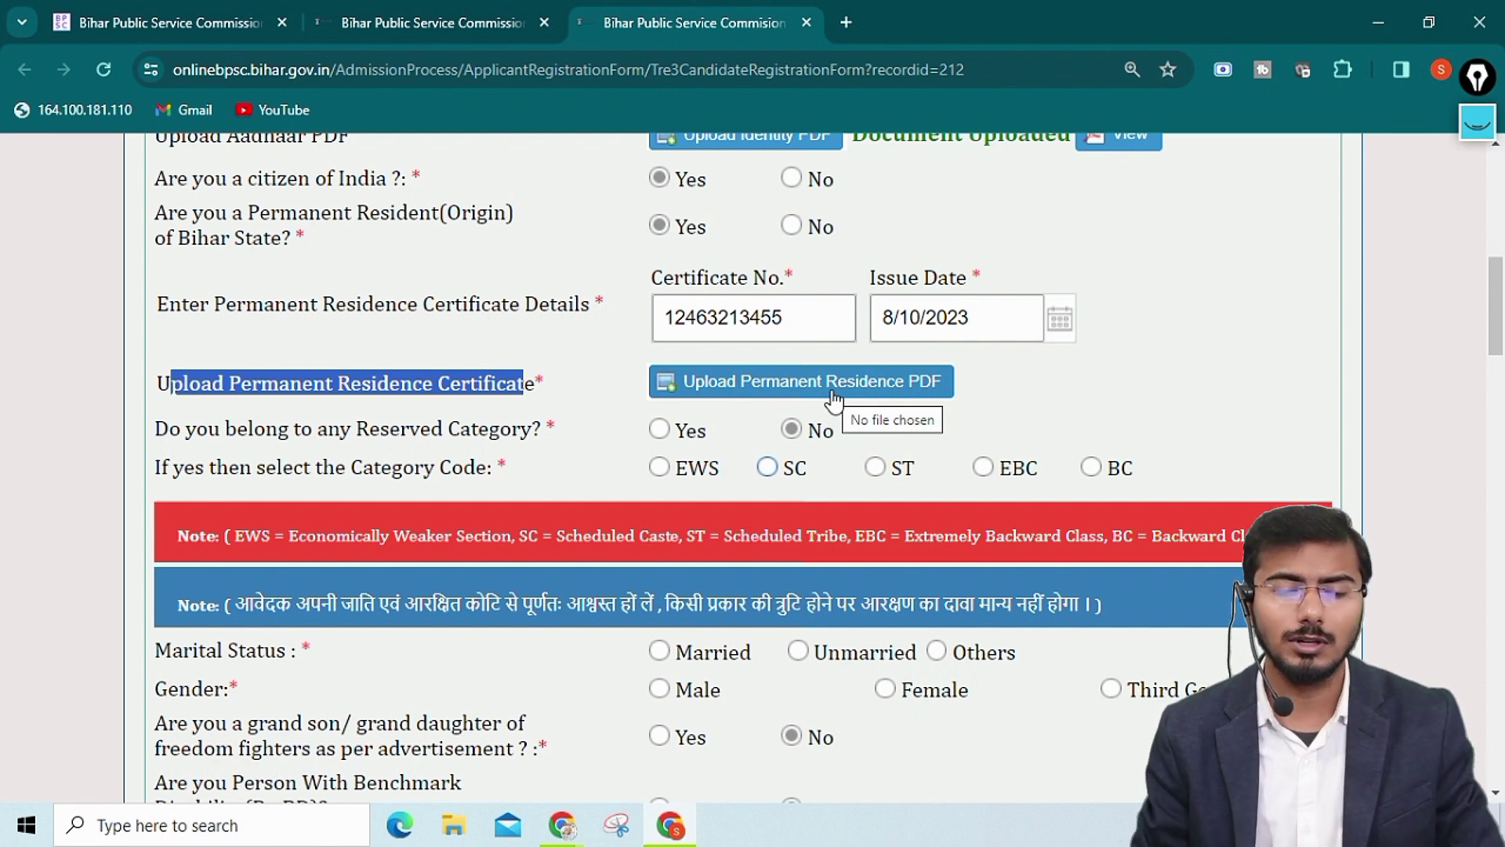
click(729, 440)
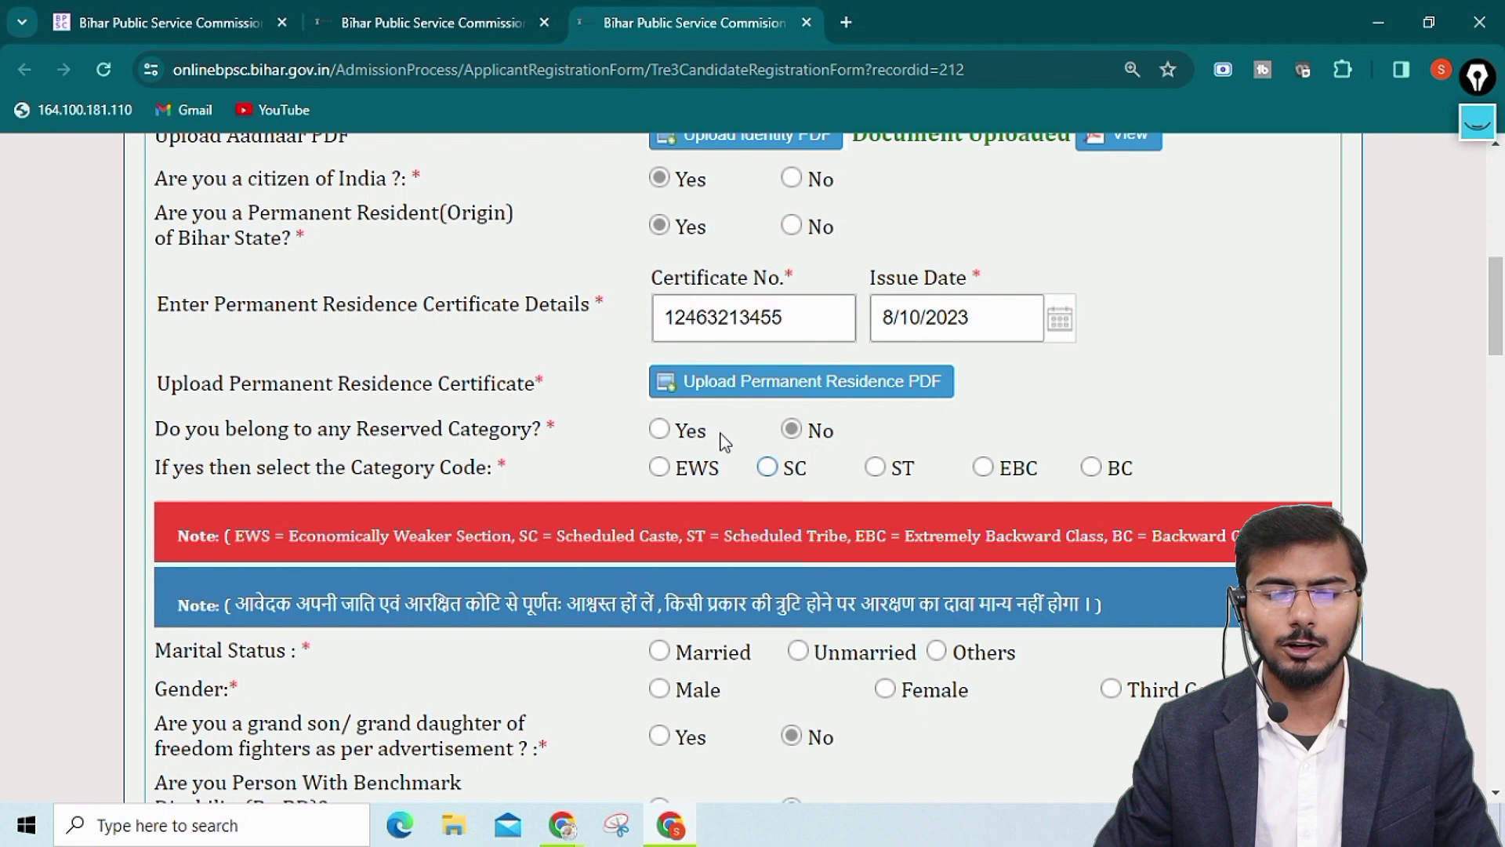
Mark the applicant as reserved category with code SC and browse the caste list
click(665, 433)
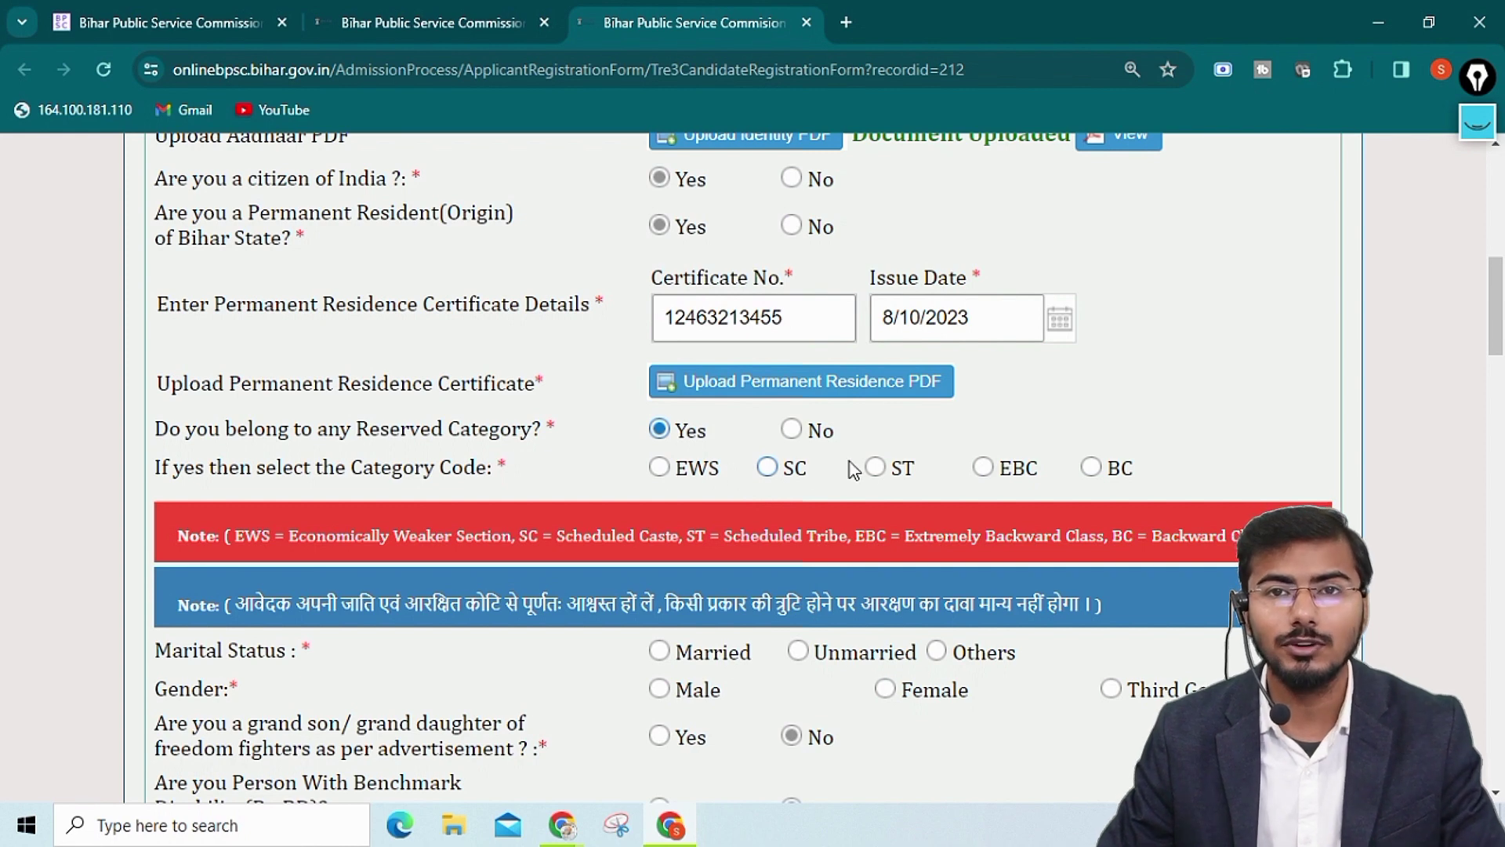
click(768, 468)
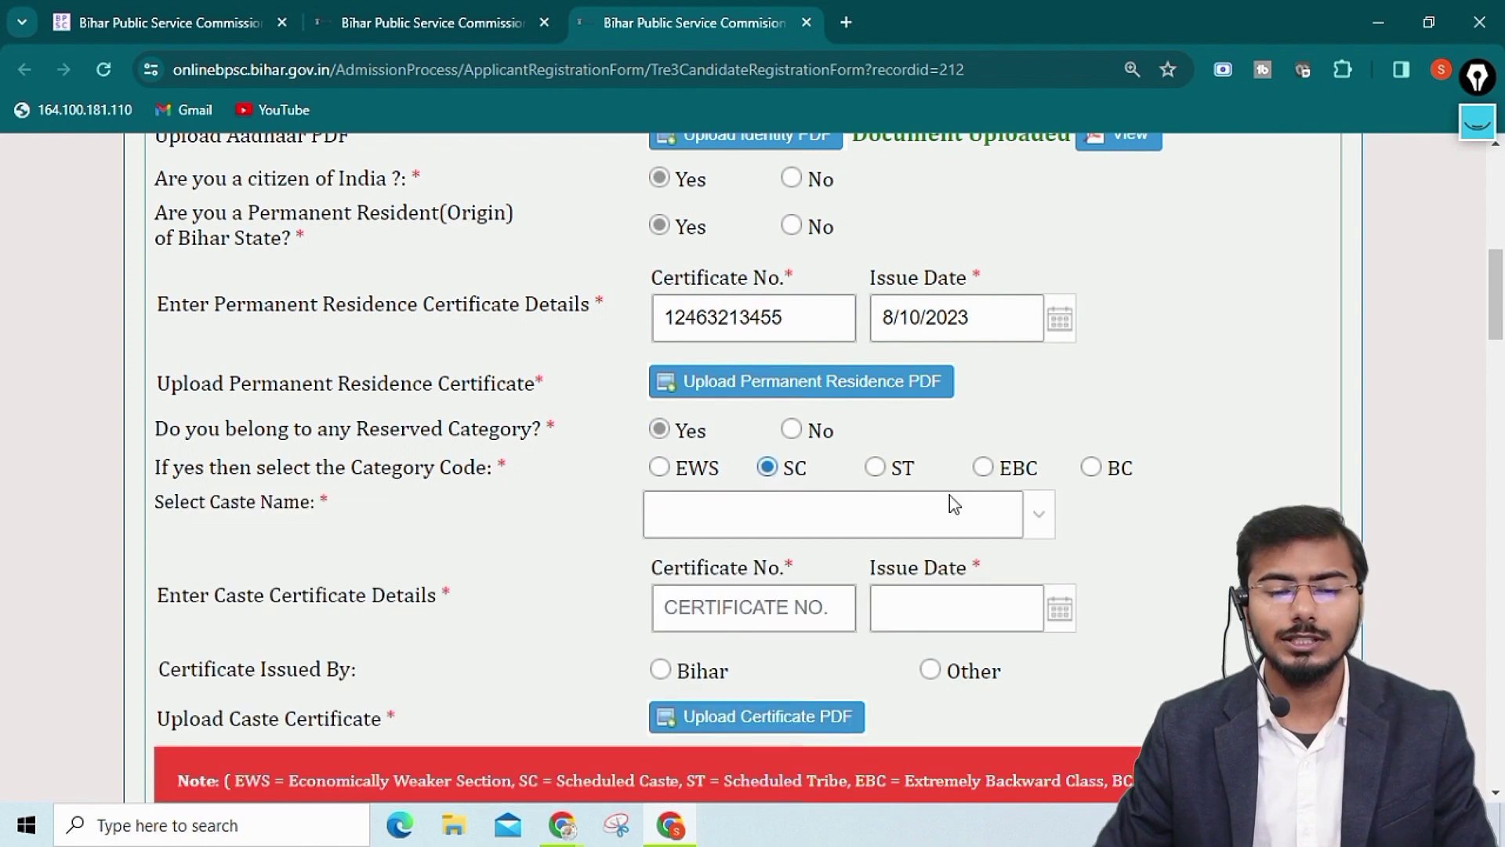
scroll(833, 515, down, 2)
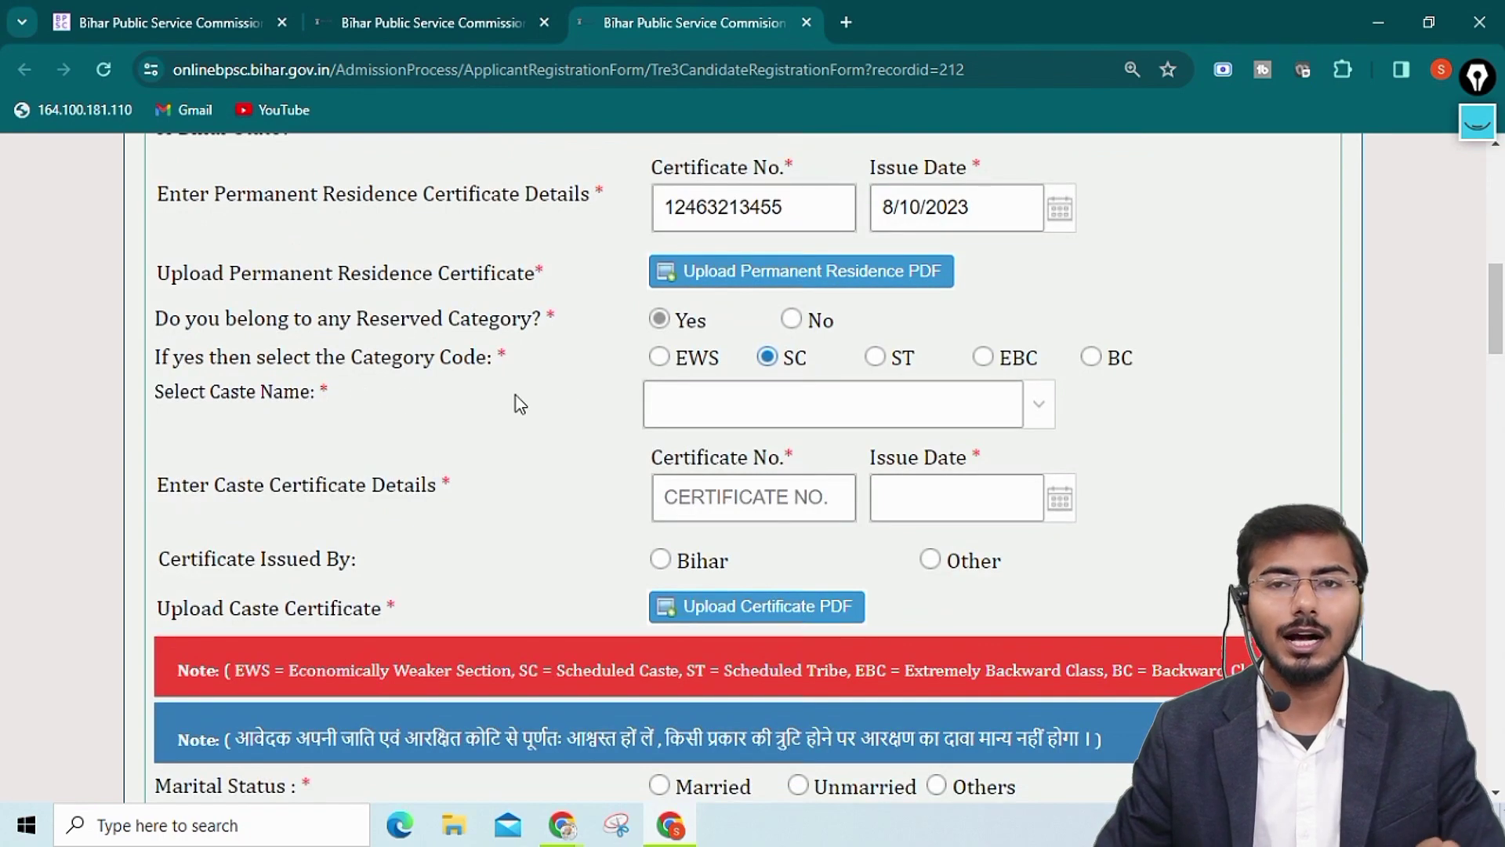
click(1038, 410)
scroll(856, 316, down, 4)
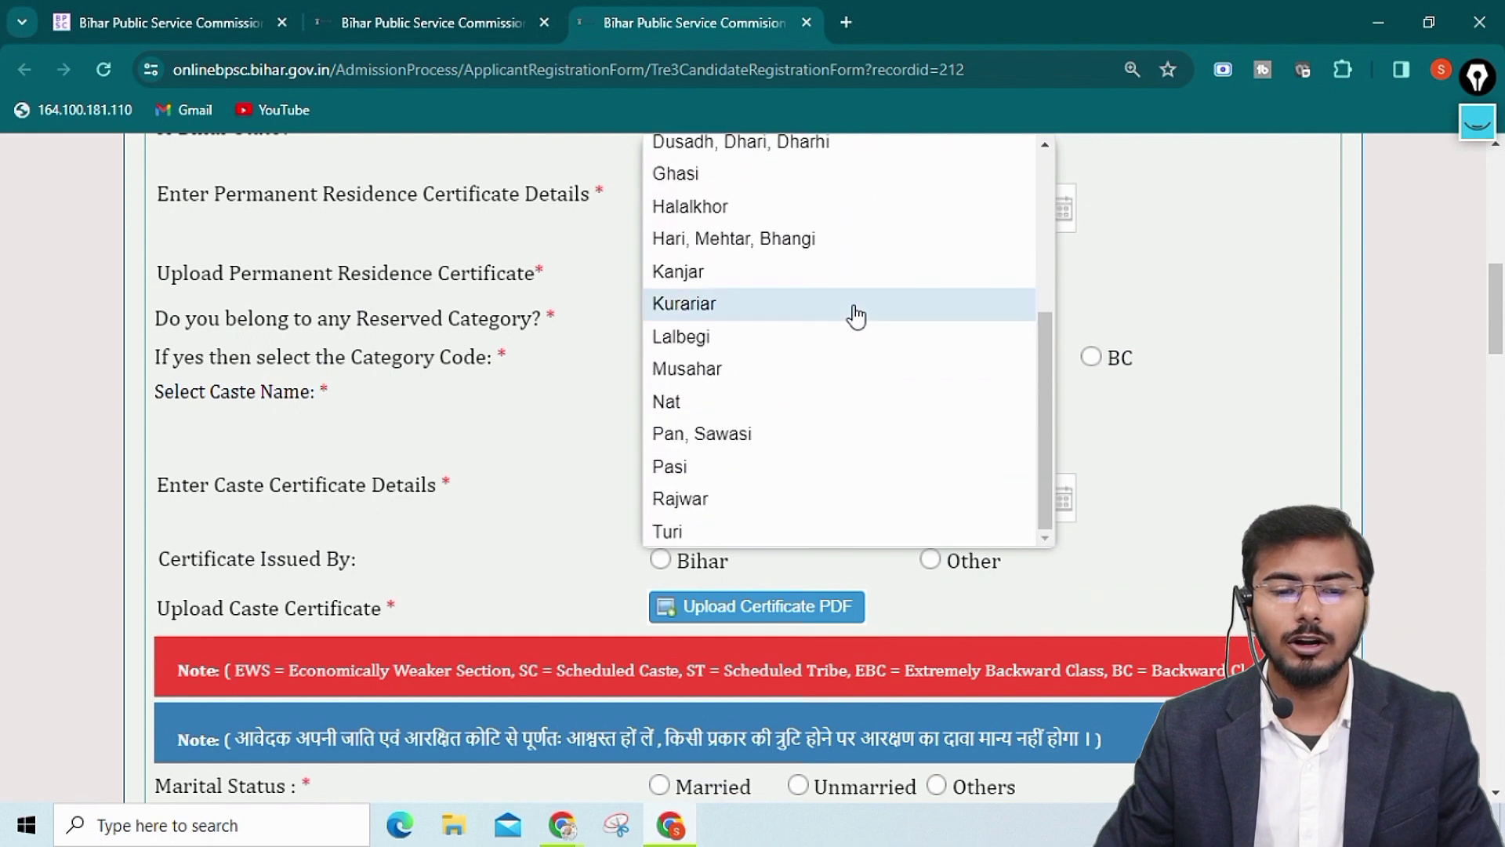
scroll(856, 316, up, 4)
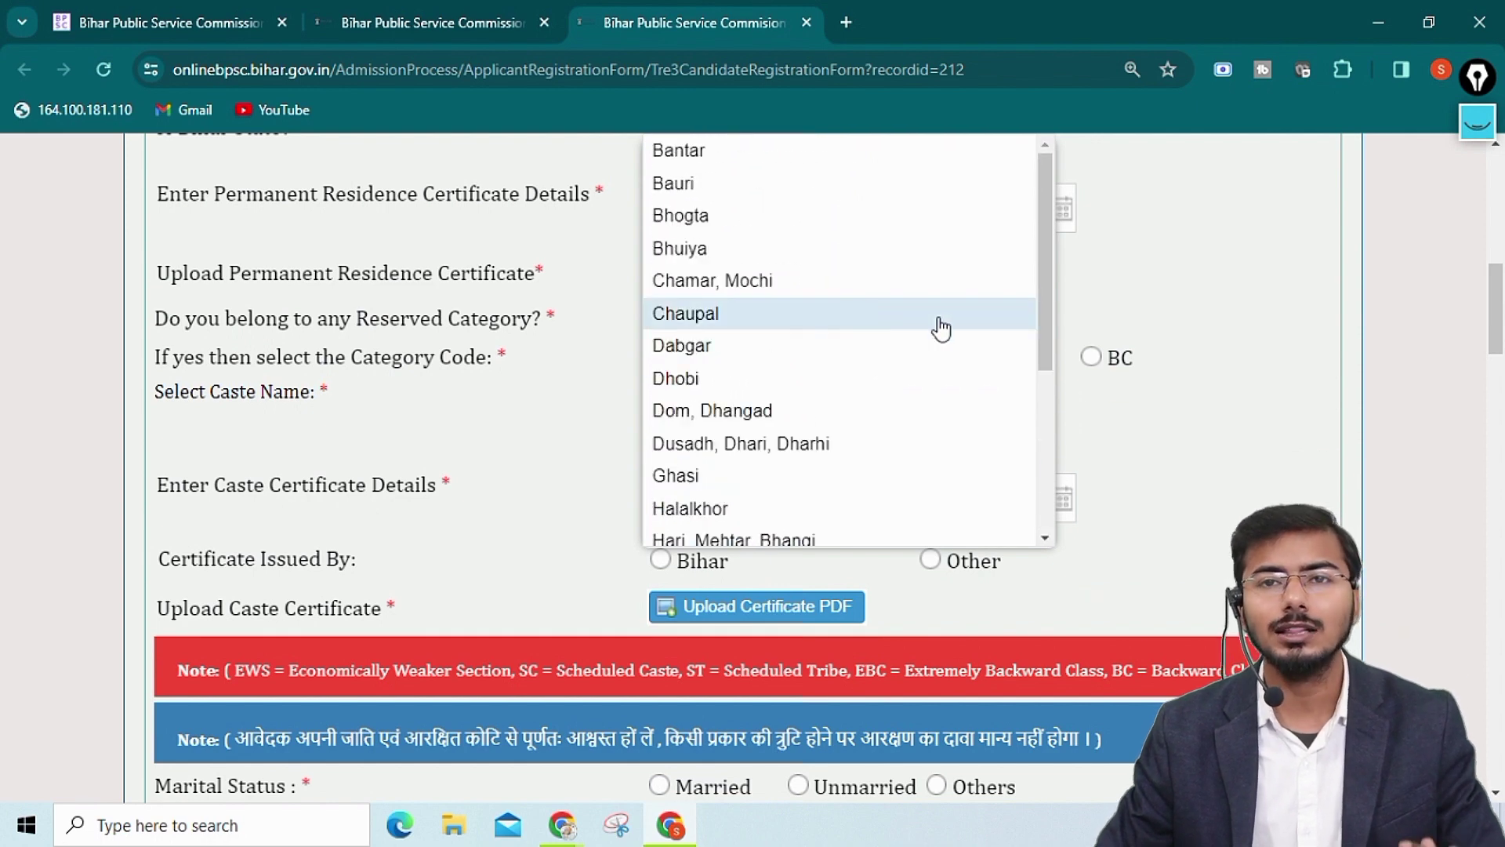
click(1136, 307)
Try code EWS with caste Paithan, leaving the certificate number and date empty
click(673, 365)
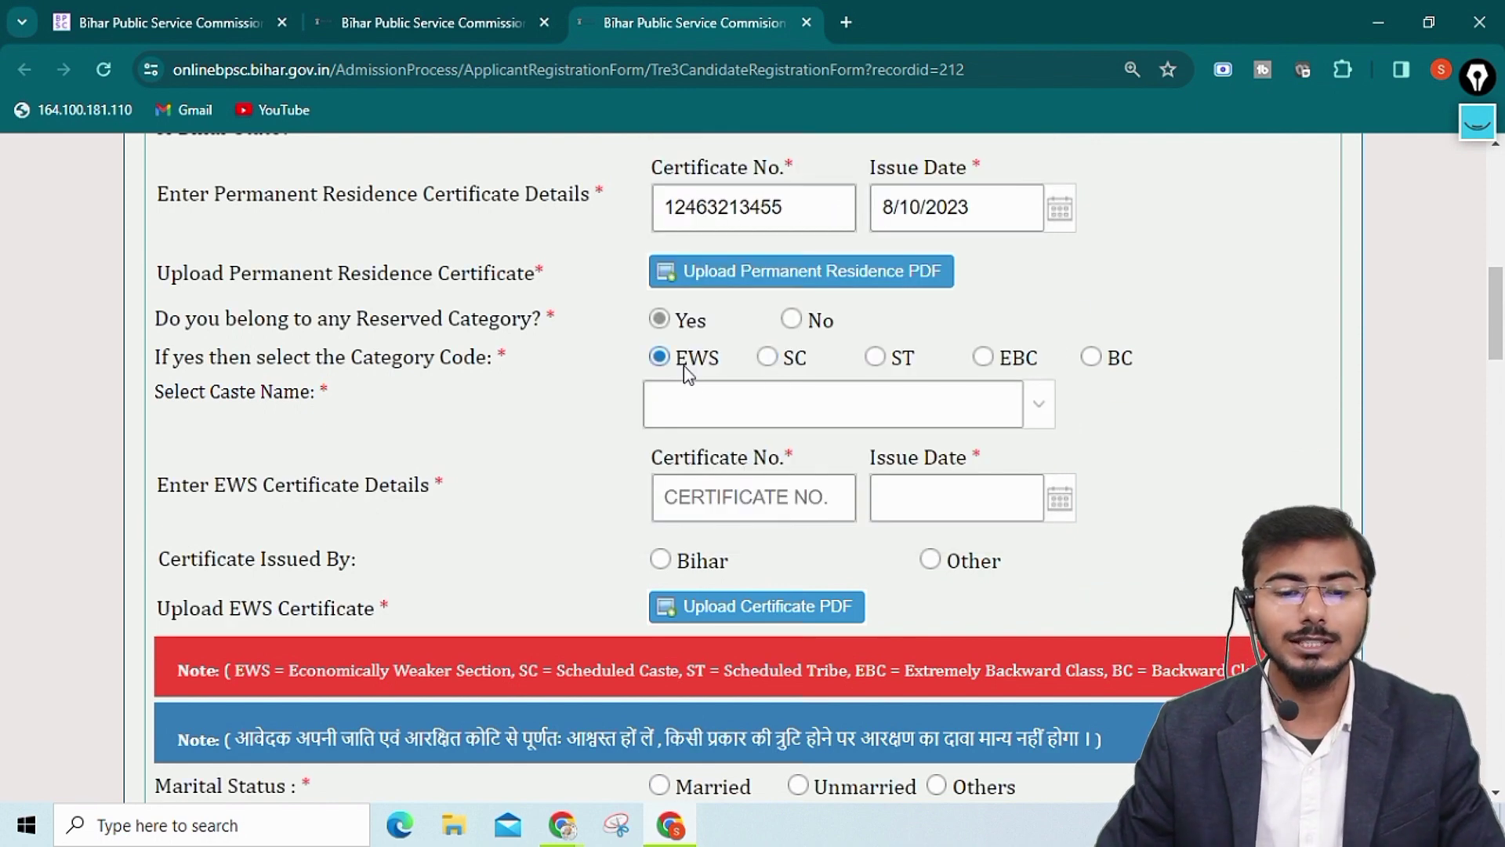
click(1048, 414)
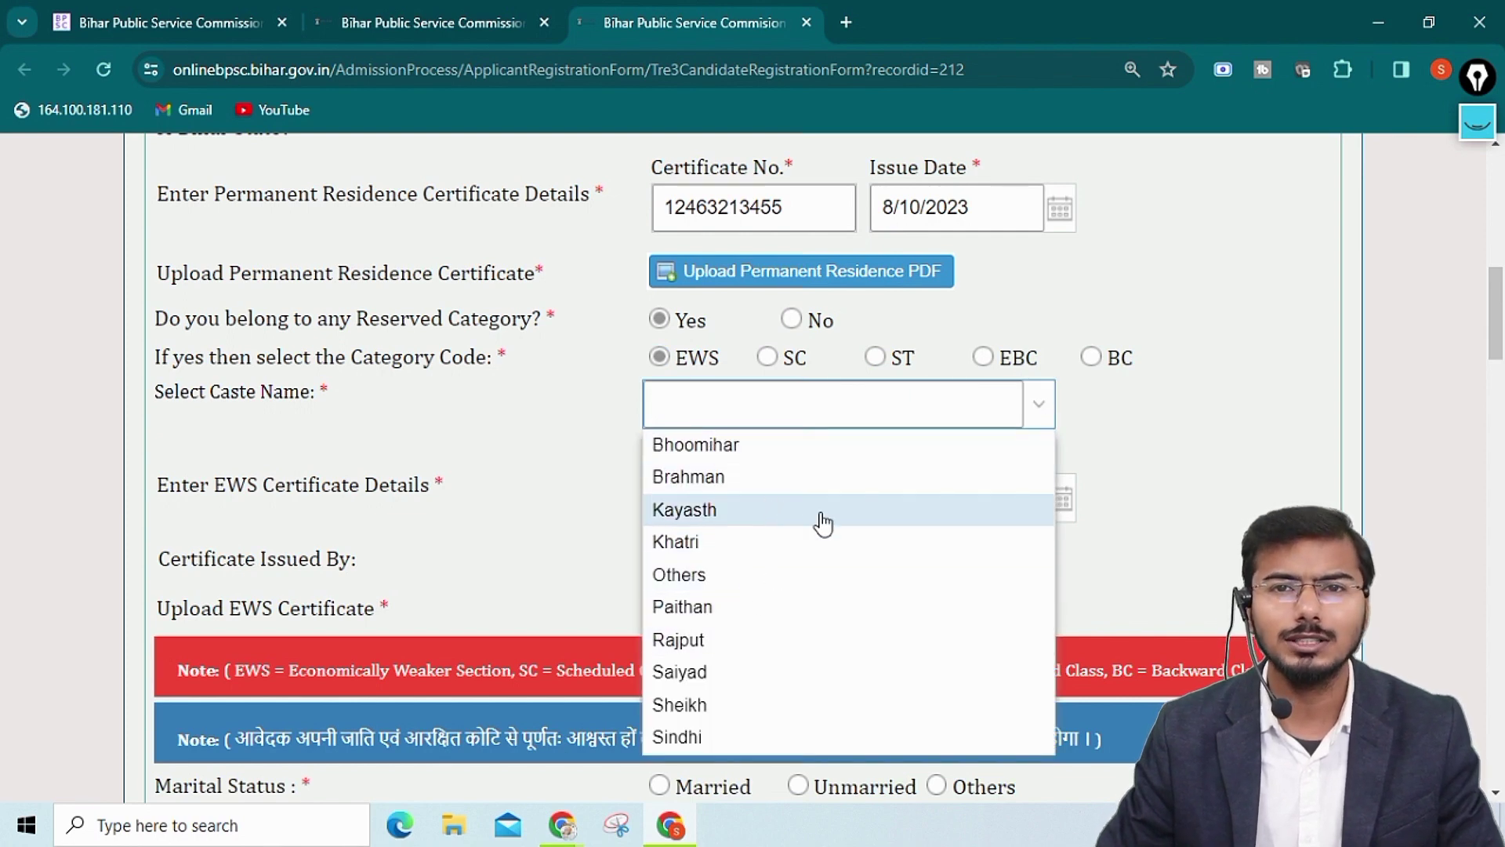
click(726, 609)
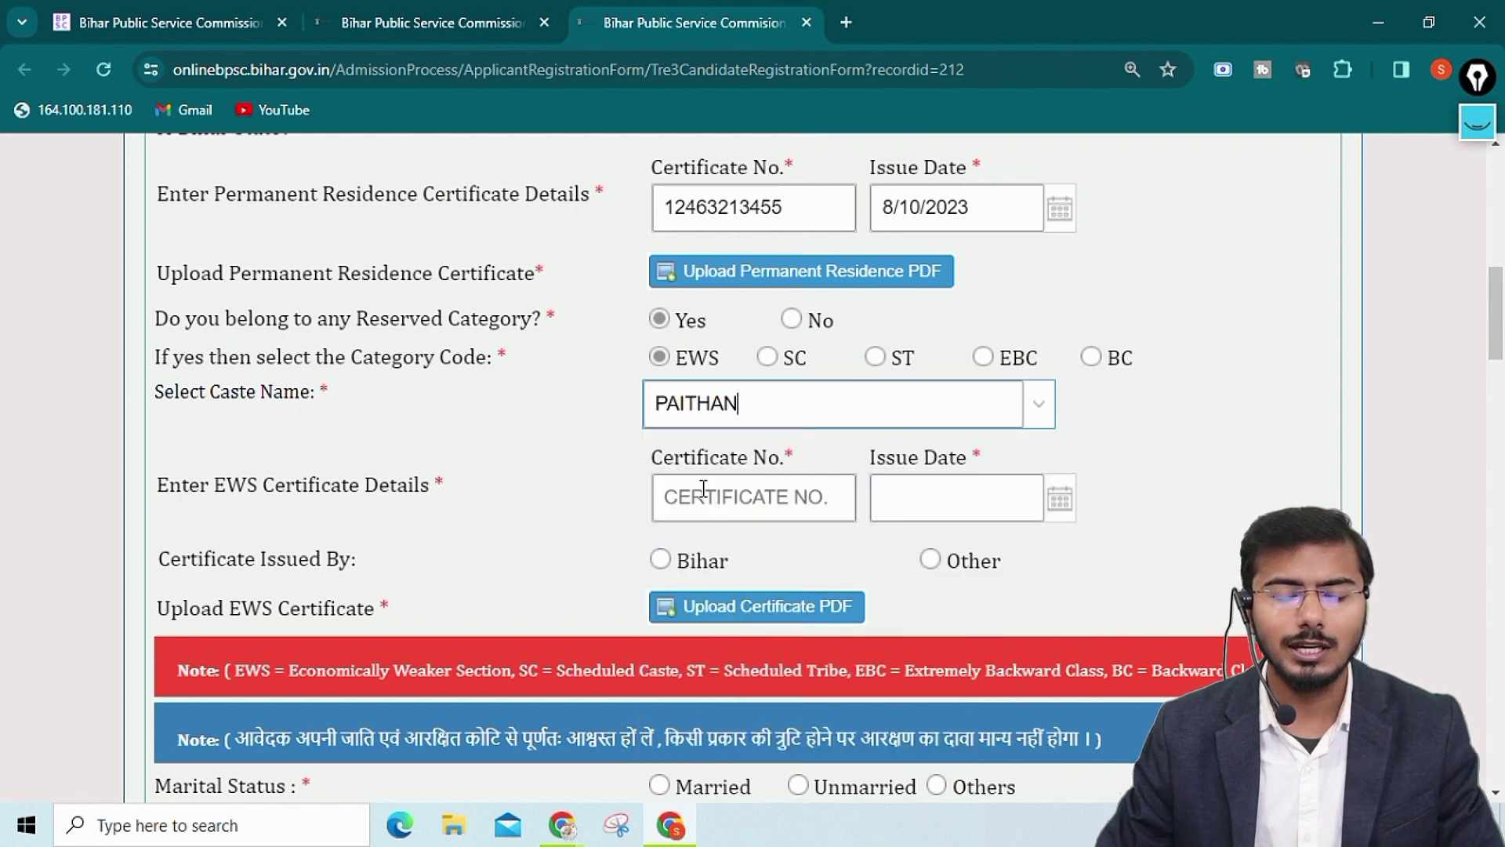
scroll(701, 488, down, 1)
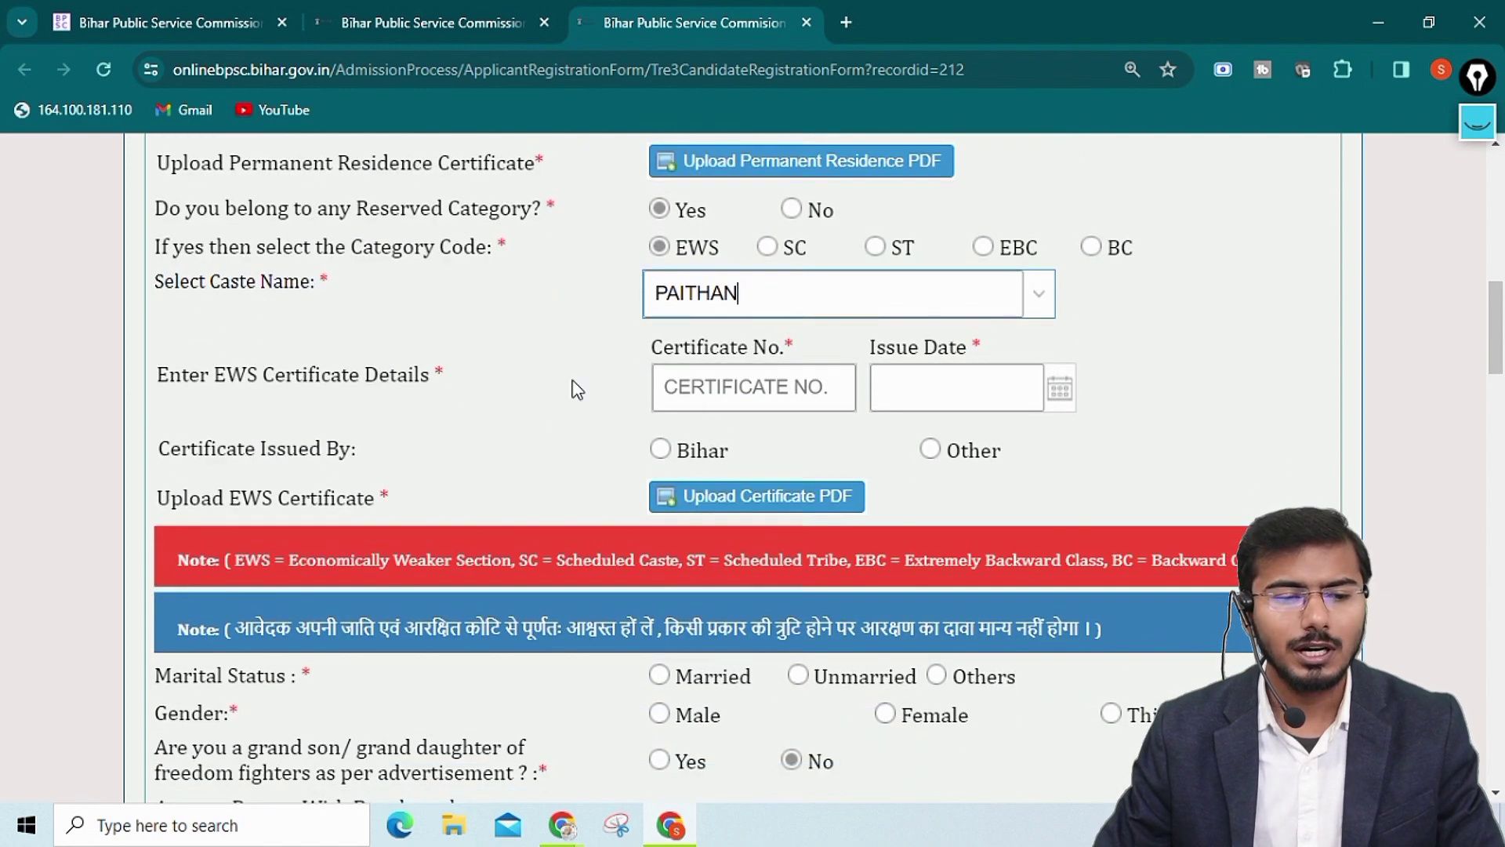
click(819, 388)
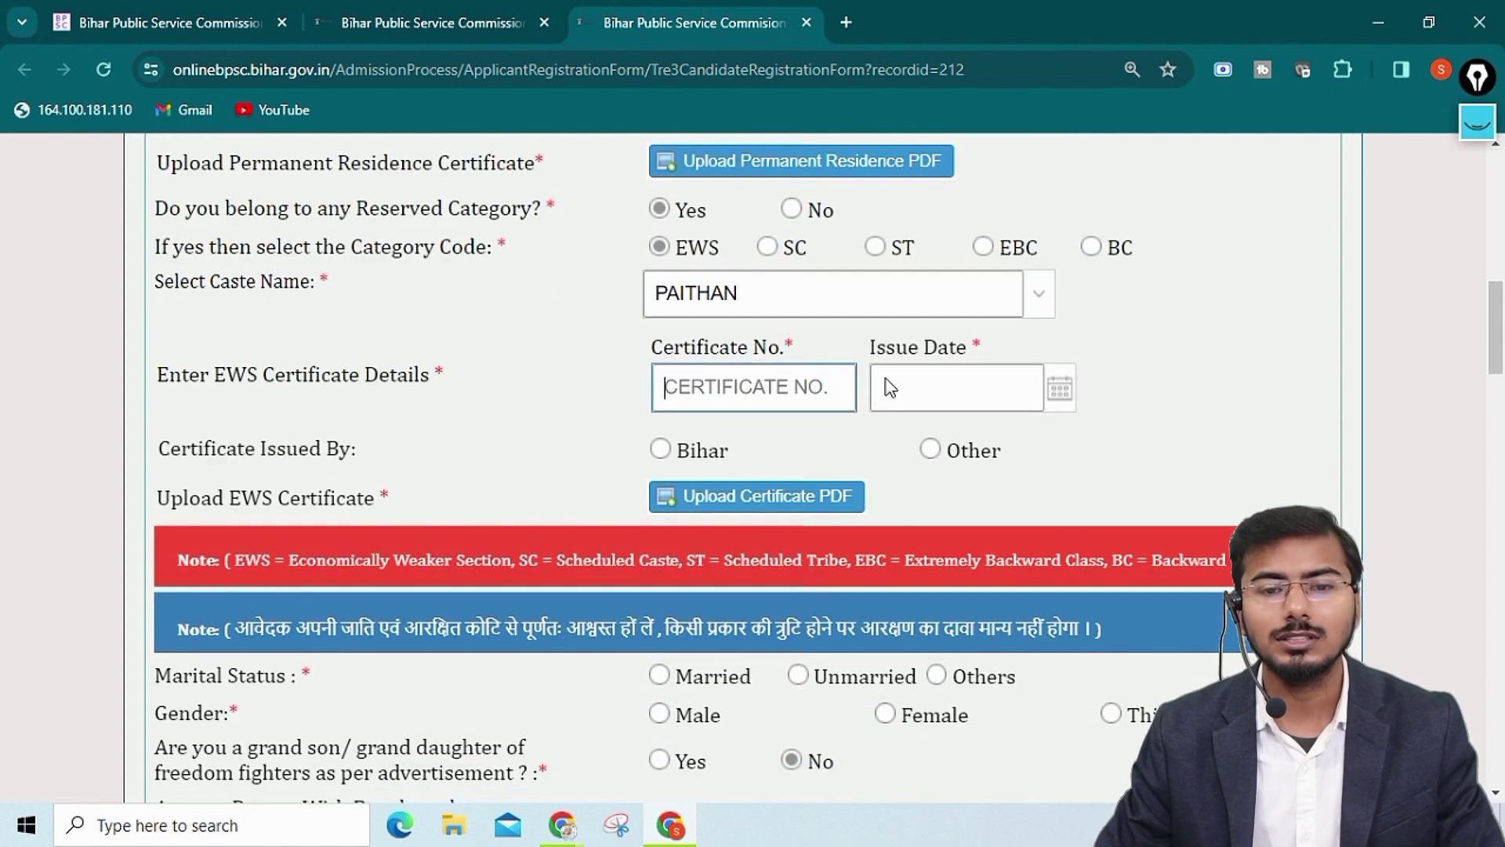
click(951, 374)
click(576, 412)
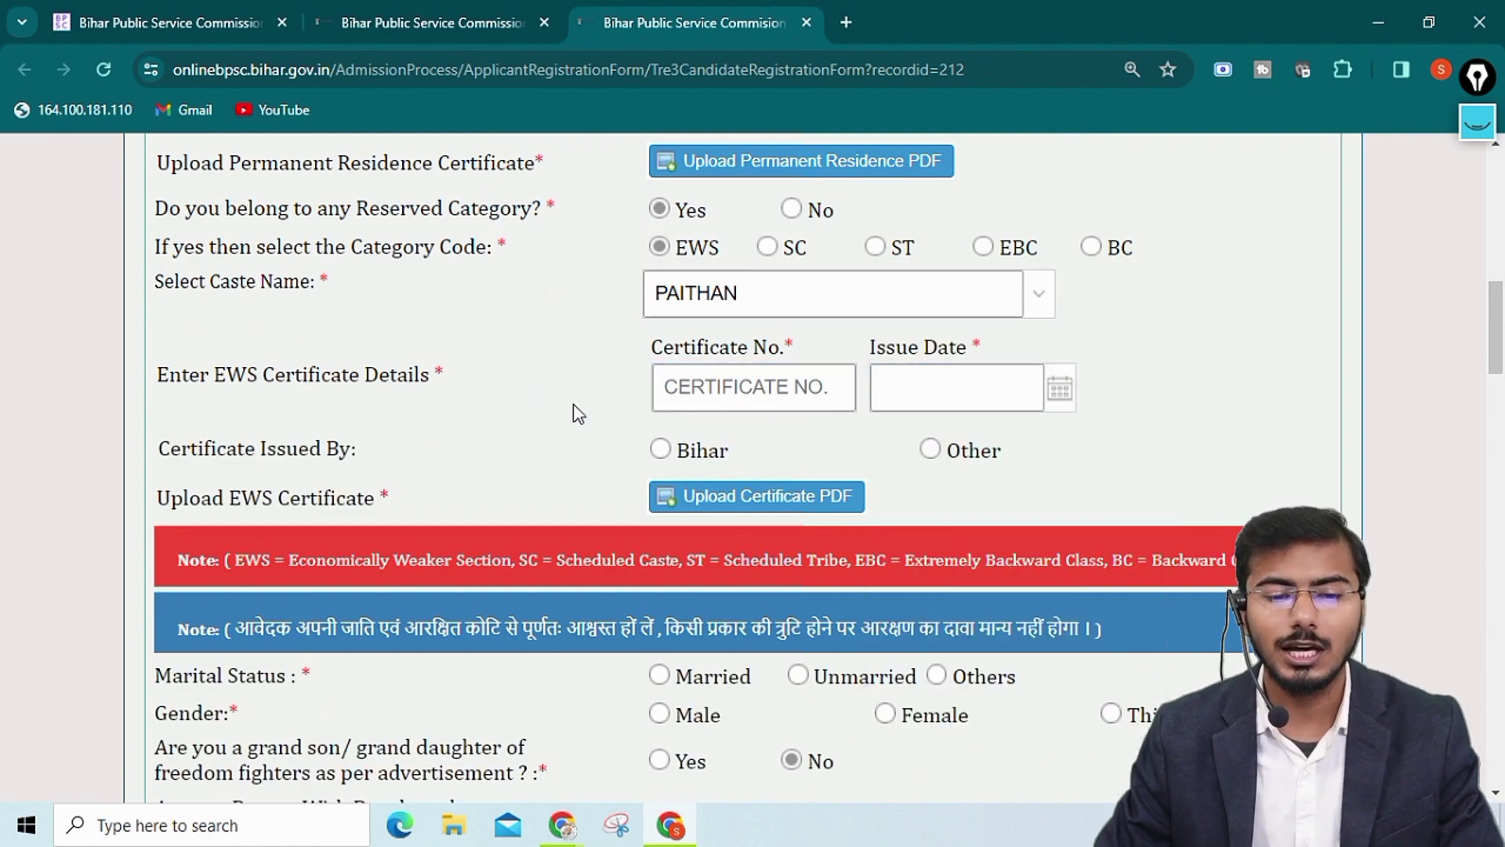
Switch the category code to ST
scroll(439, 454, down, 2)
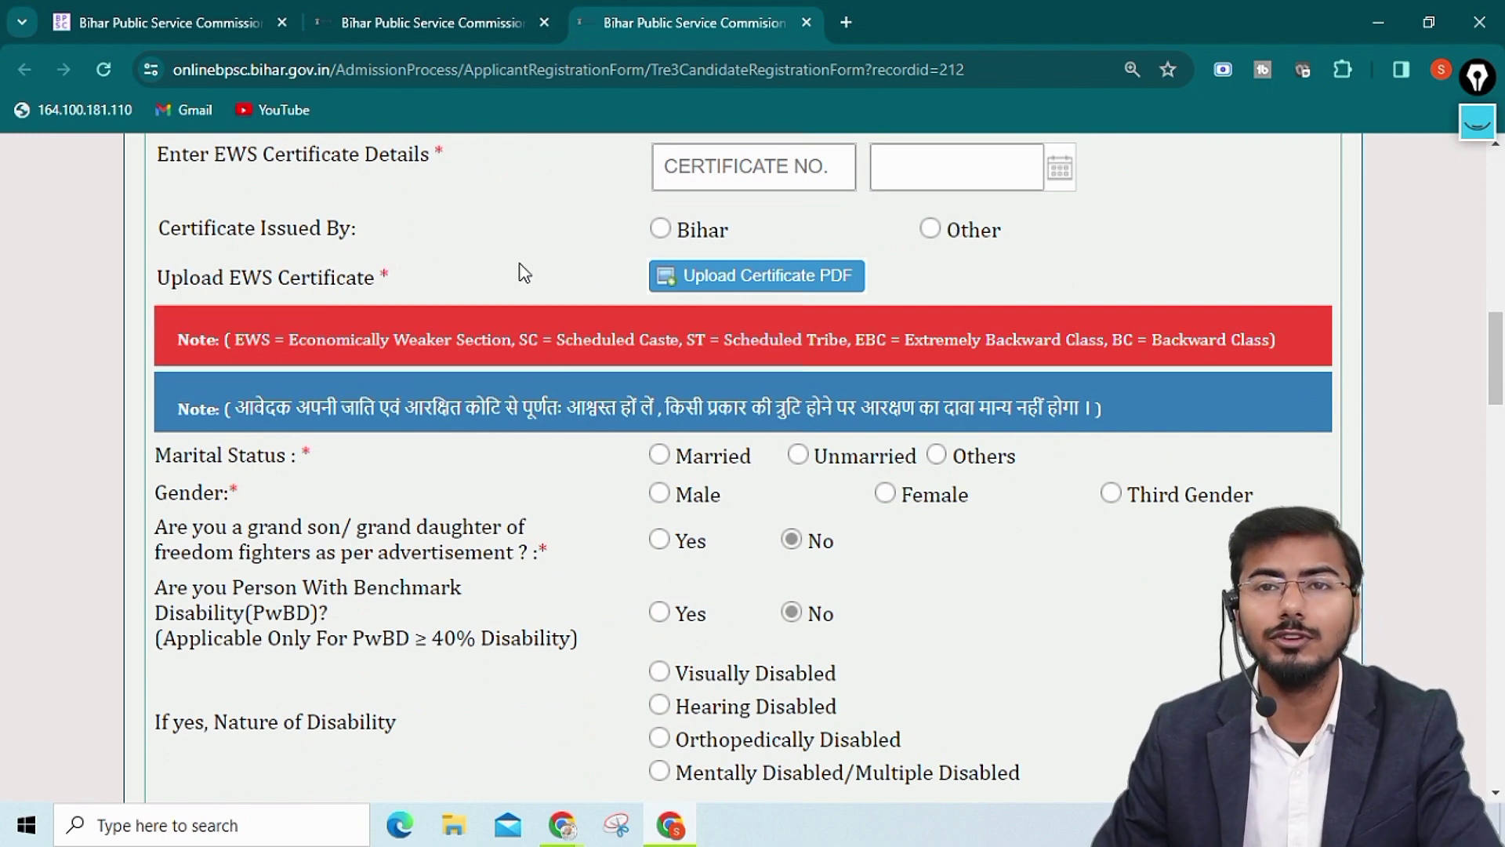
scroll(531, 290, up, 2)
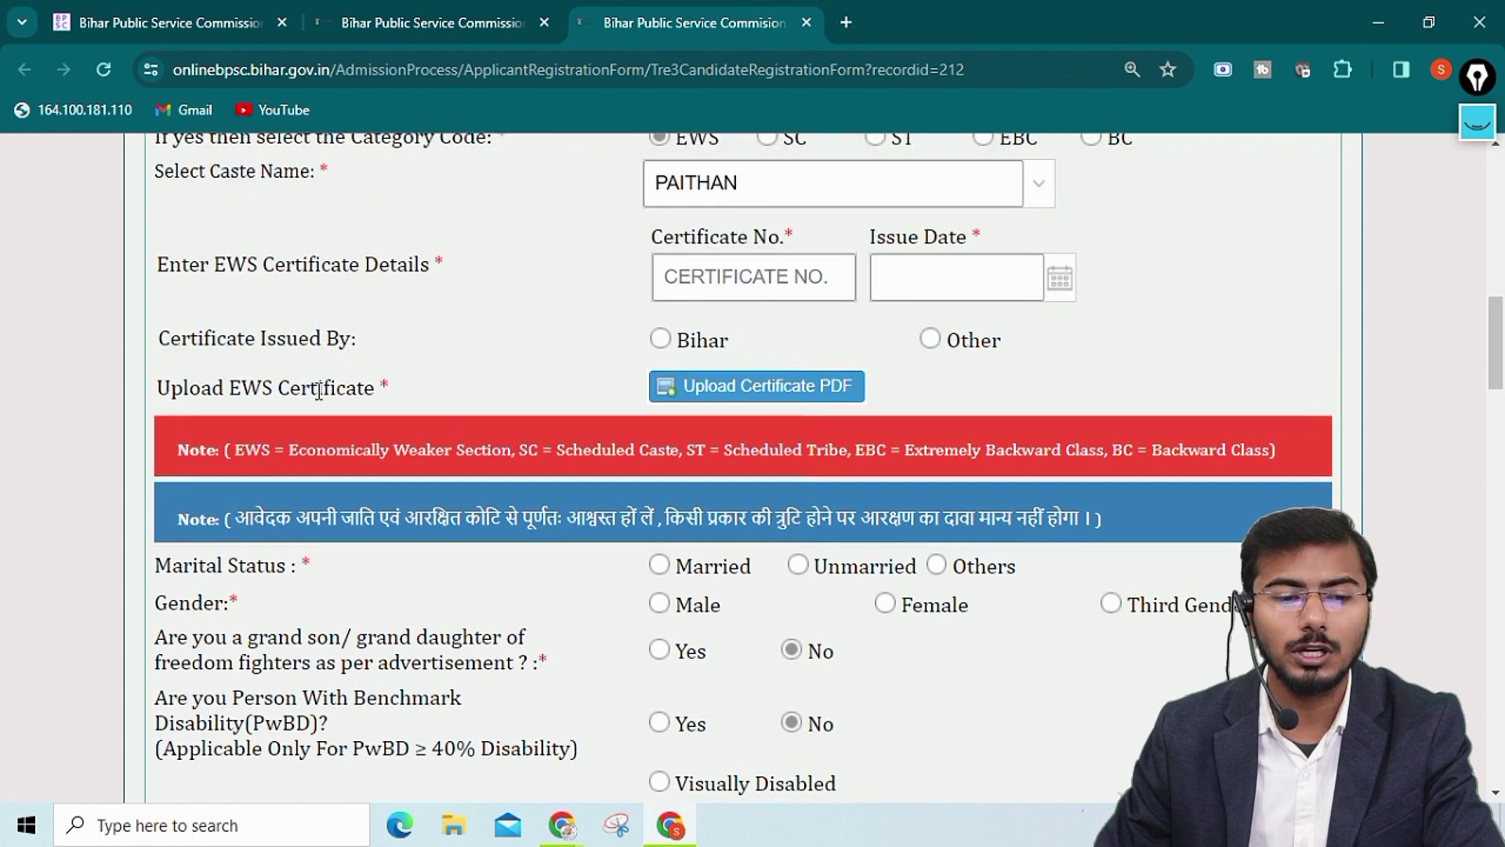
scroll(699, 309, up, 2)
click(876, 248)
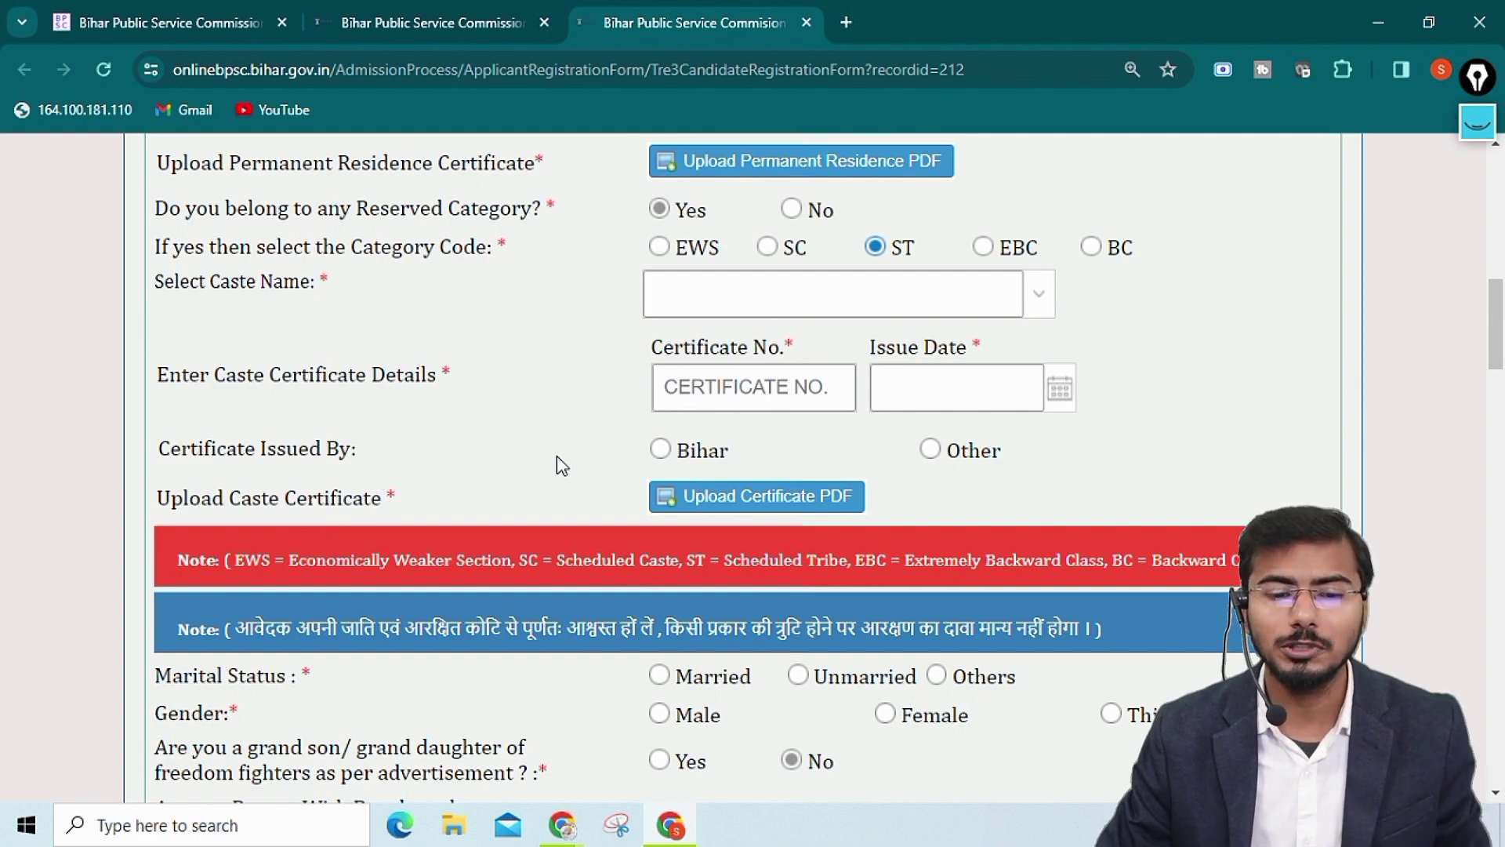
scroll(562, 465, down, 1)
scroll(561, 450, up, 3)
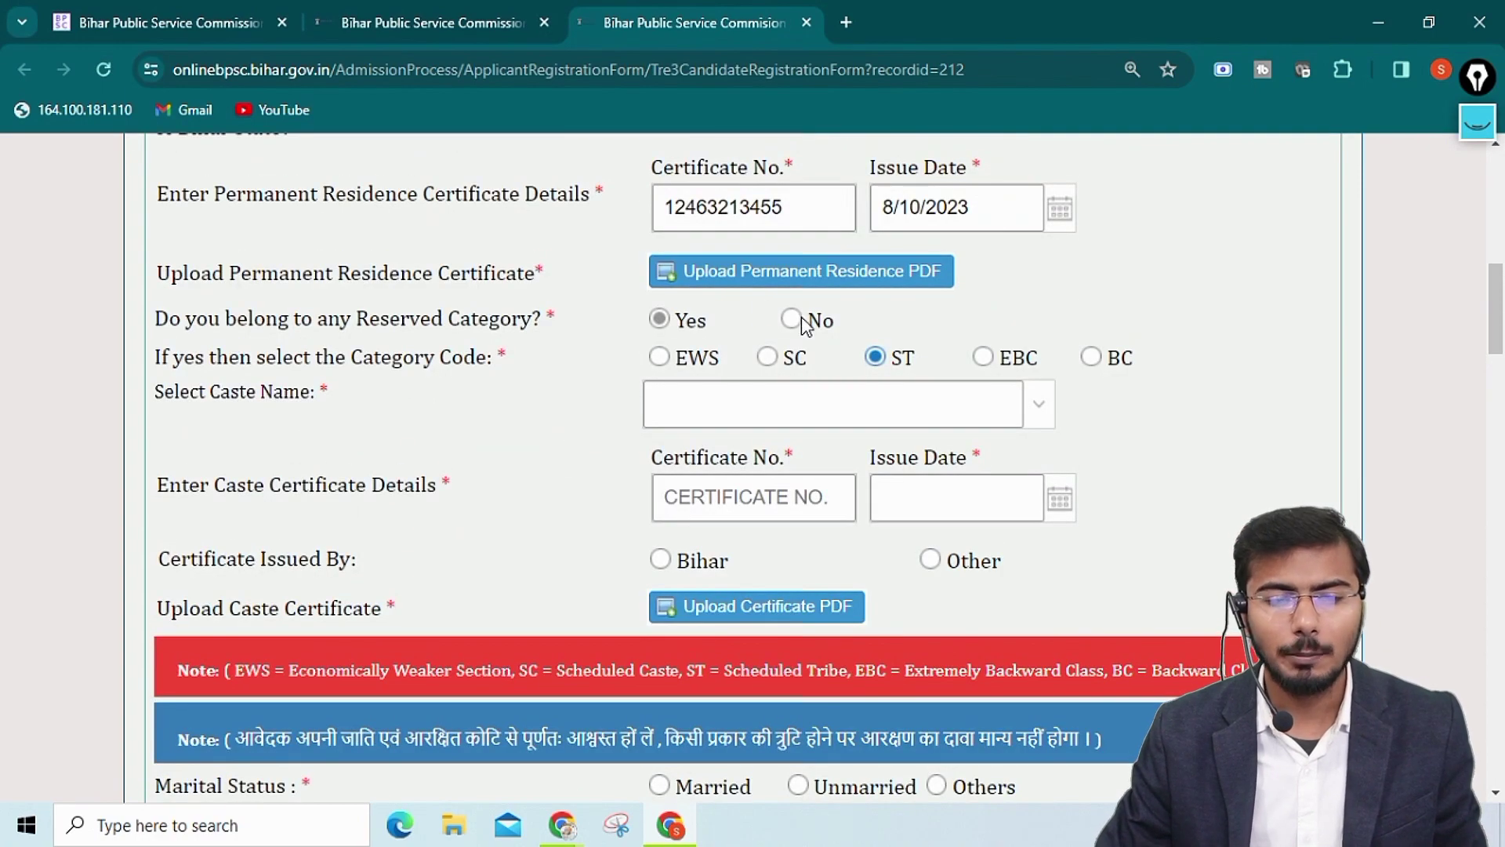
Set marital status to Unmarried and gender to Male, with freedom-fighter and PwBD answered No
scroll(803, 327, up, 3)
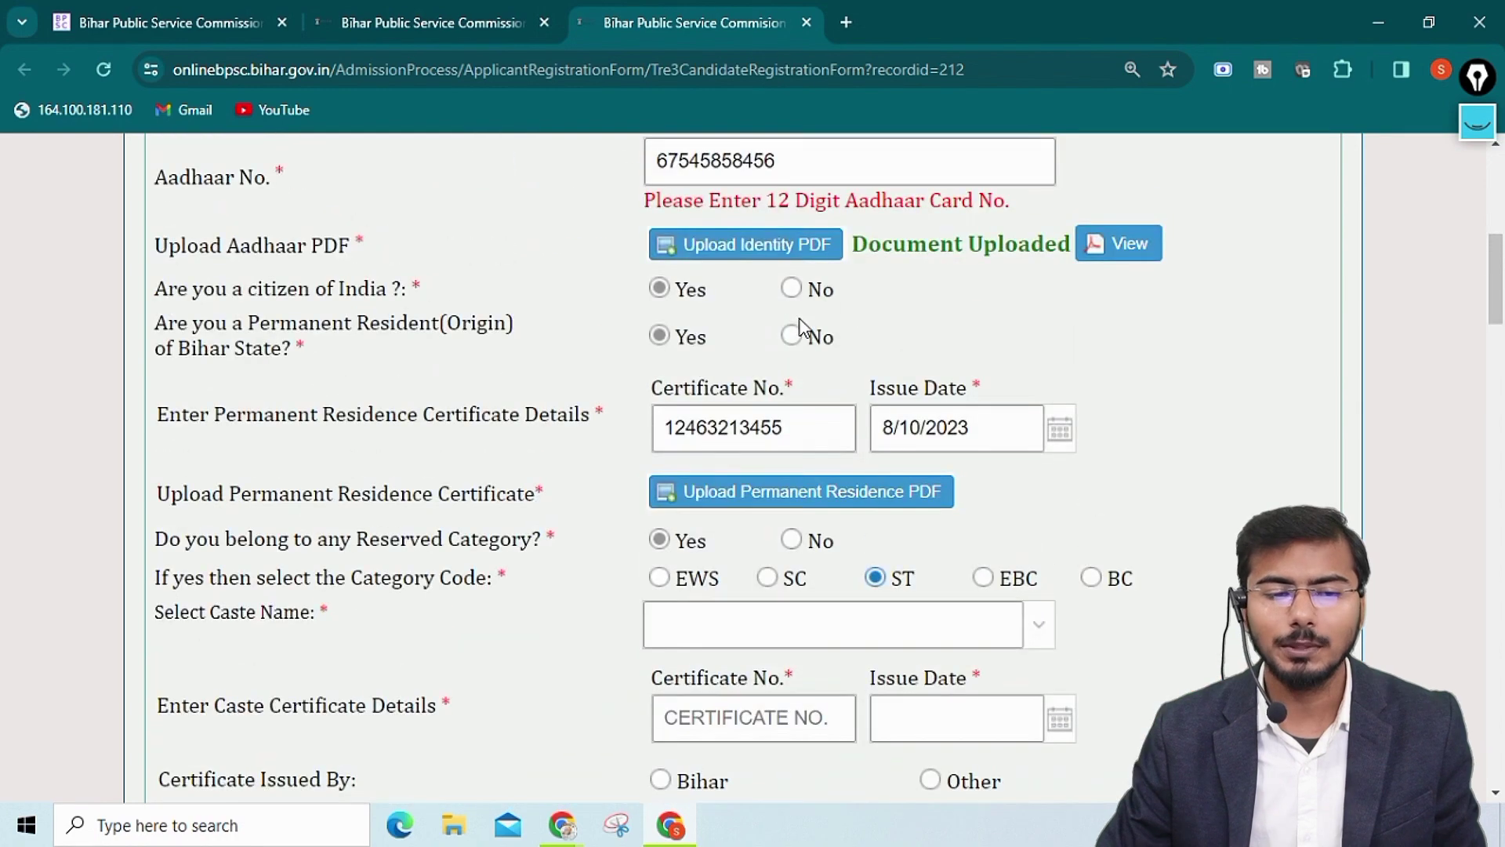
click(800, 334)
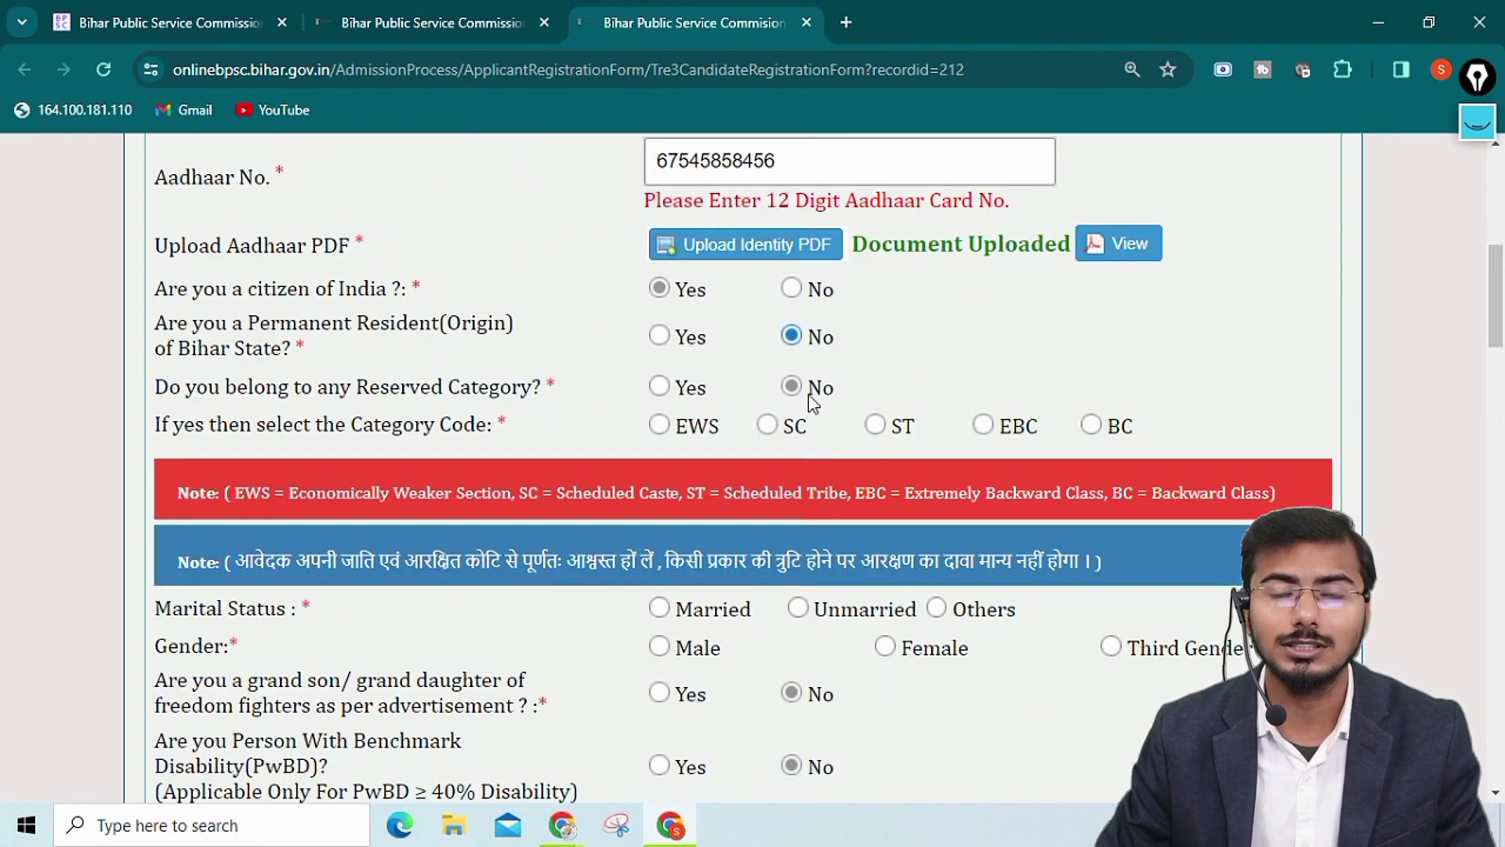
scroll(808, 394, down, 4)
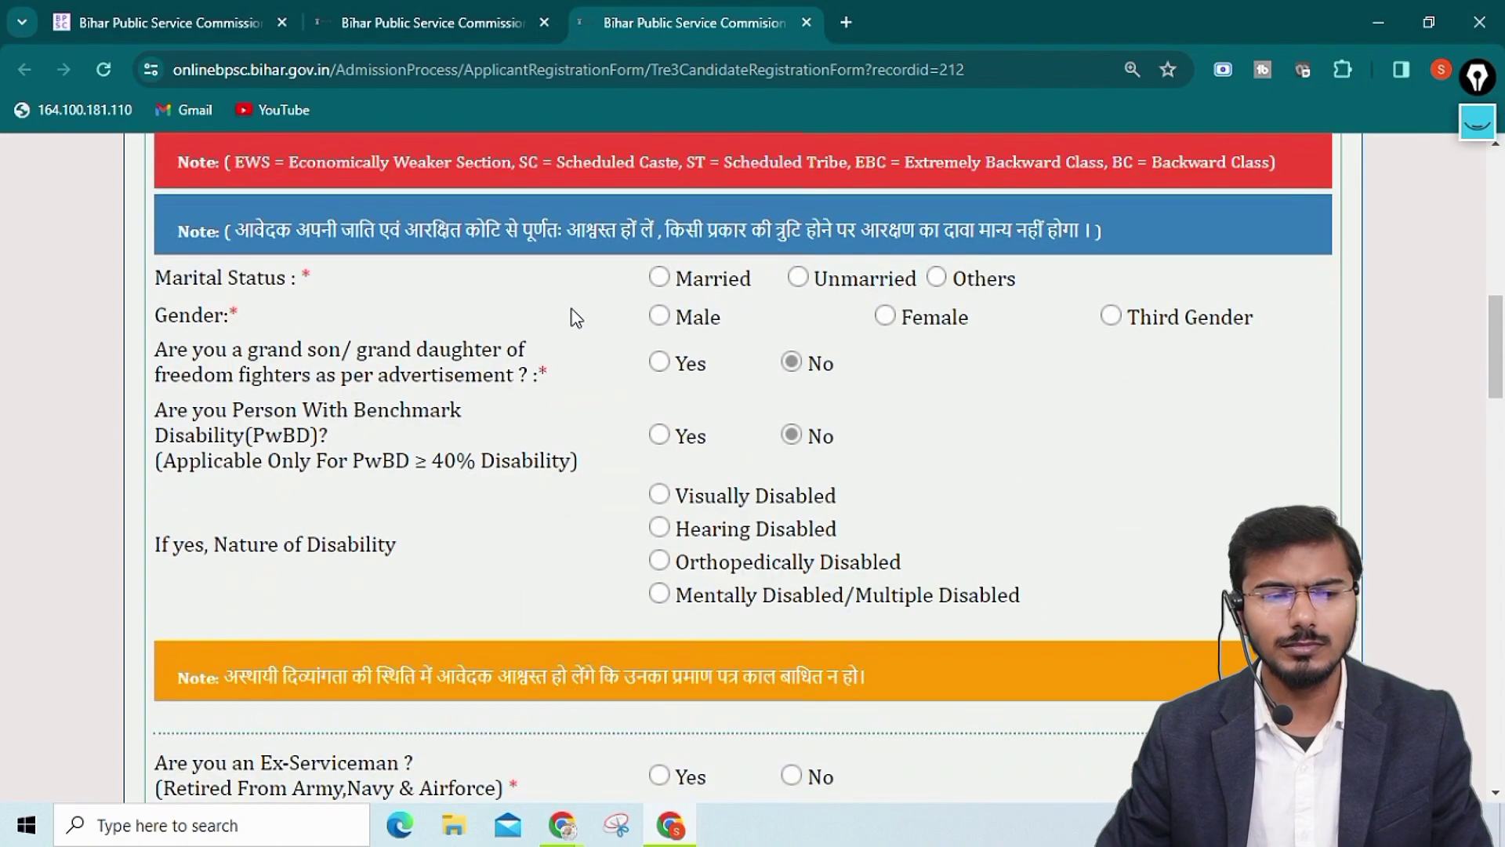
click(798, 278)
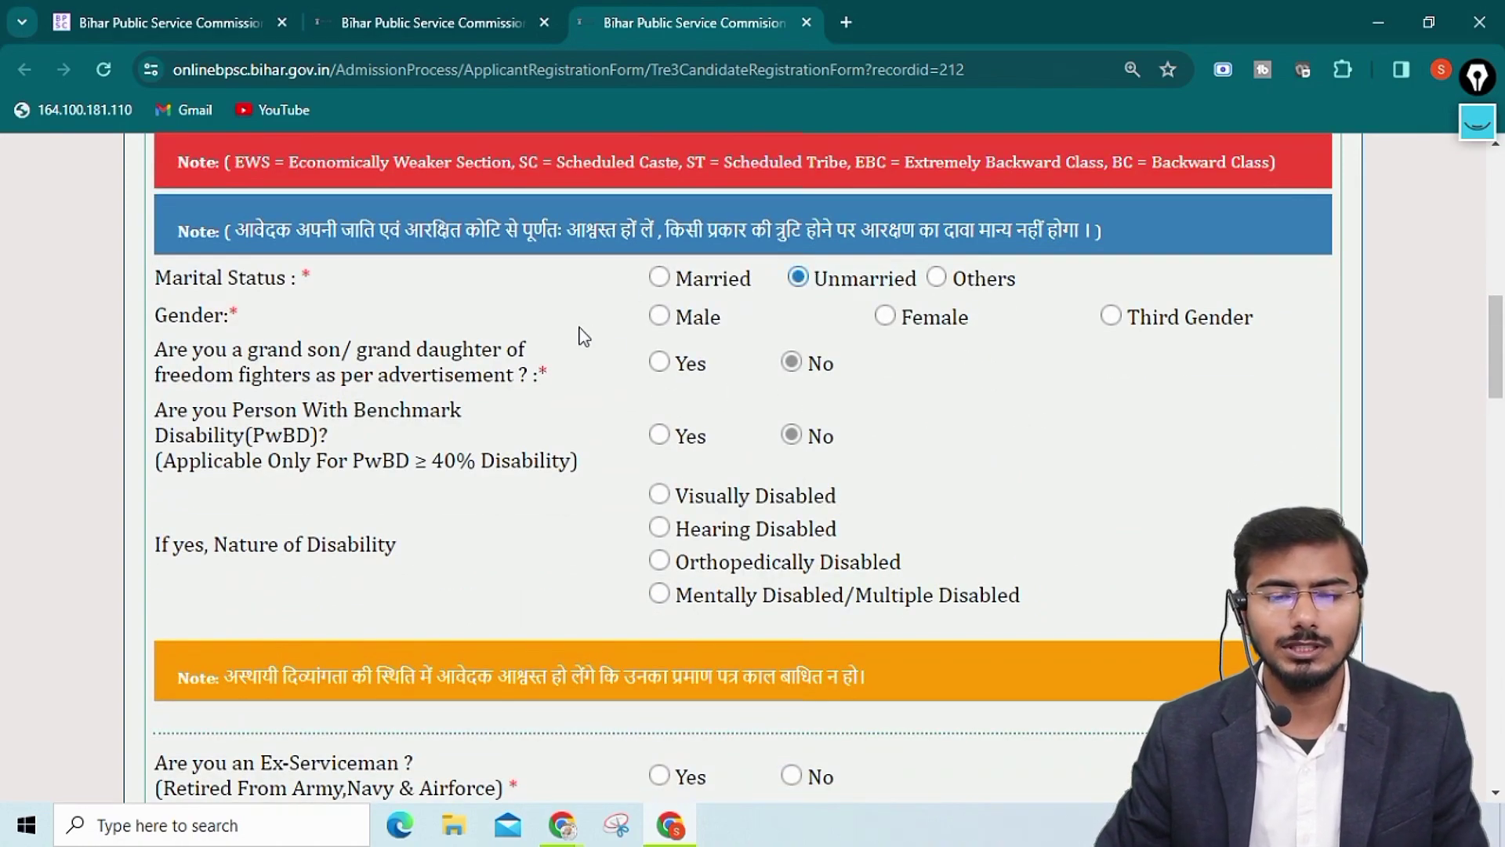
click(893, 318)
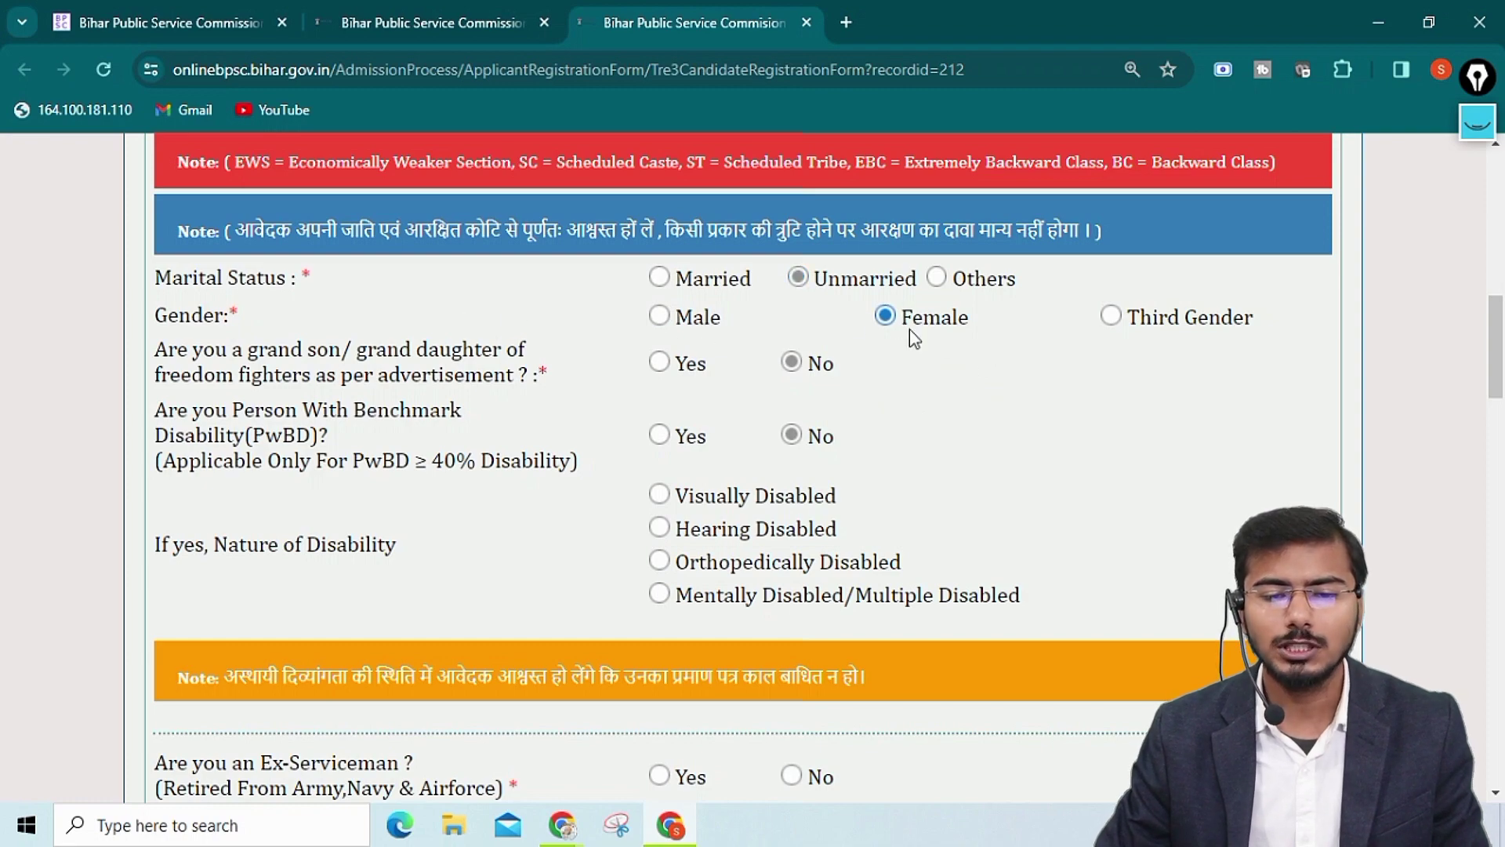
click(663, 317)
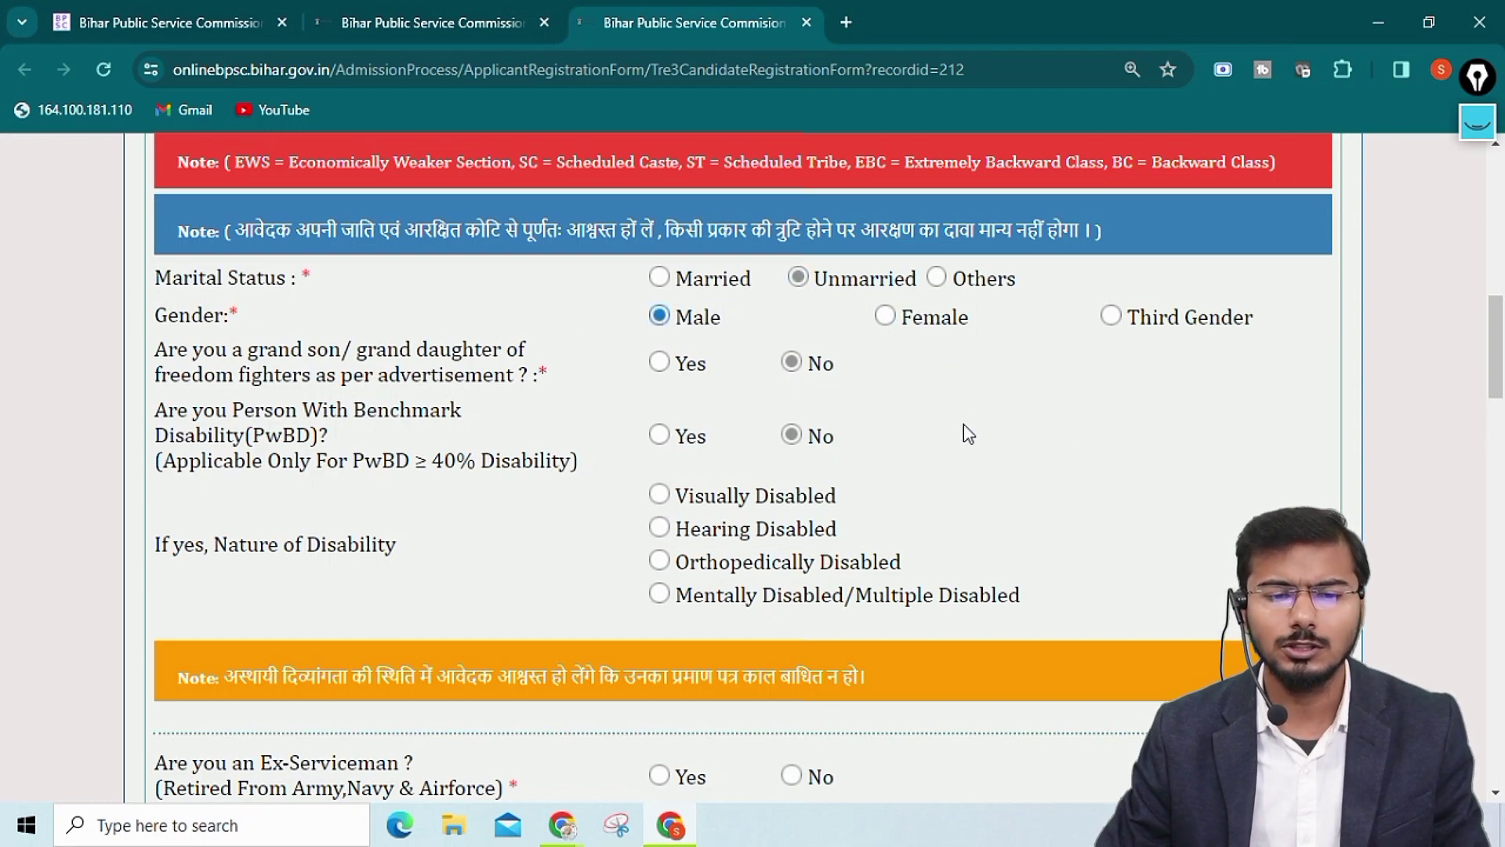
scroll(929, 406, down, 1)
scroll(928, 407, up, 1)
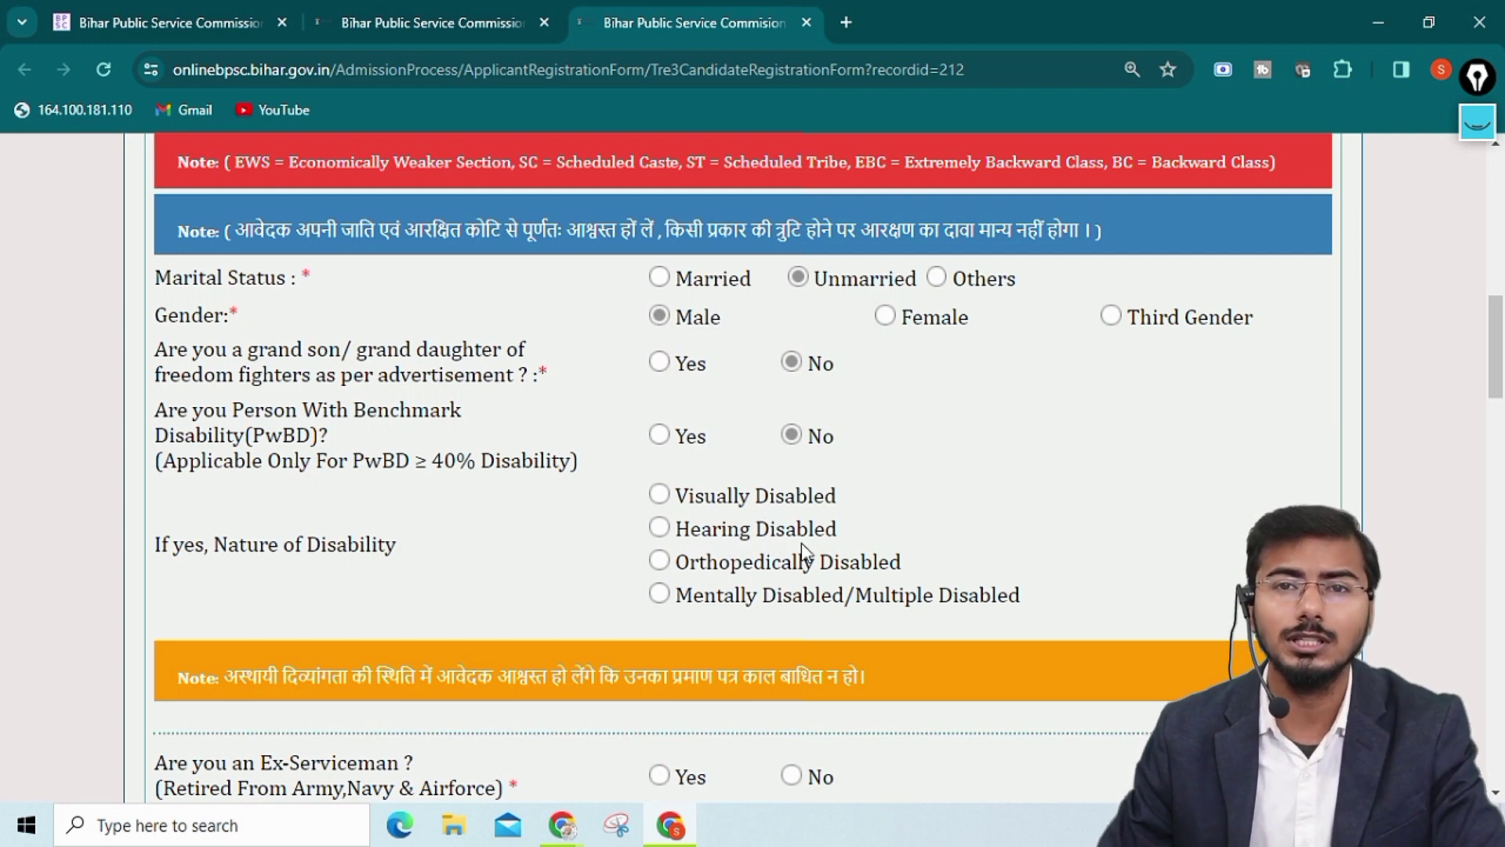
scroll(803, 549, down, 1)
scroll(801, 545, down, 5)
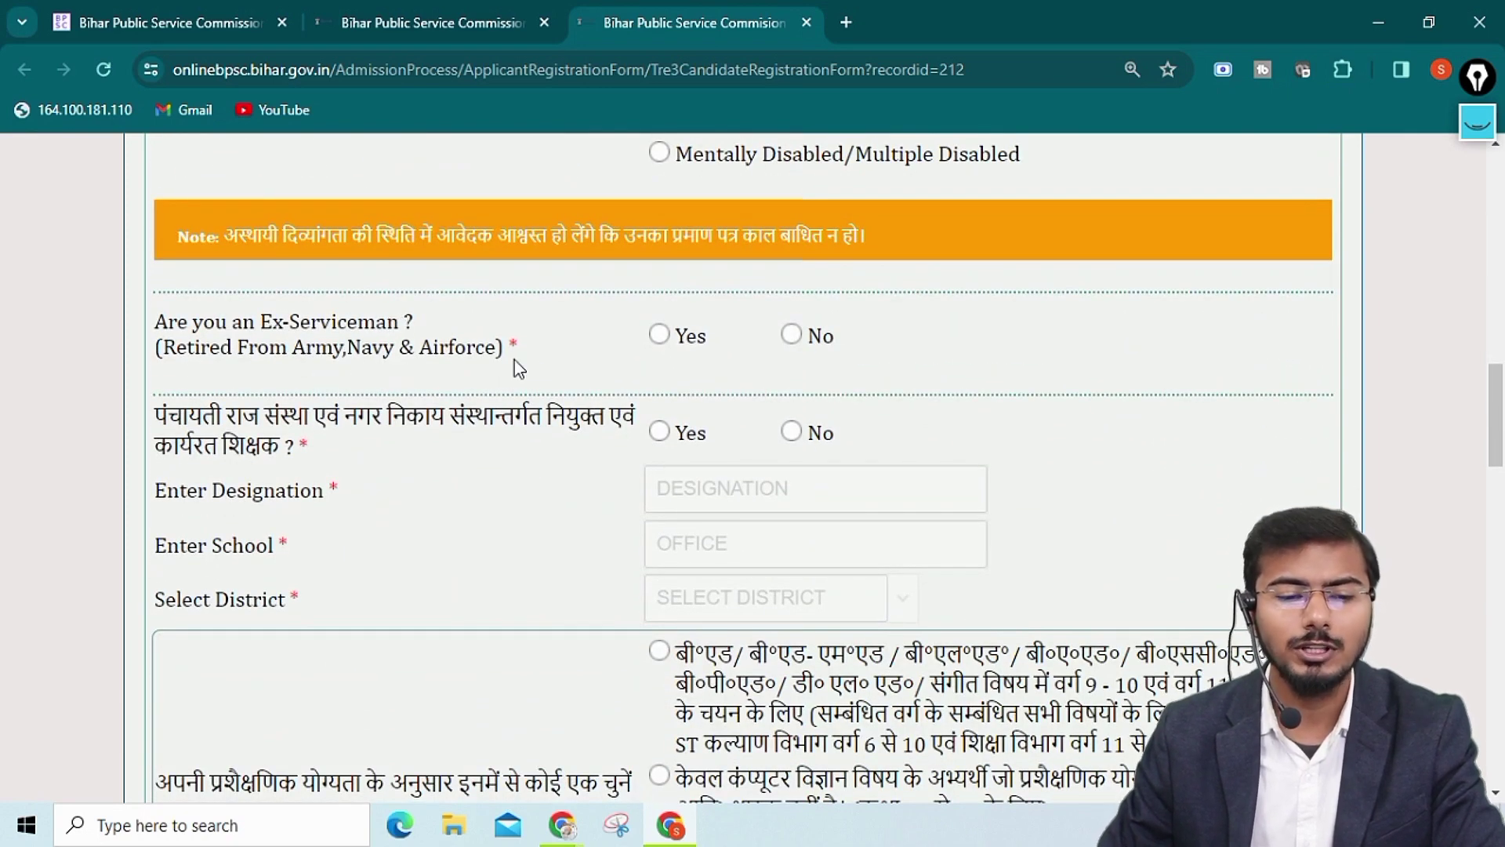
Answer No to the Ex-Serviceman and Panchayati teacher questions
click(793, 336)
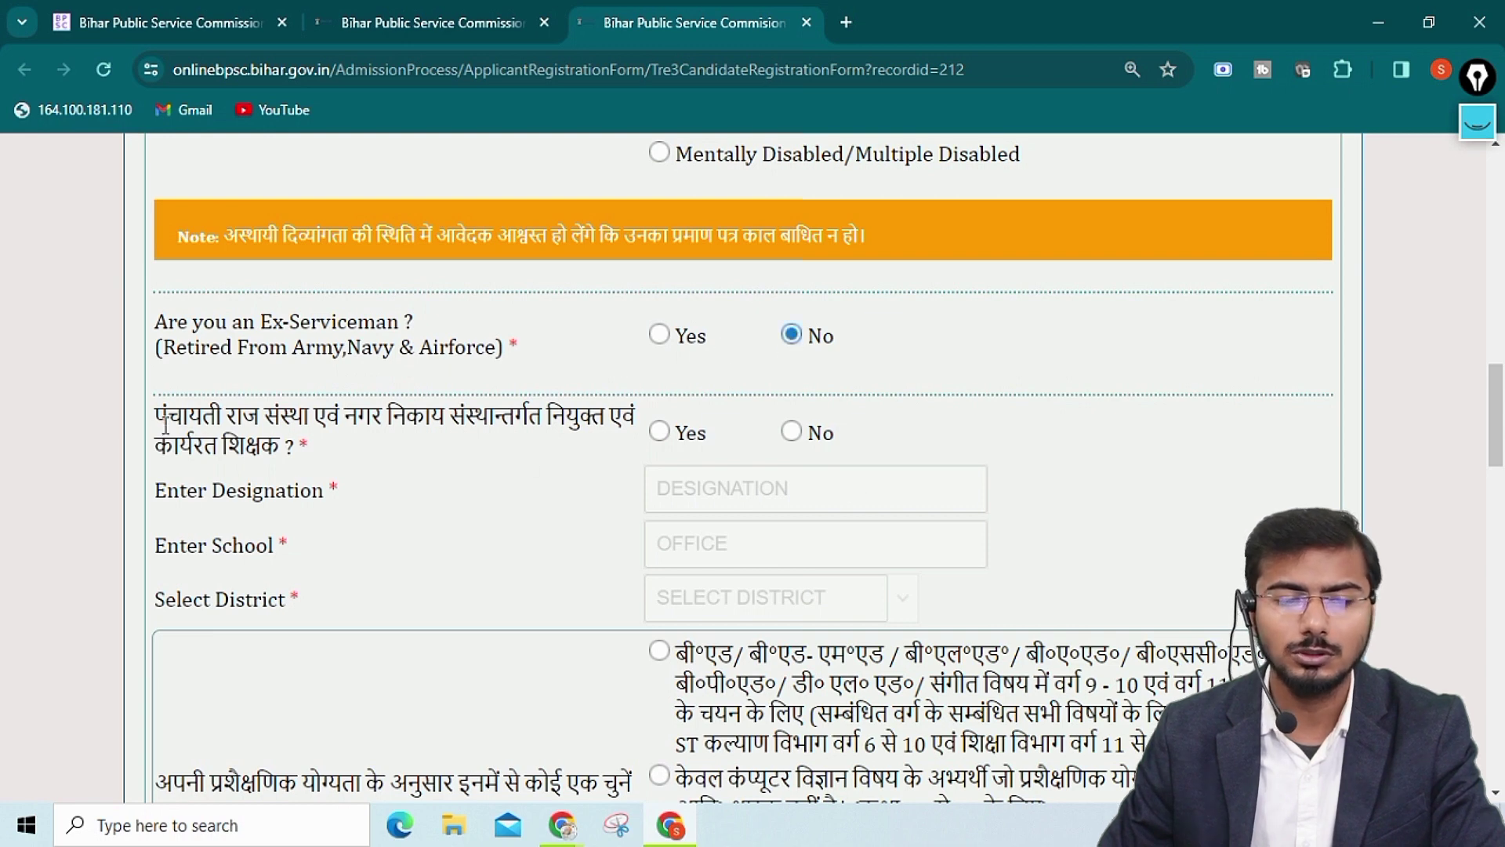
drag(160, 418, 536, 416)
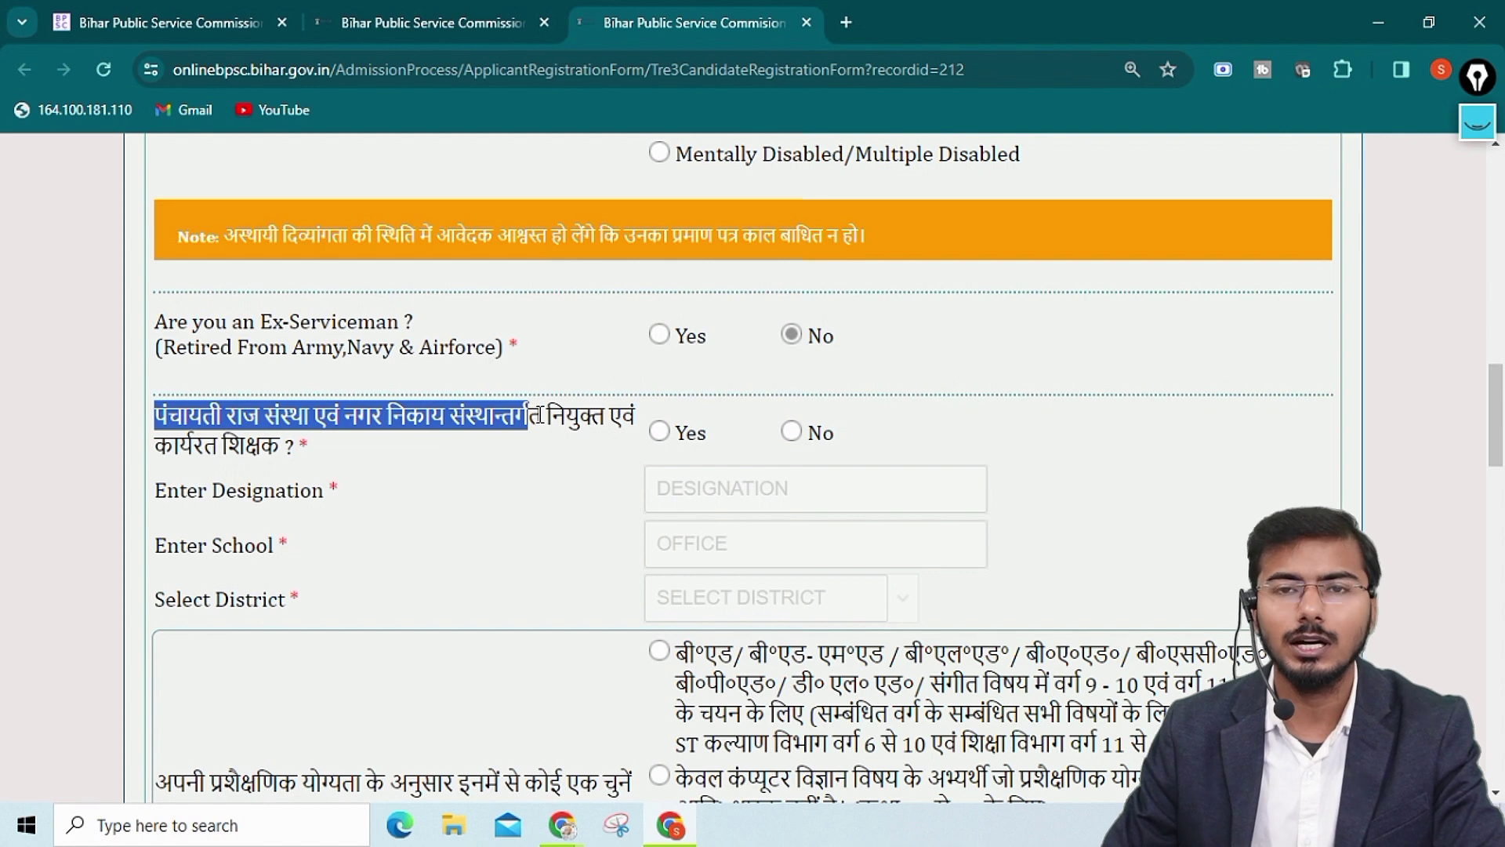
click(425, 443)
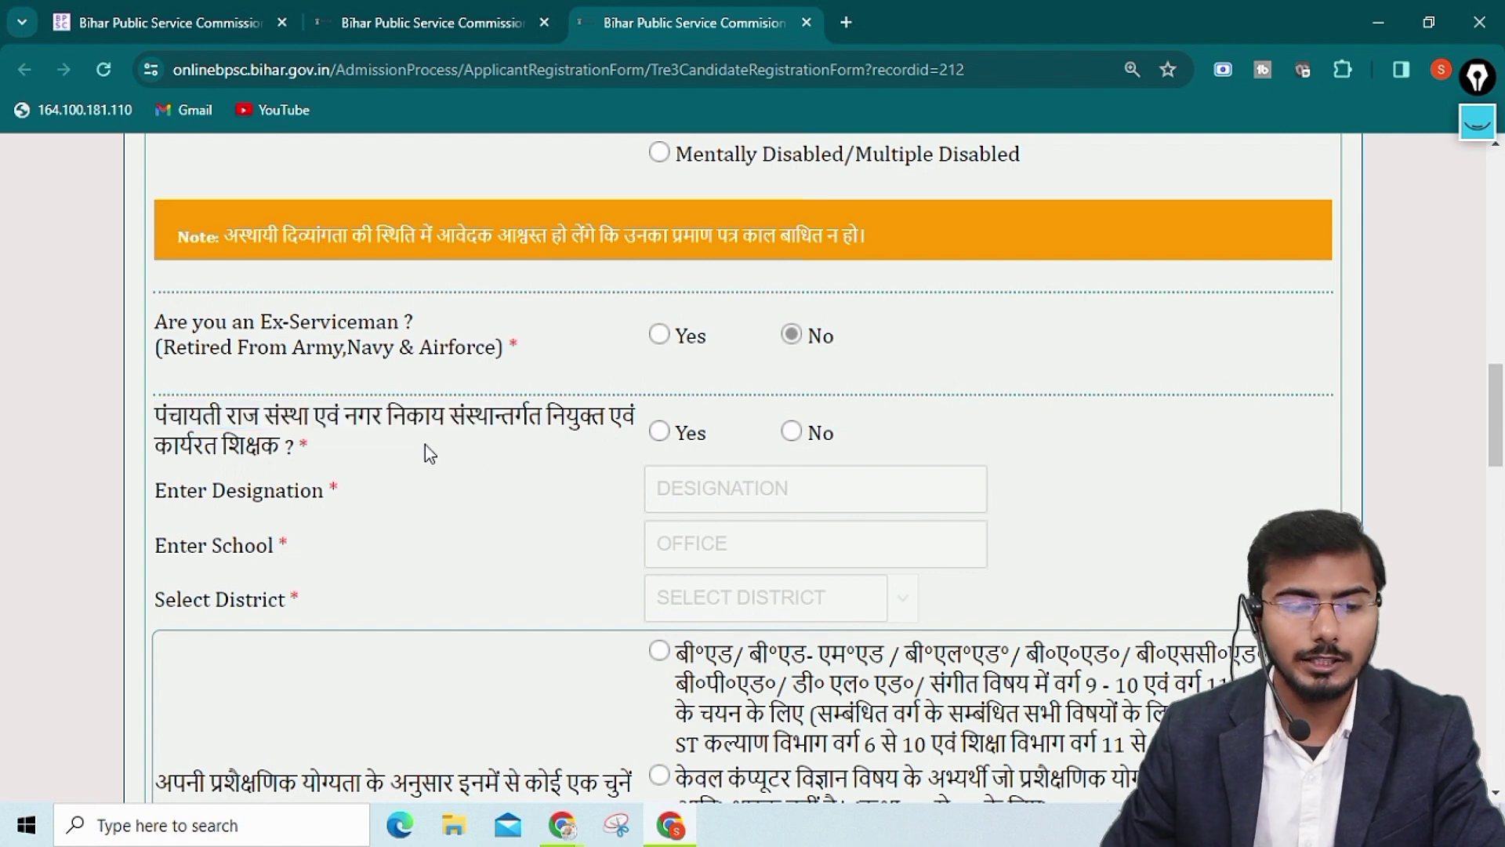
click(815, 447)
scroll(815, 528, down, 4)
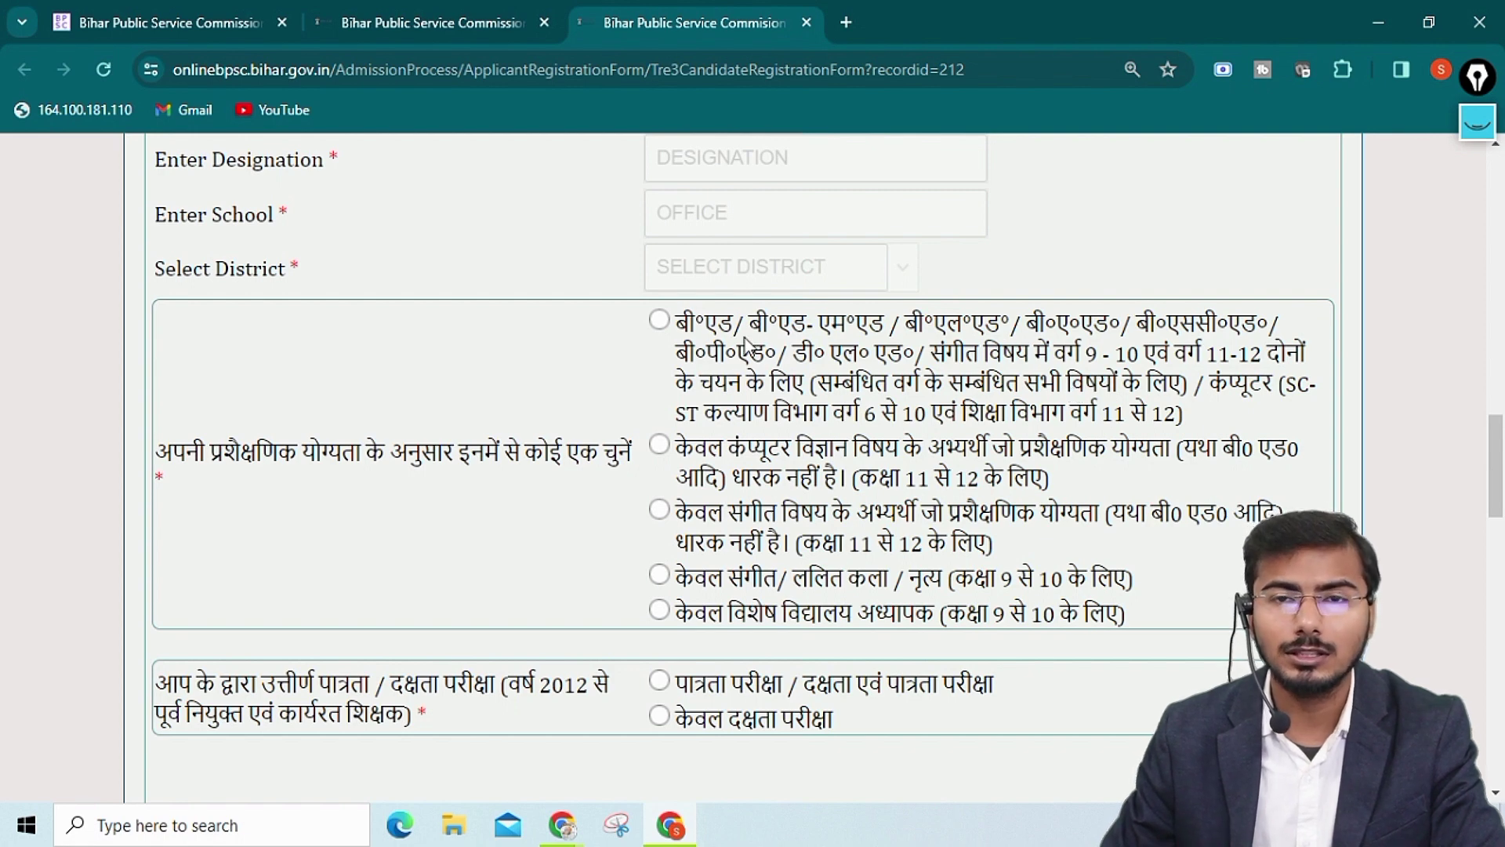
Compare the qualification options and settle on the B.Ed training option
click(659, 320)
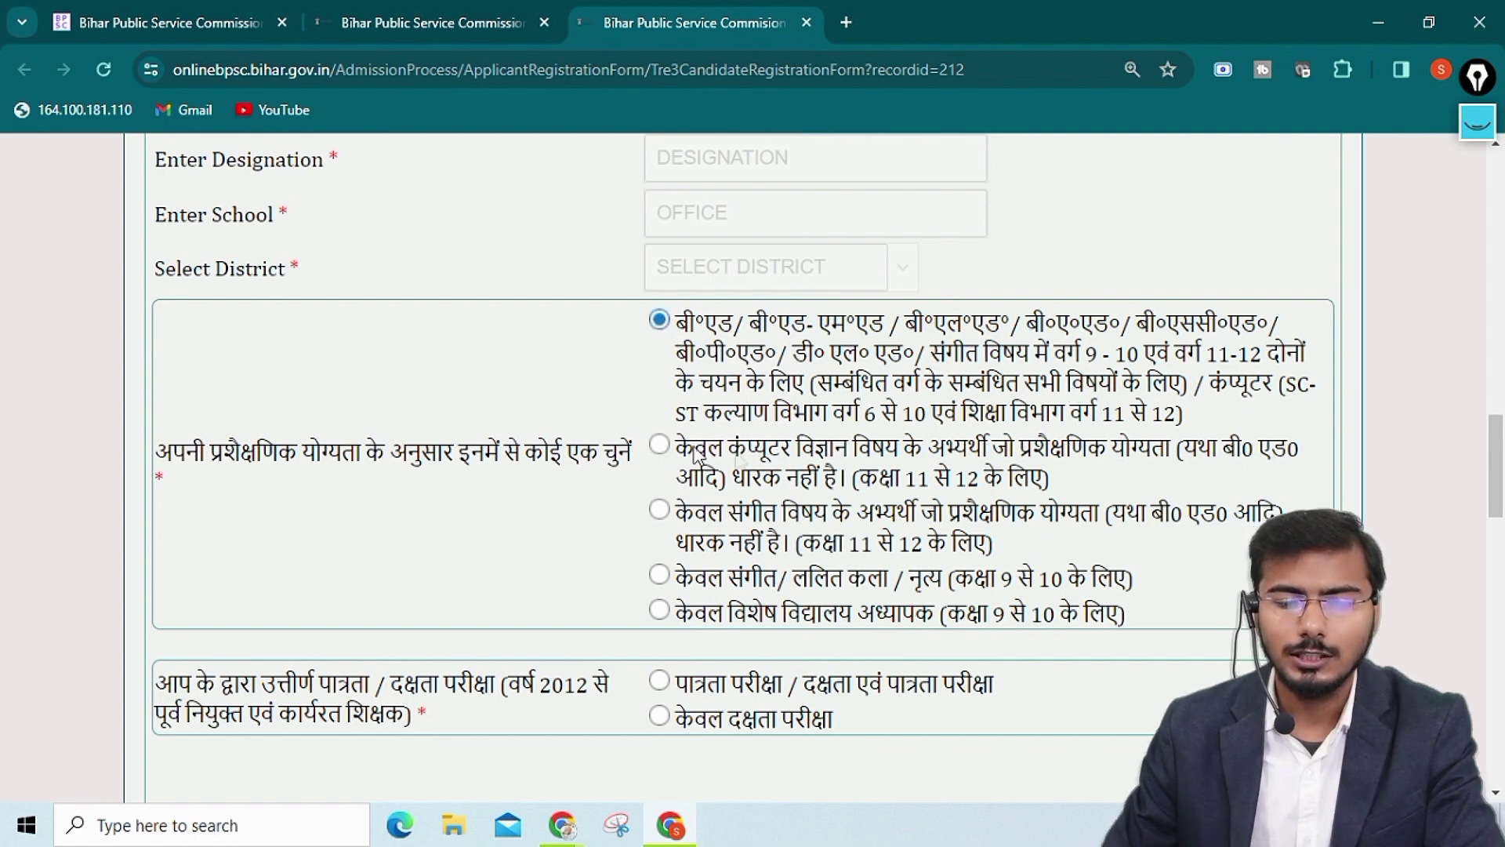
click(658, 510)
click(659, 444)
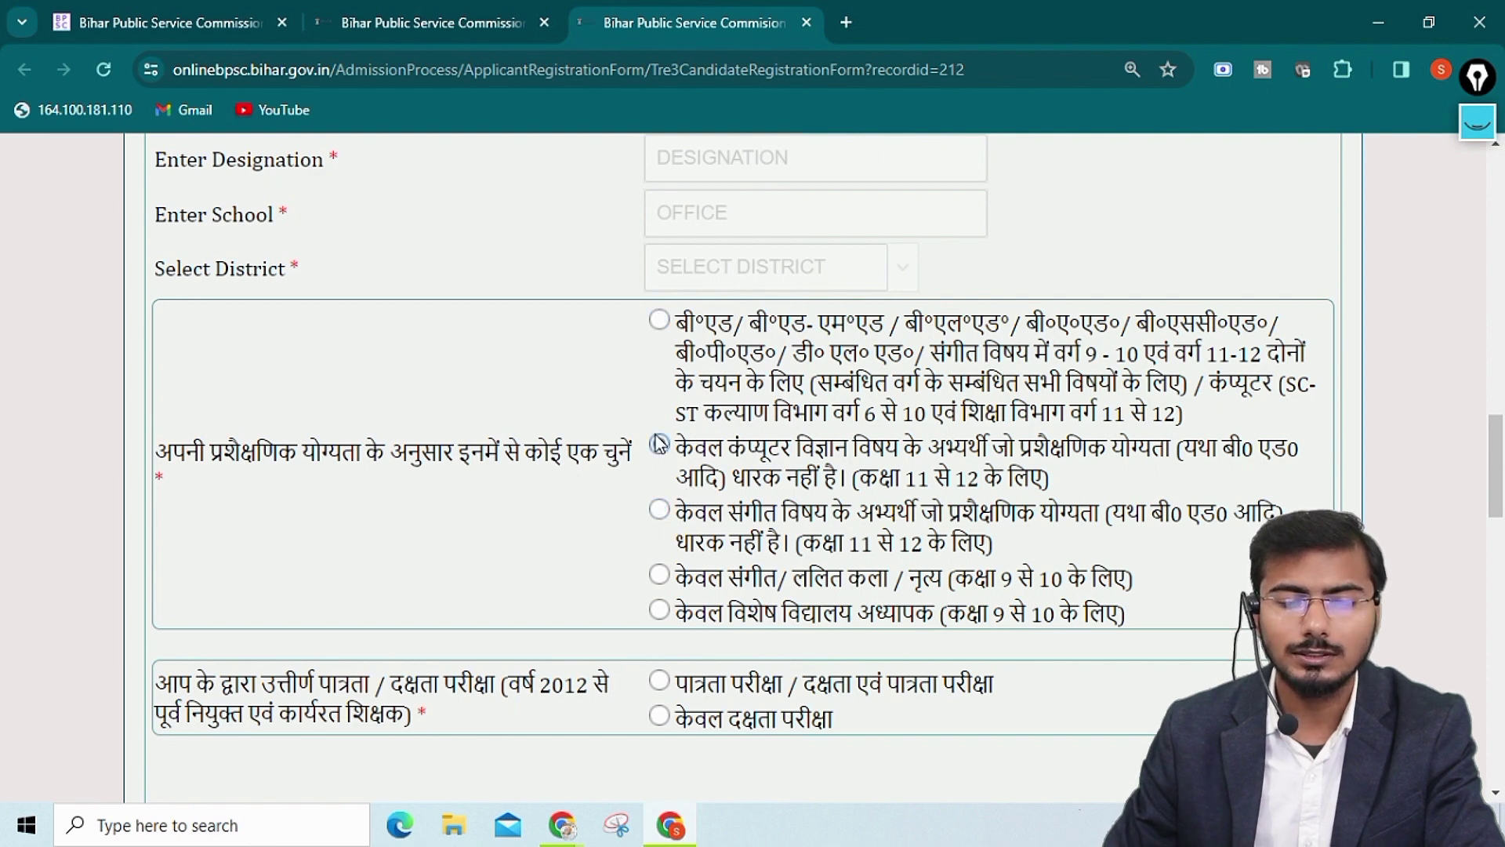
click(658, 575)
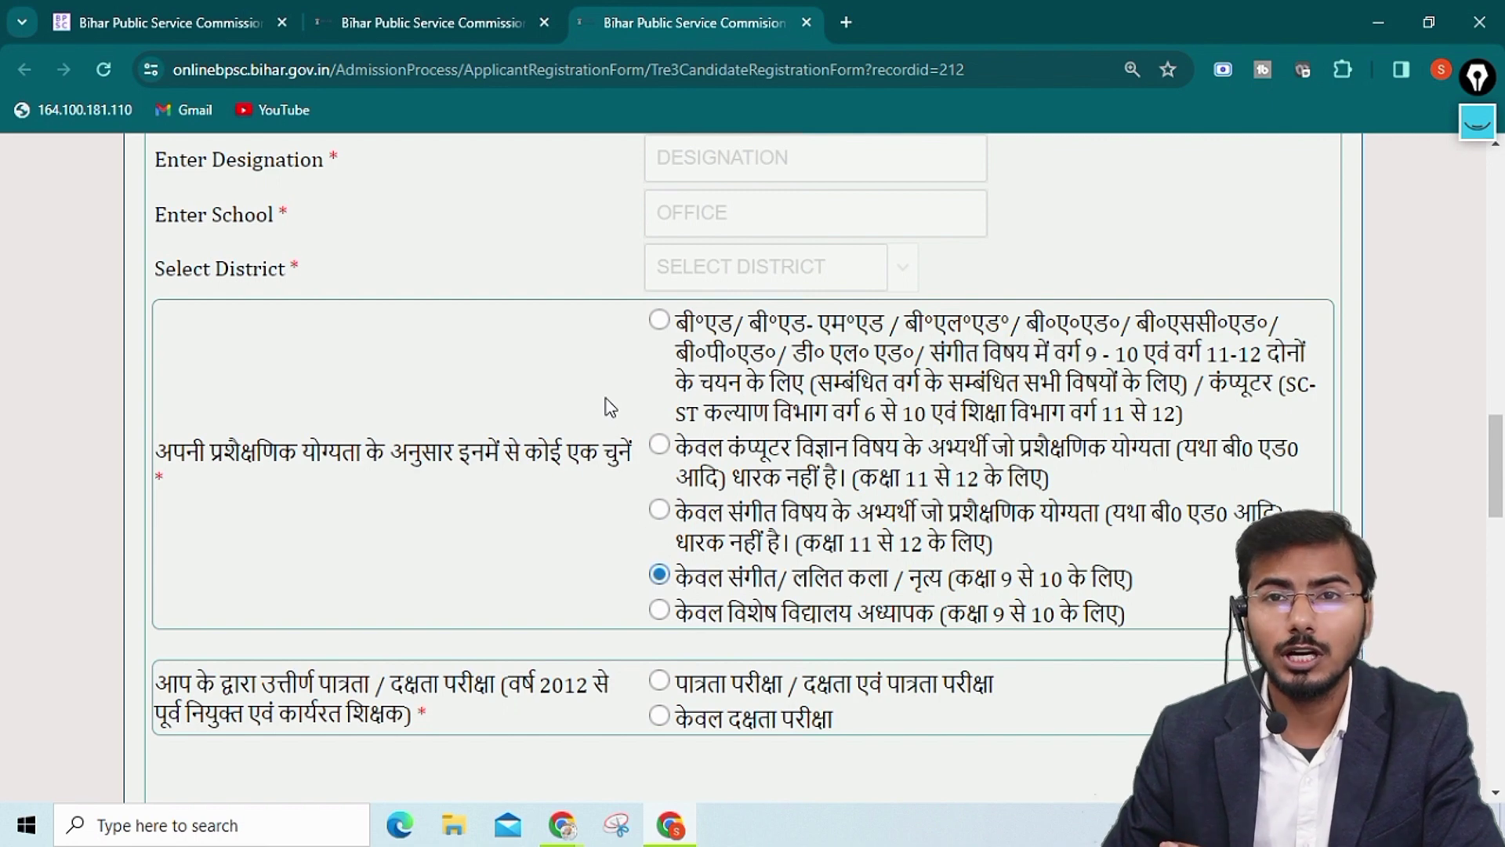
click(665, 611)
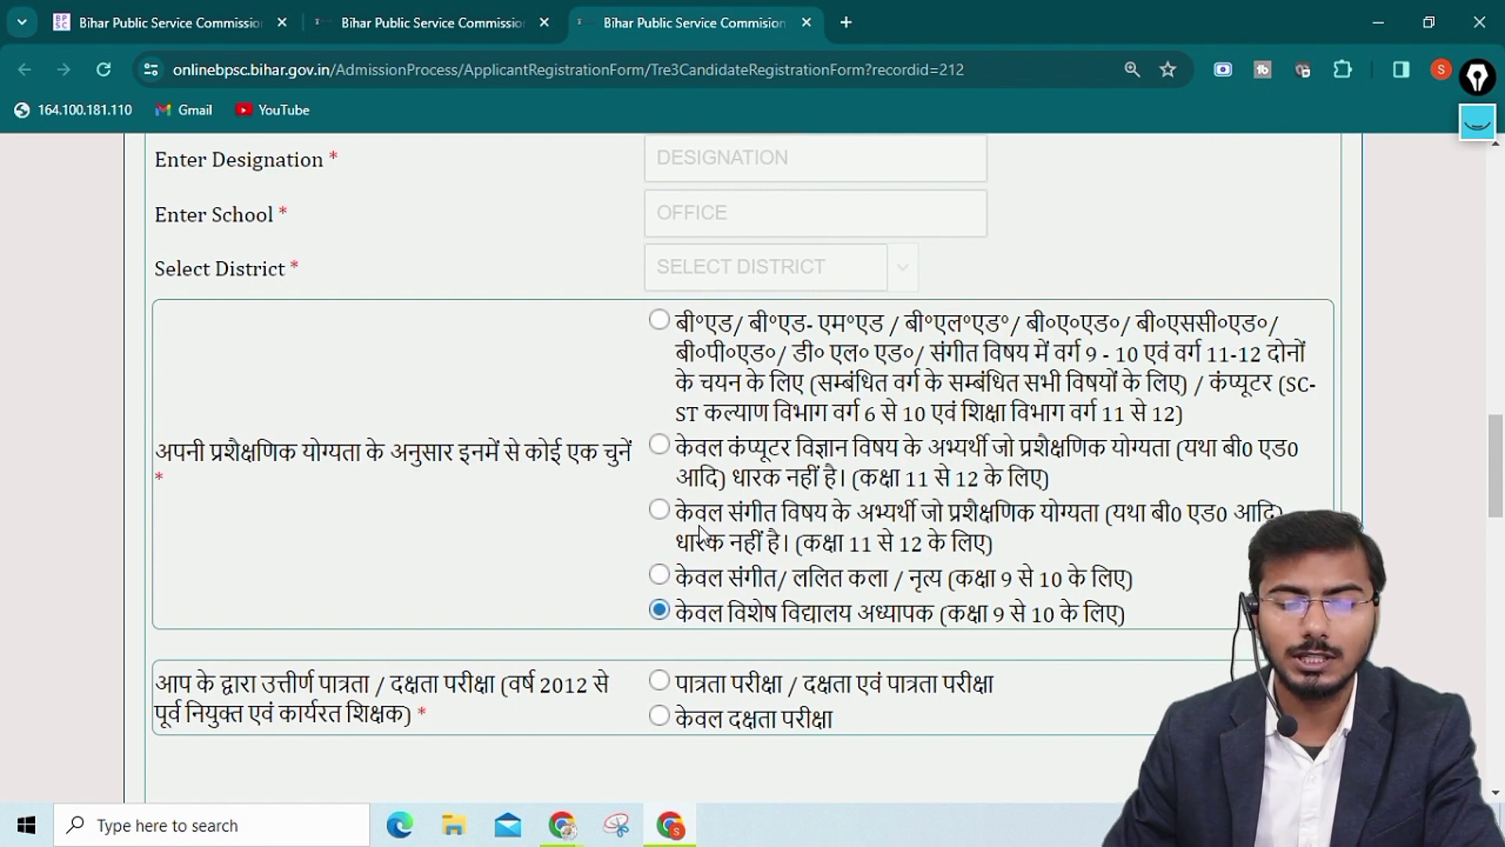
click(665, 320)
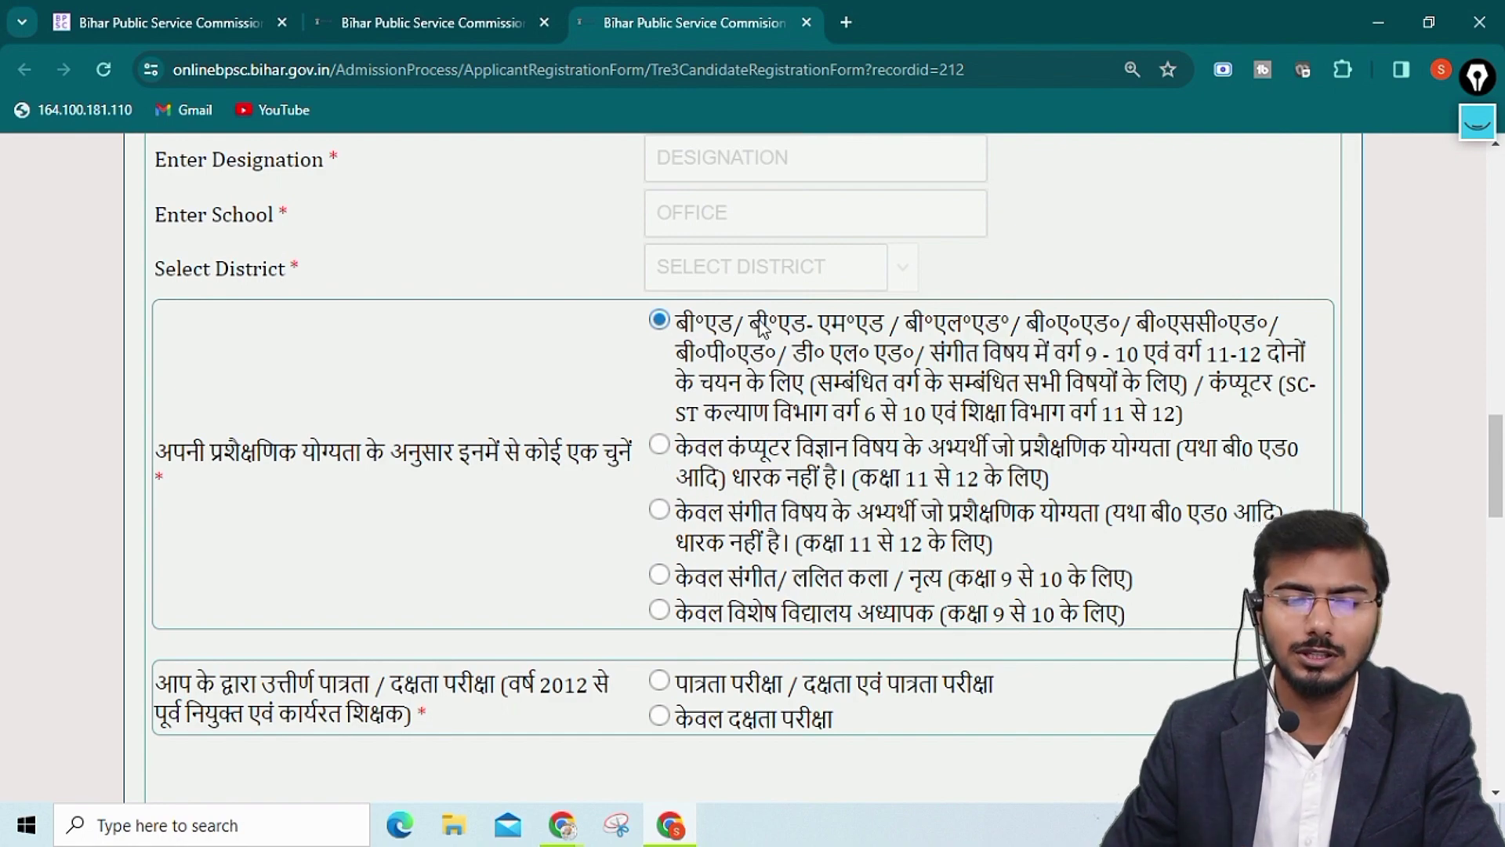
scroll(1090, 539, down, 4)
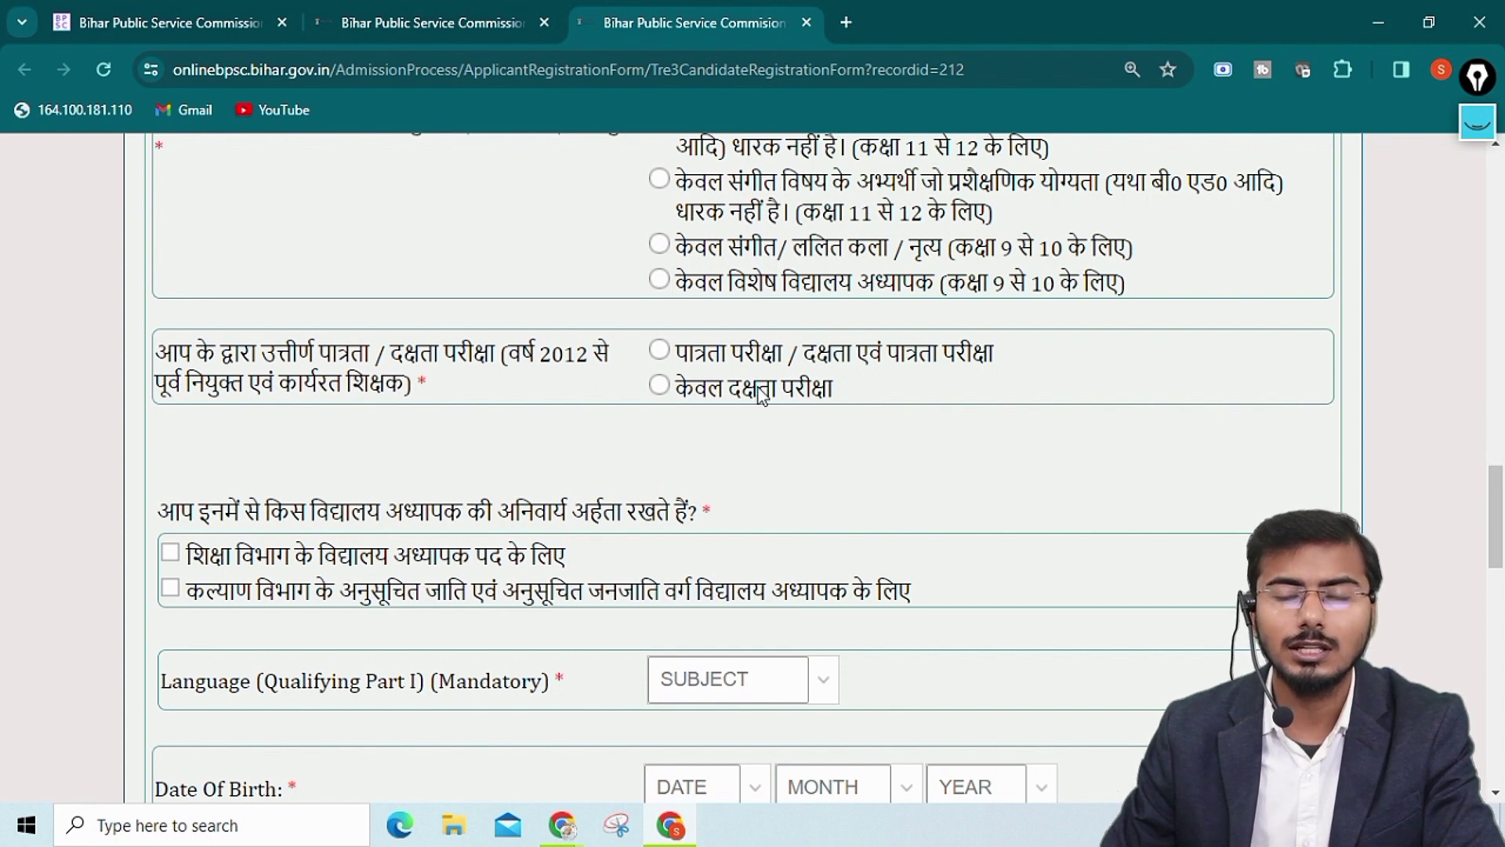
Answer the passed-exam question पात्रता परीक्षा / दक्षता एवं पात्रता परीक्षा after केवल दक्षता परीक्षा is rejected
click(674, 388)
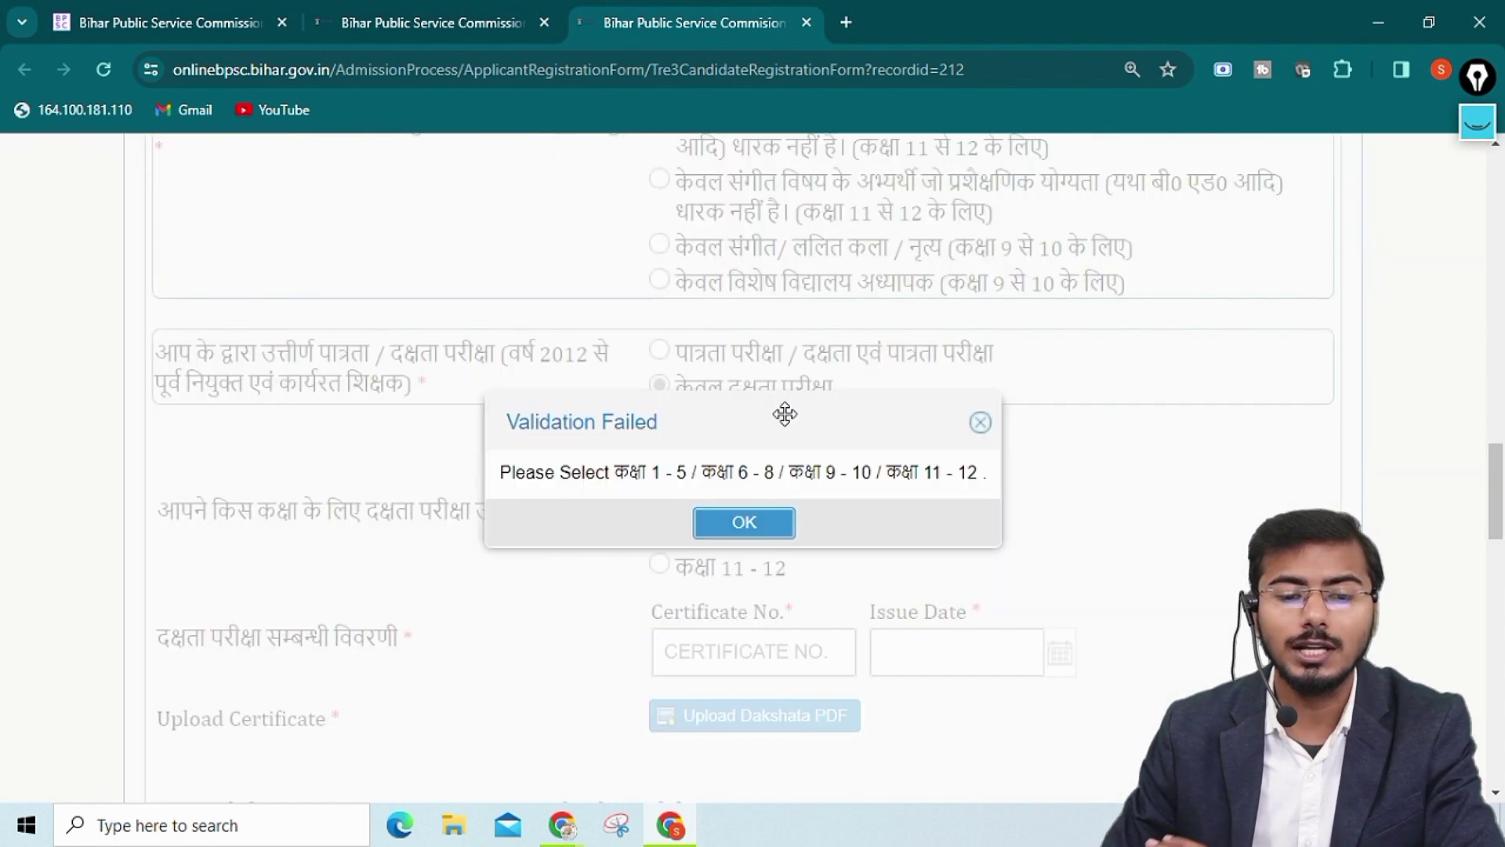
click(768, 522)
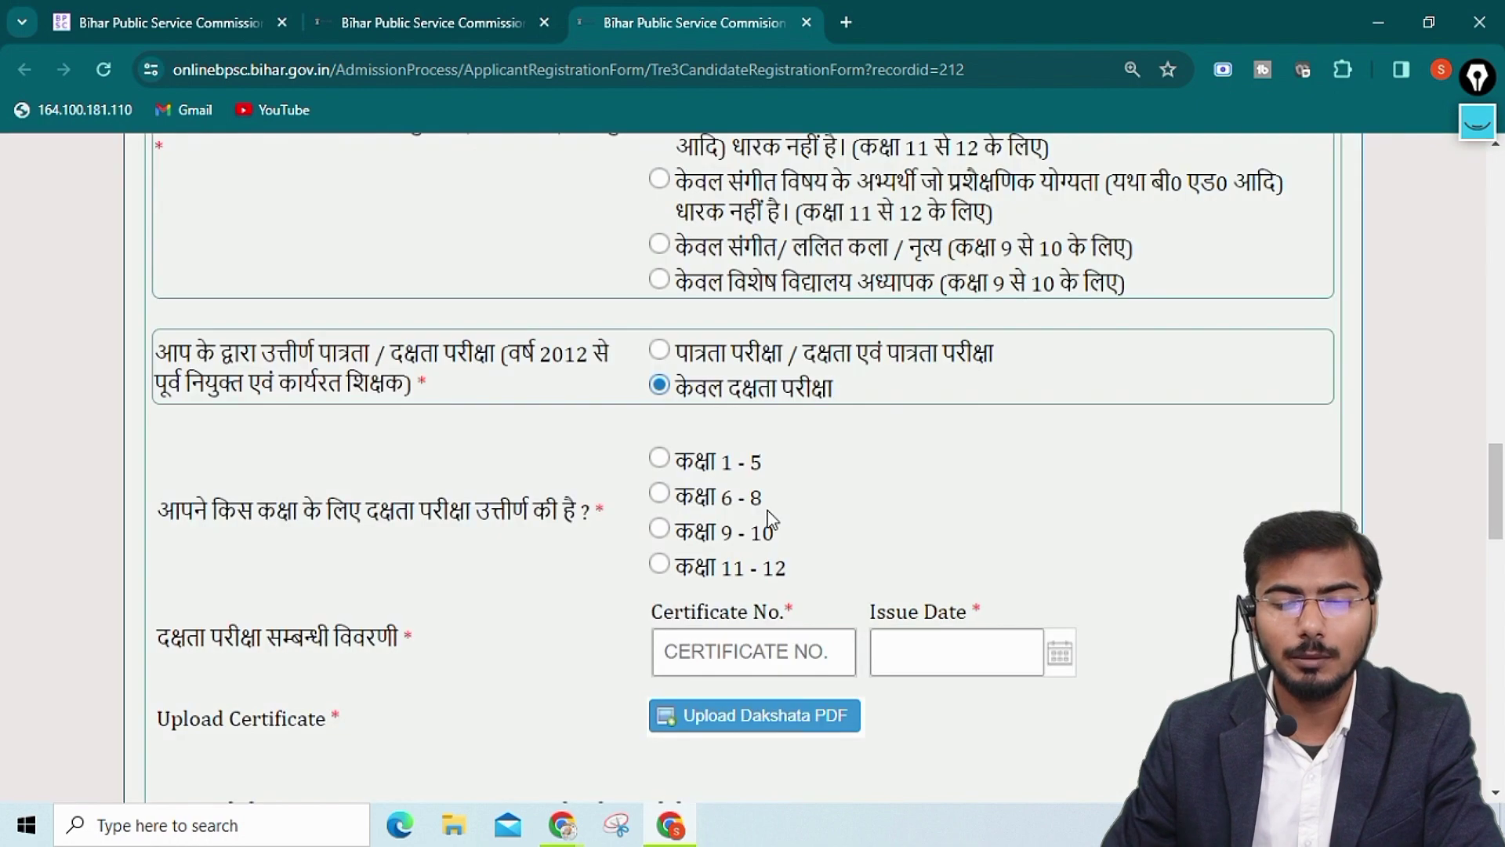
scroll(709, 463, down, 3)
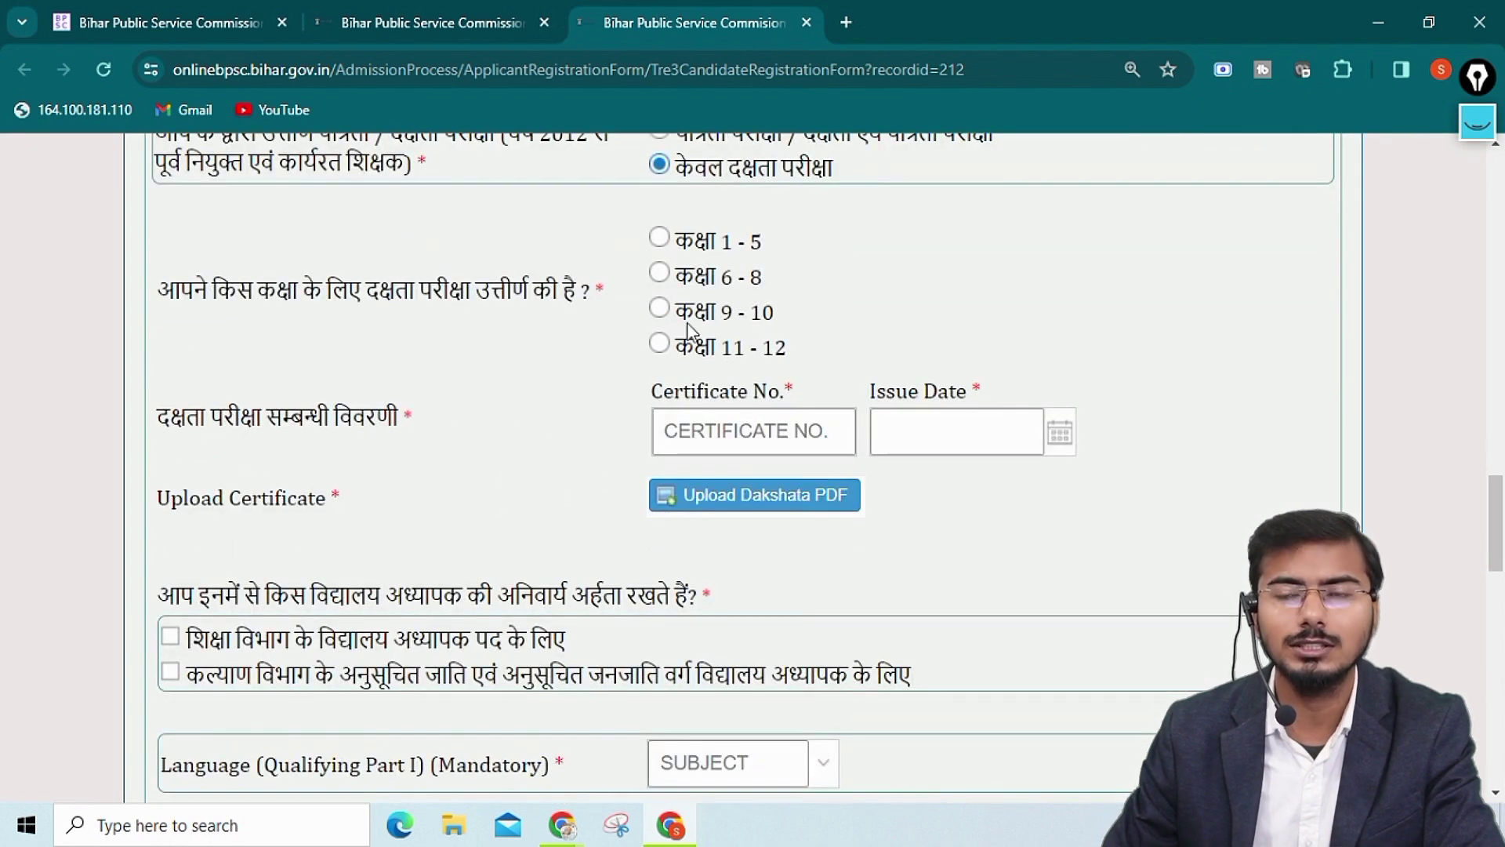
scroll(901, 451, up, 1)
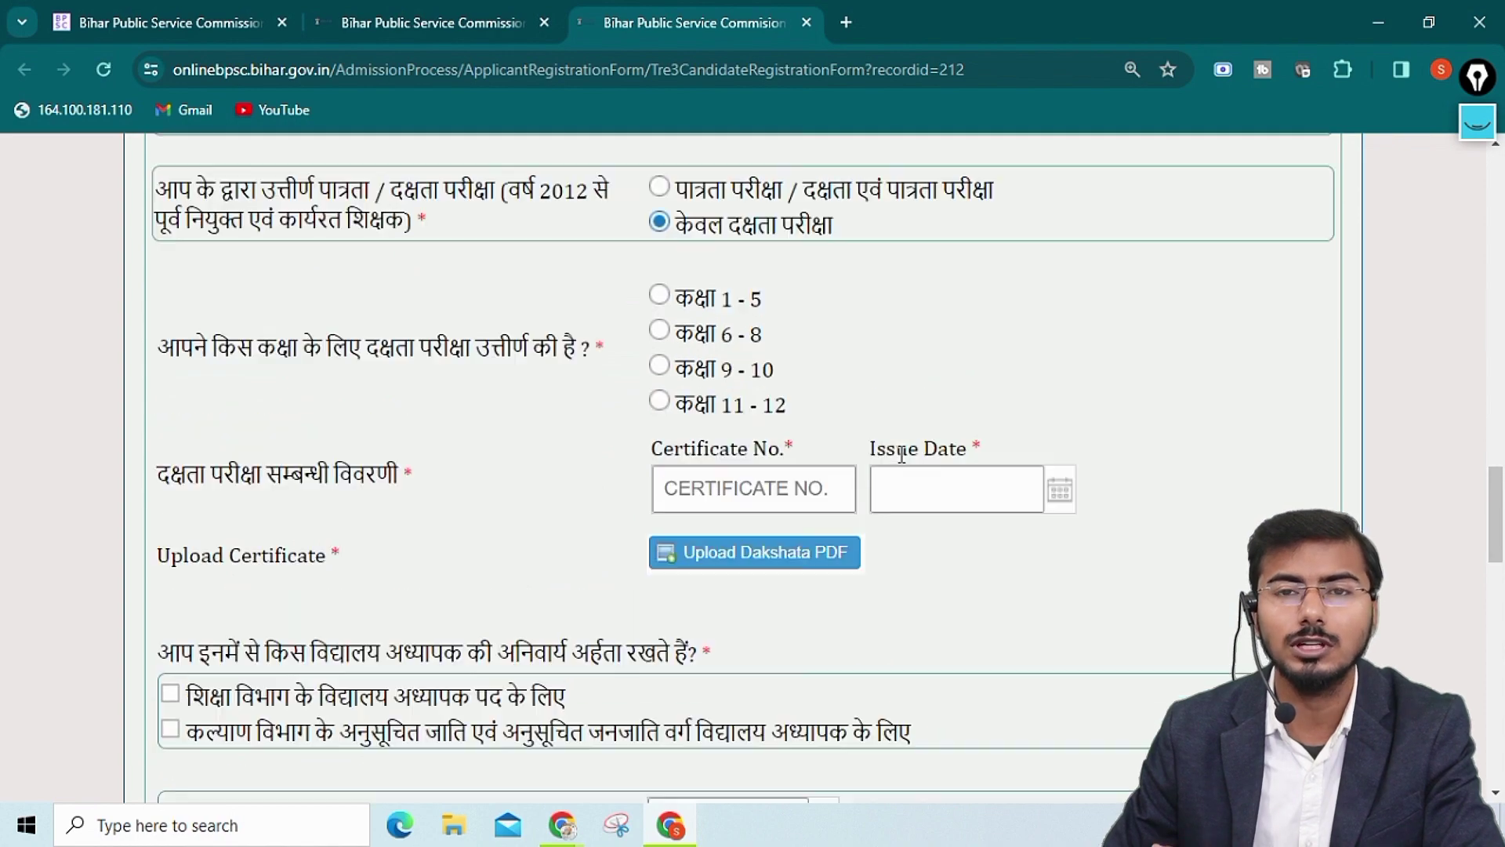
scroll(902, 455, up, 2)
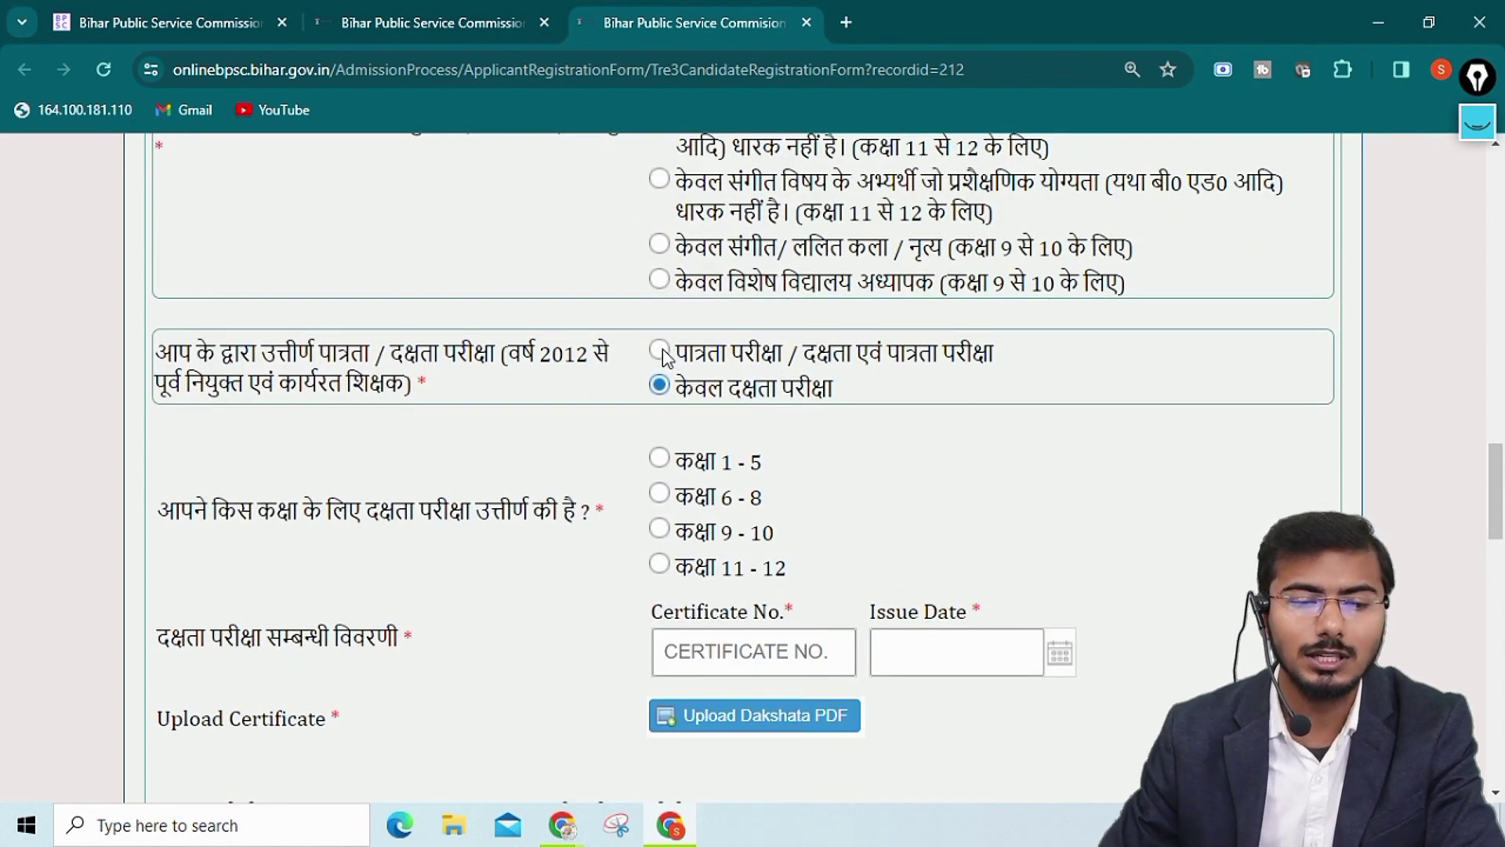
click(660, 351)
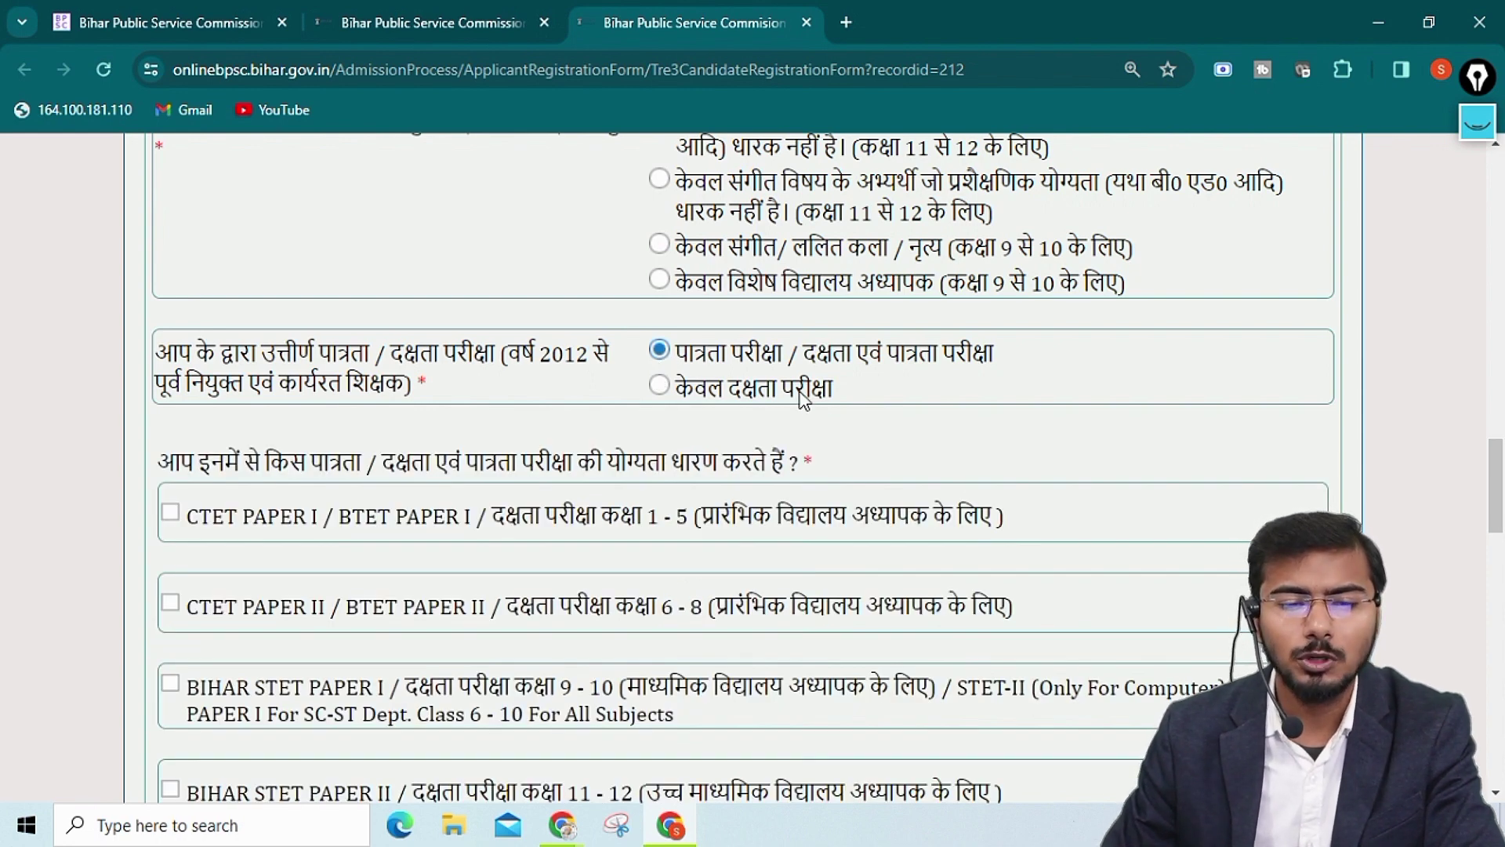
drag(510, 353, 601, 352)
drag(182, 382, 430, 384)
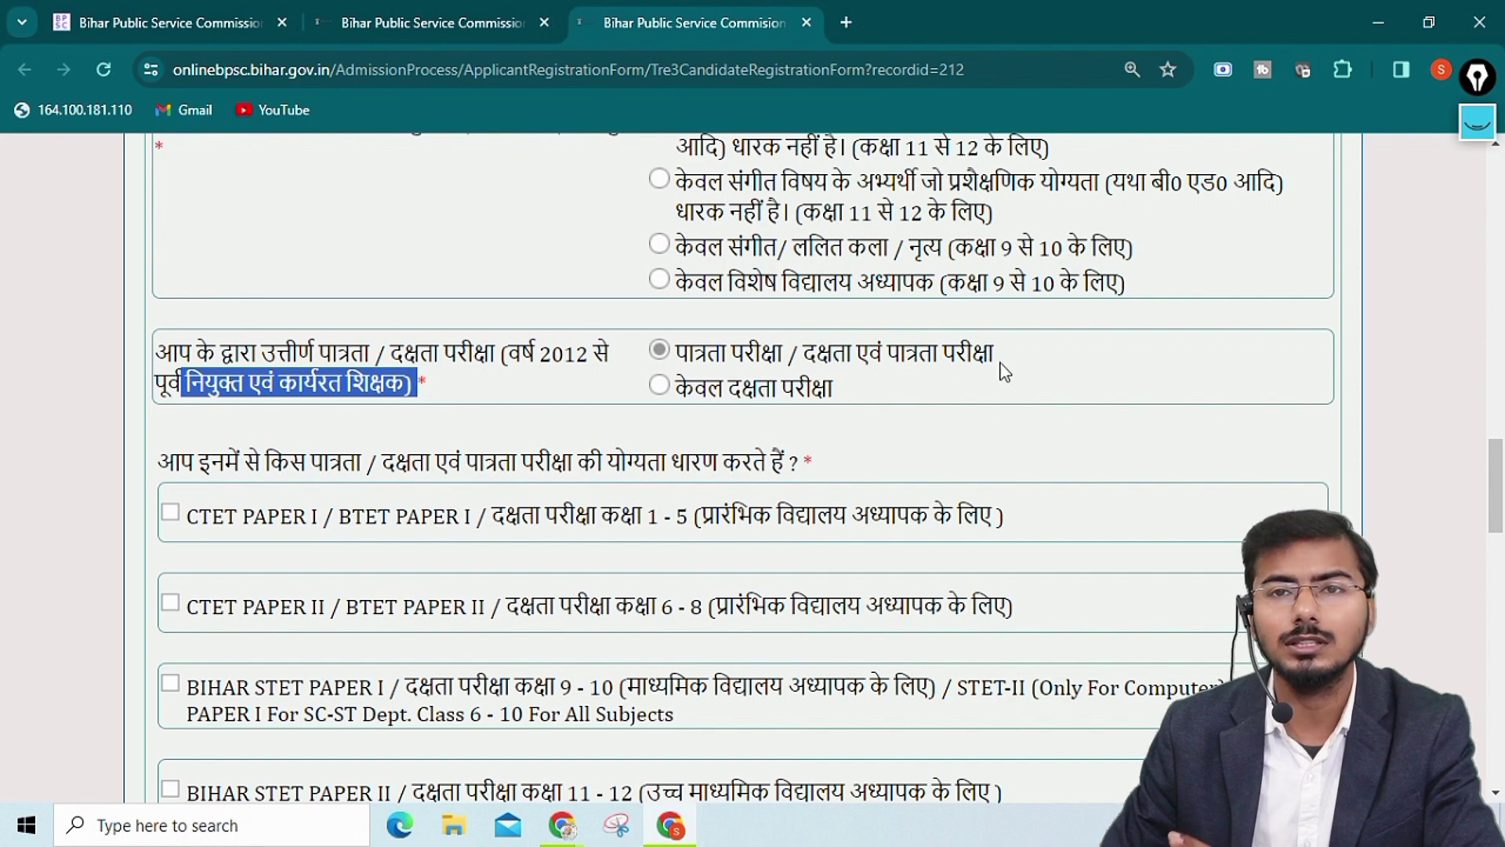
Leave only CTET PAPER II / BTET PAPER II ticked, dismissing each validation popup, with CTET PAPER I cleared
scroll(1004, 373, down, 3)
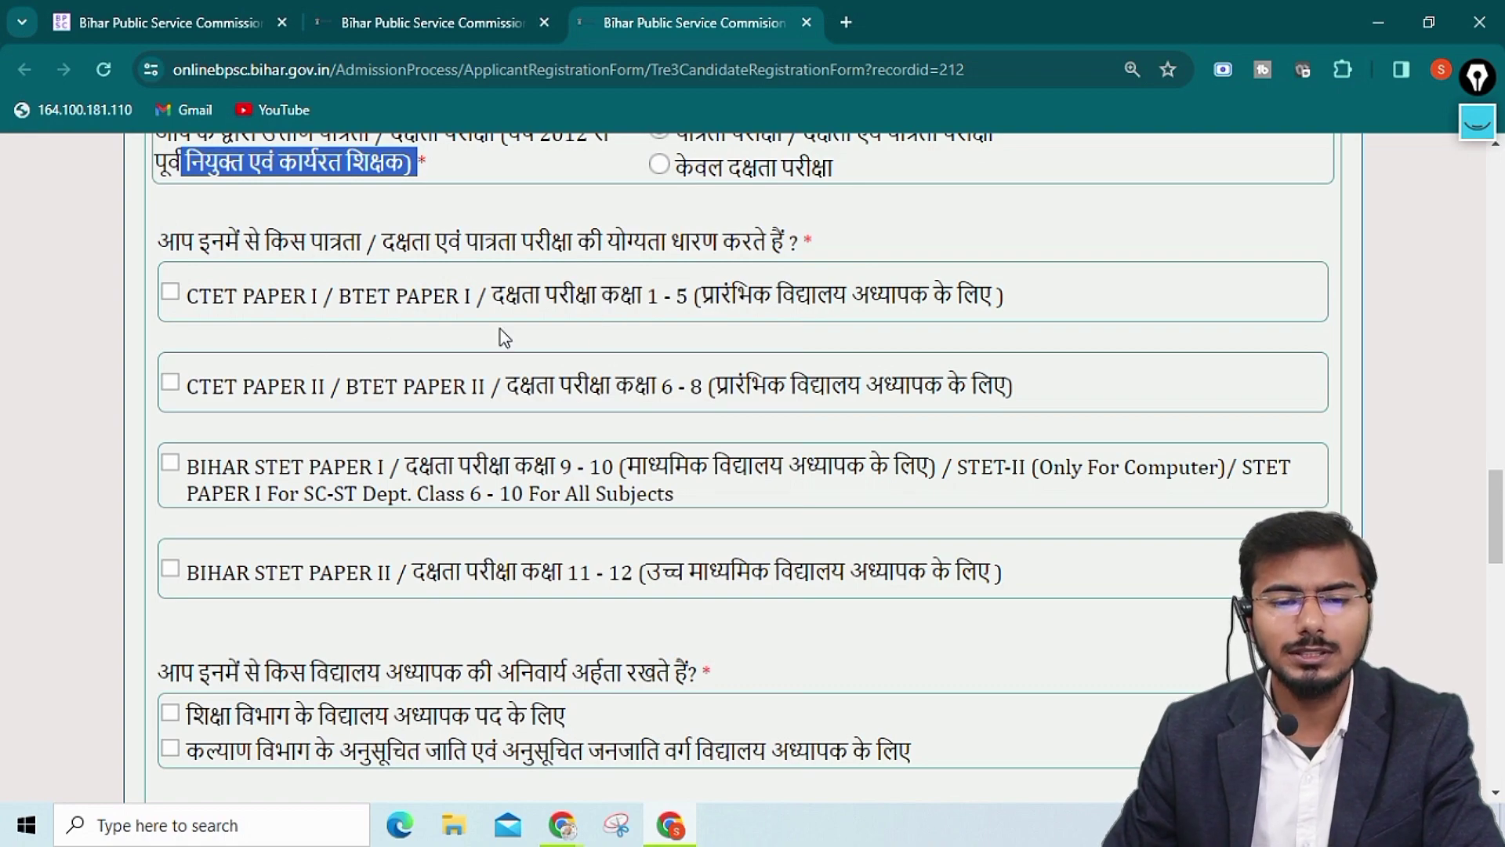
scroll(396, 381, down, 1)
scroll(318, 329, up, 1)
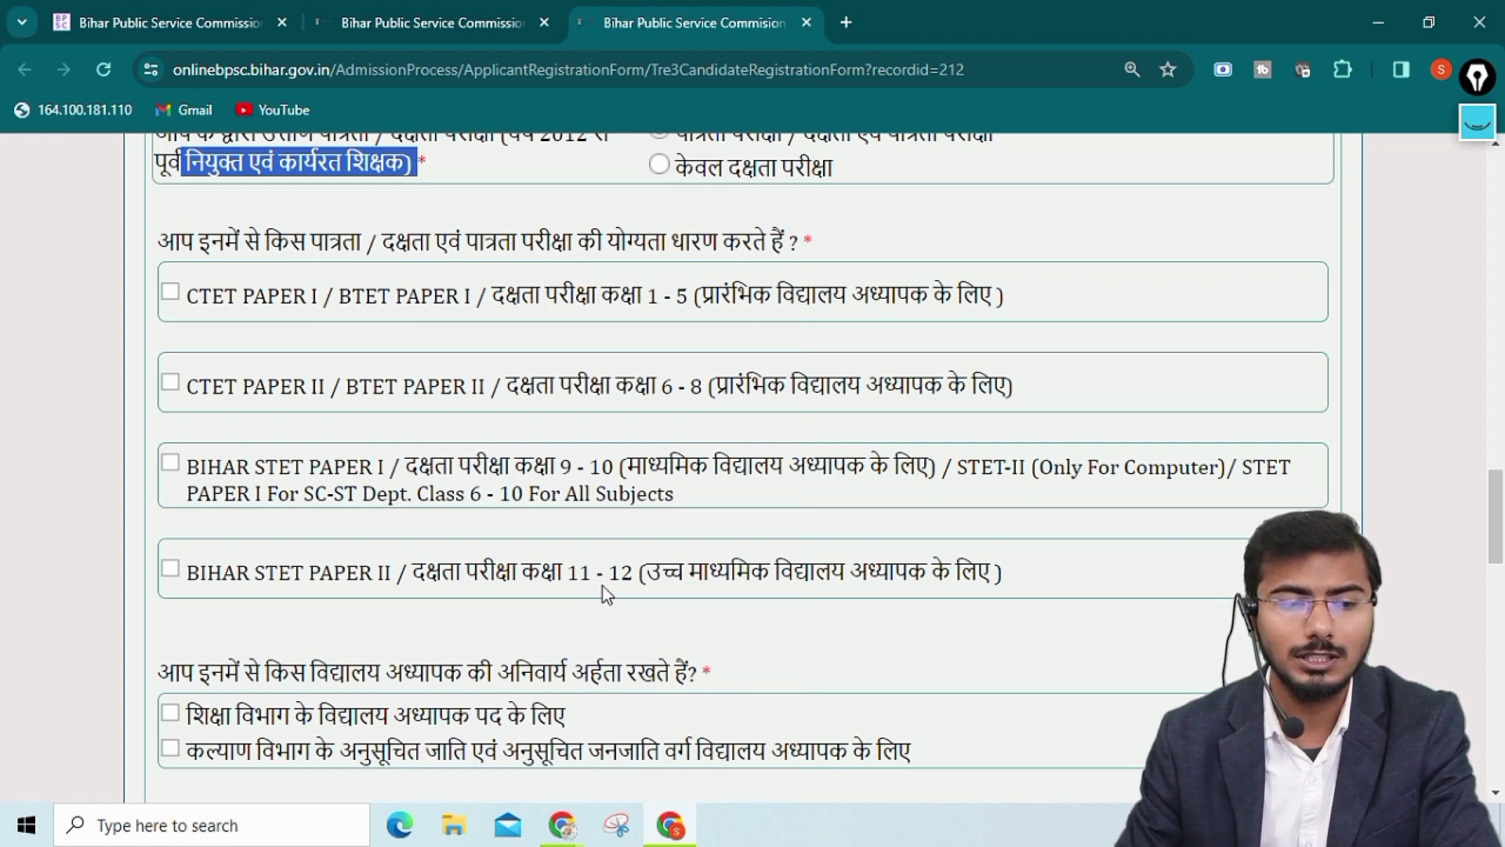
click(172, 298)
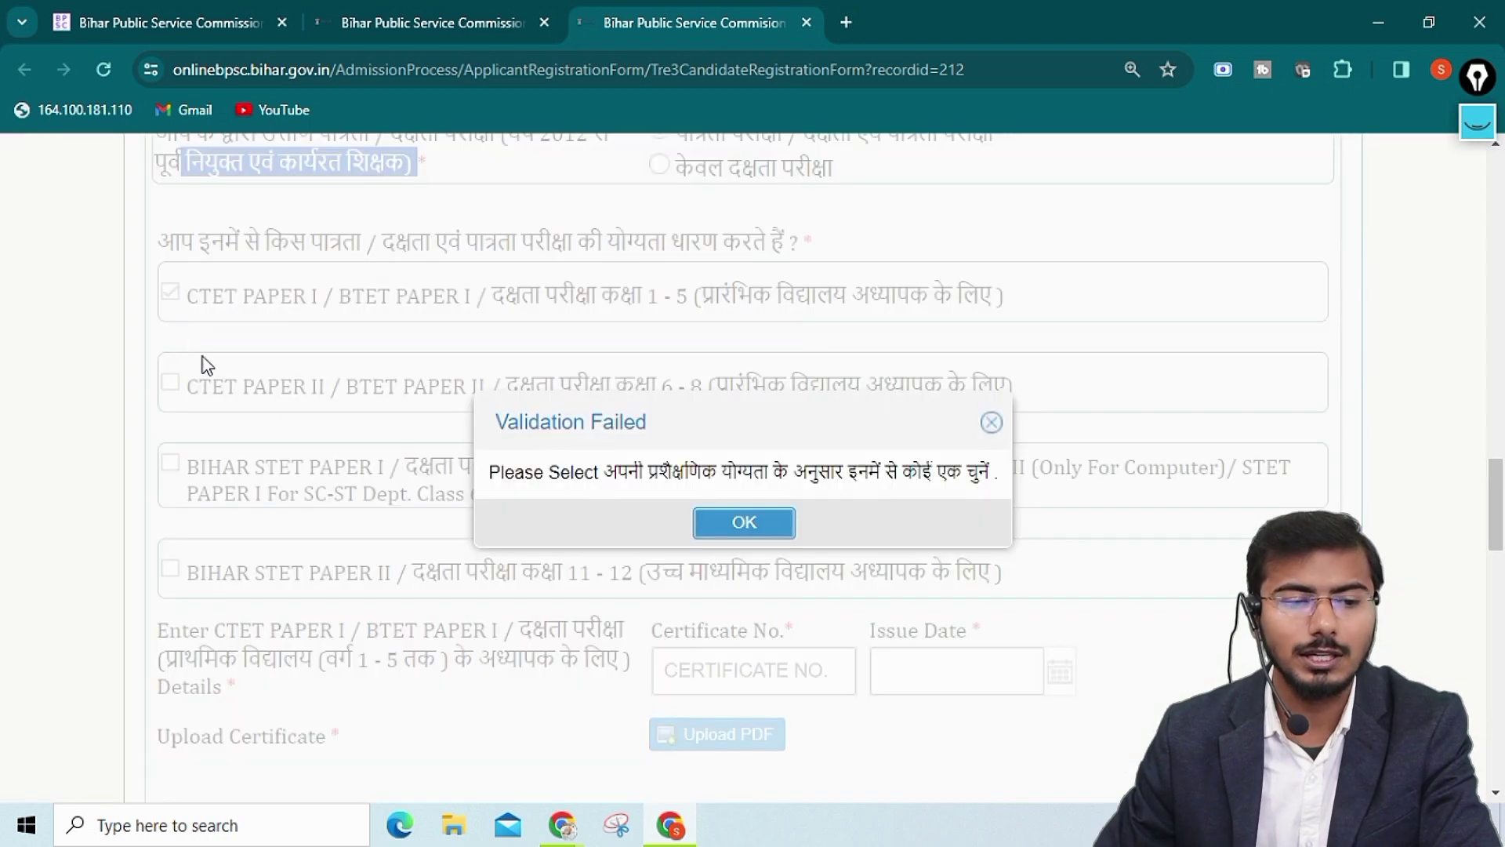
click(785, 523)
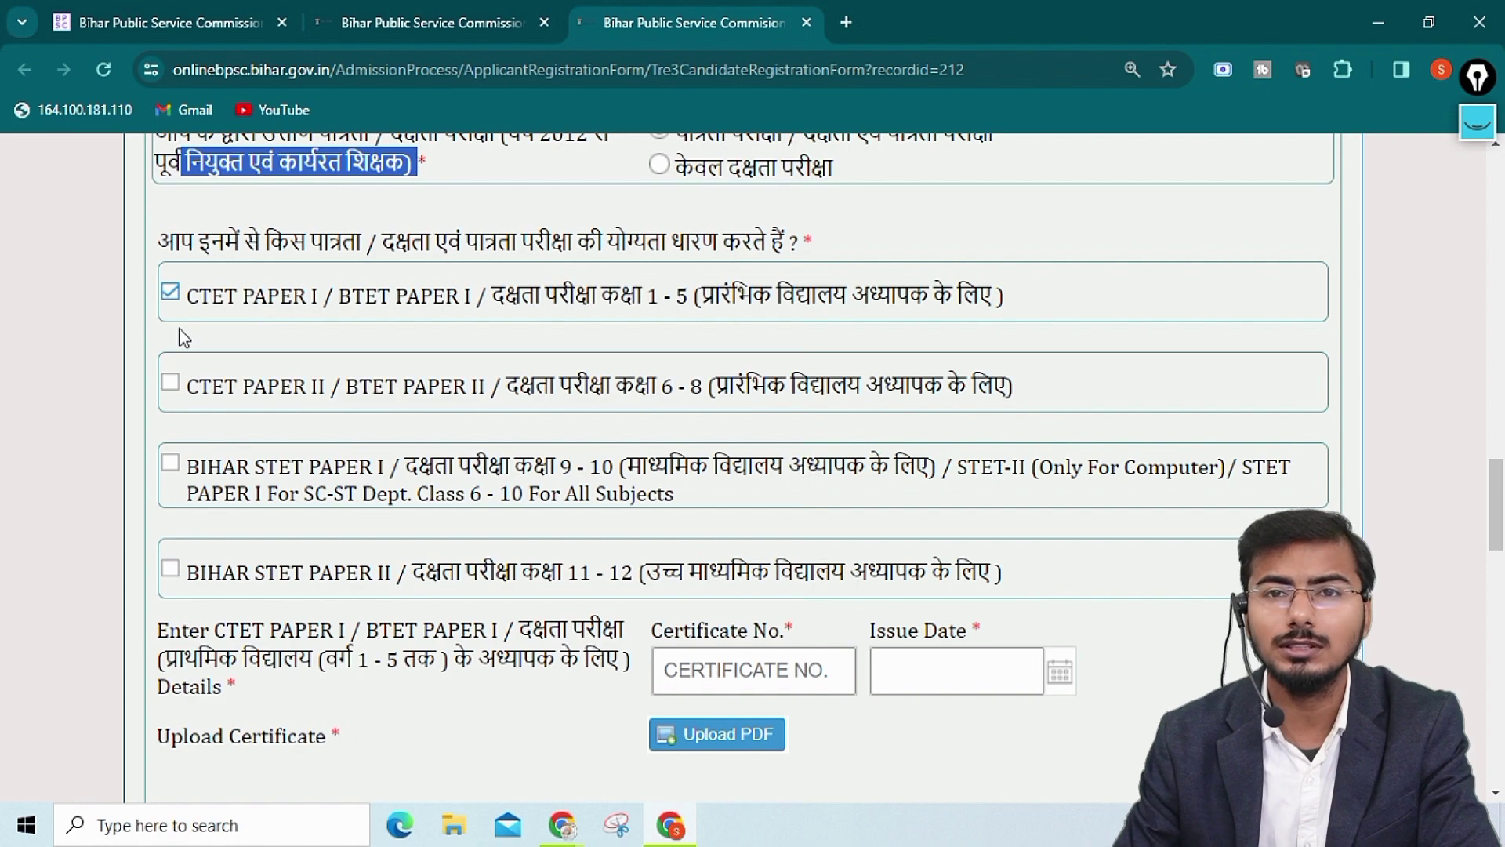
click(171, 383)
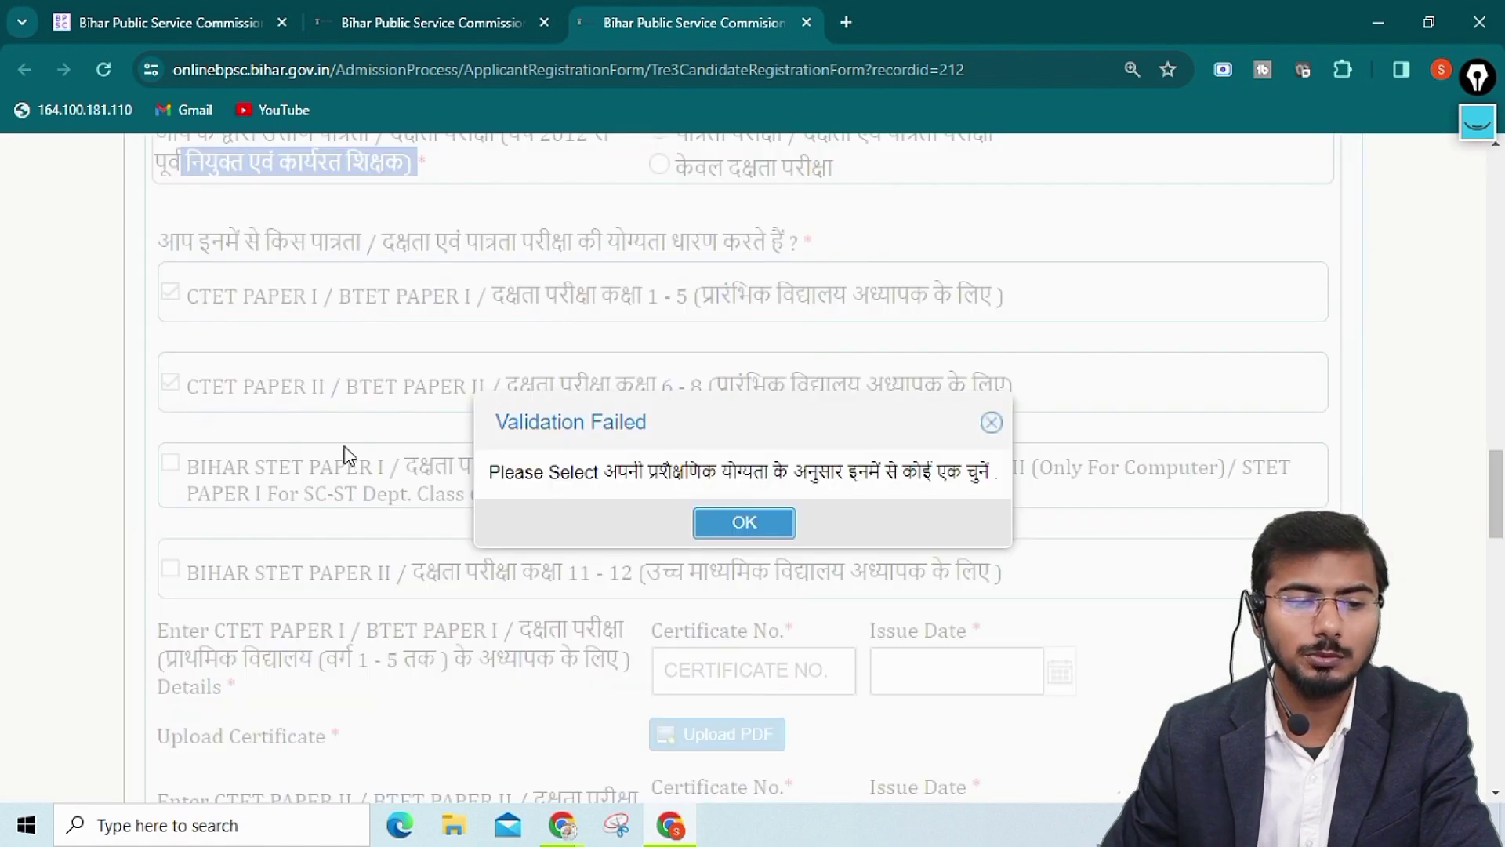
click(784, 524)
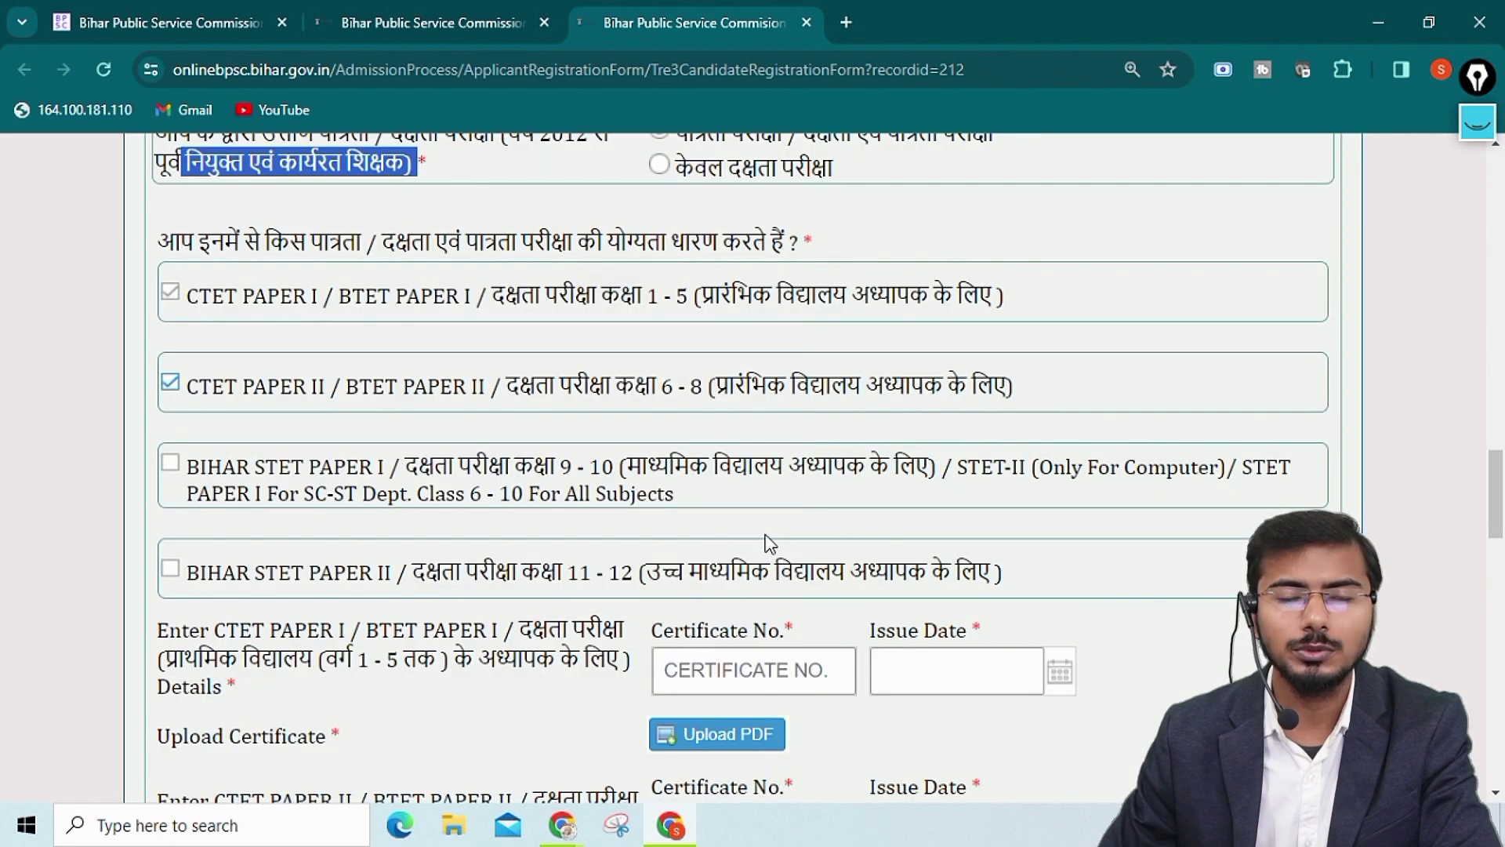
click(170, 292)
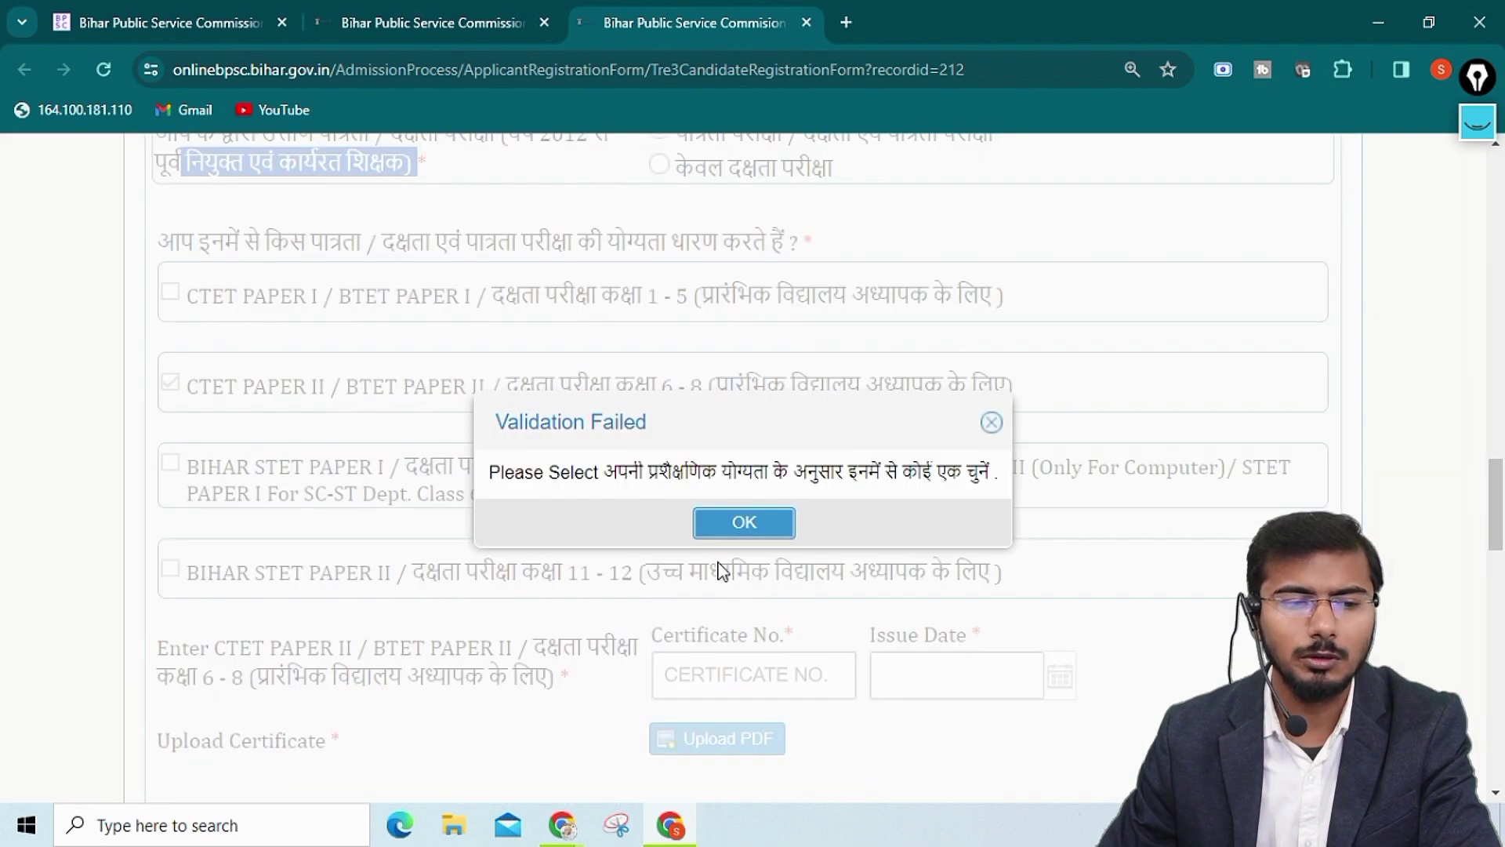
click(723, 532)
scroll(547, 590, down, 4)
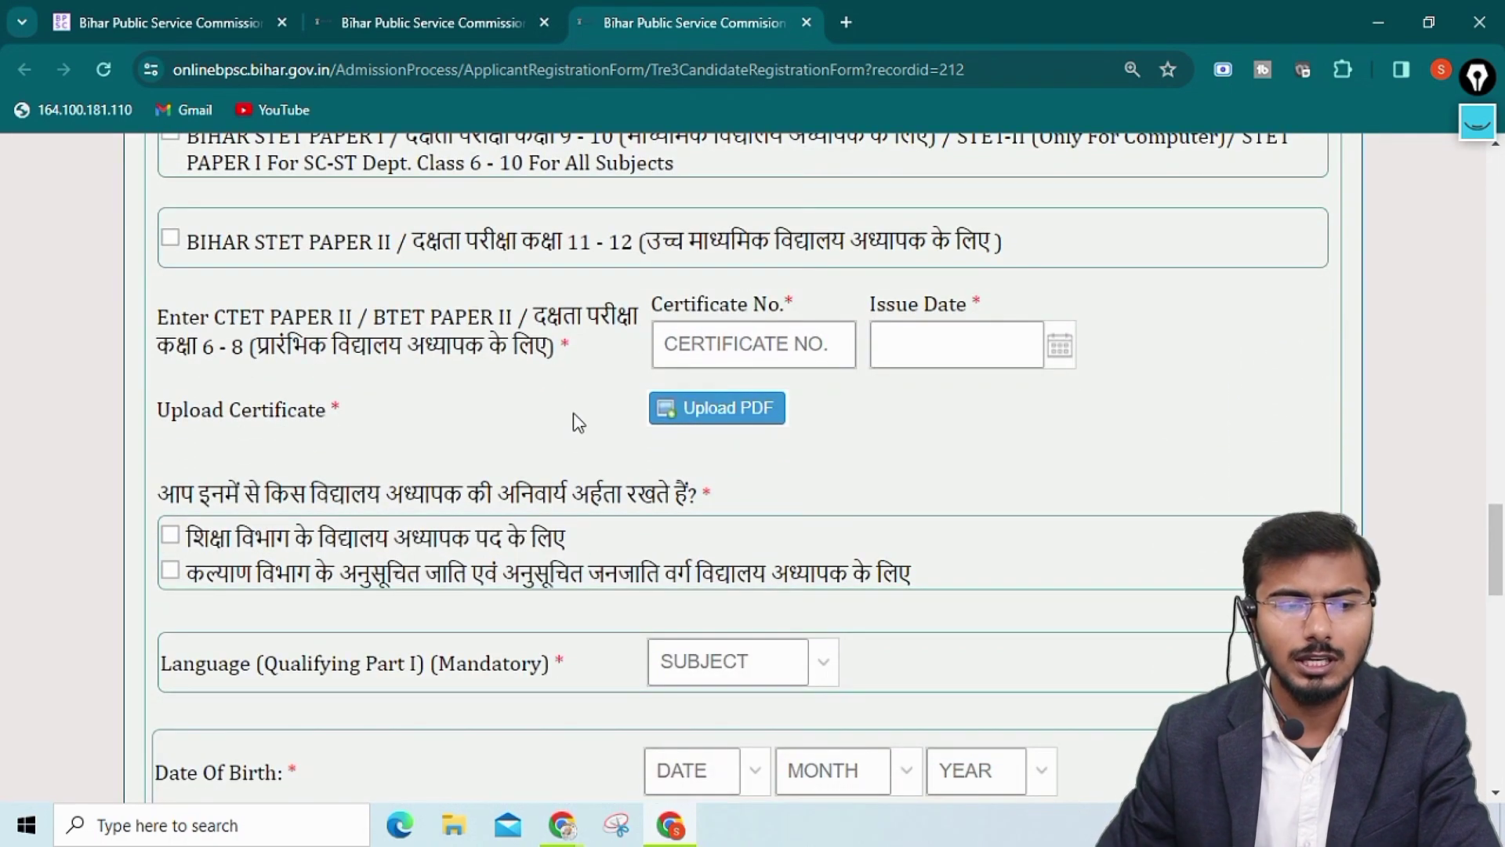
click(743, 343)
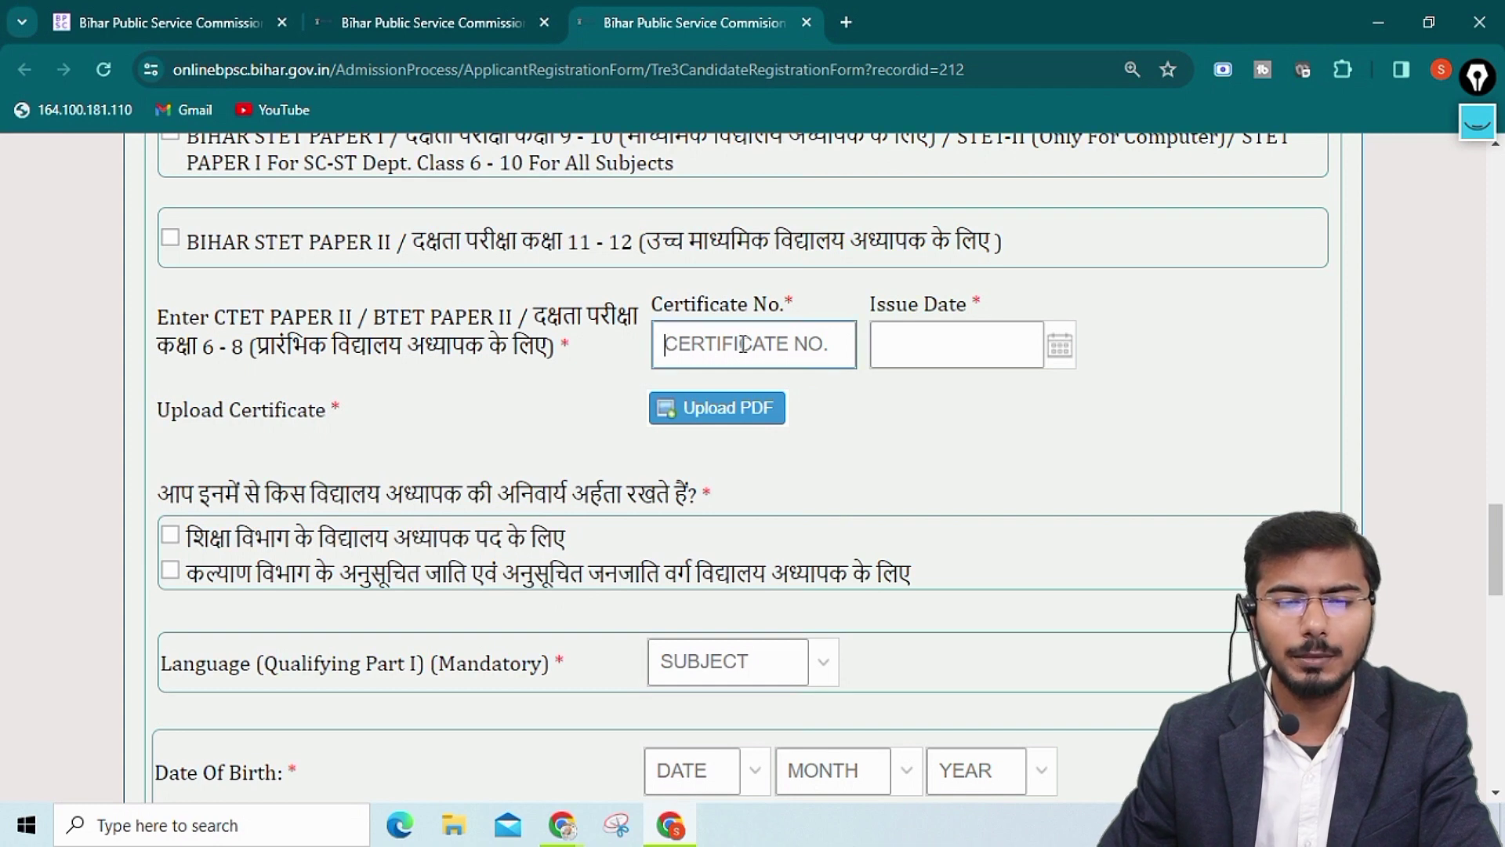
click(948, 337)
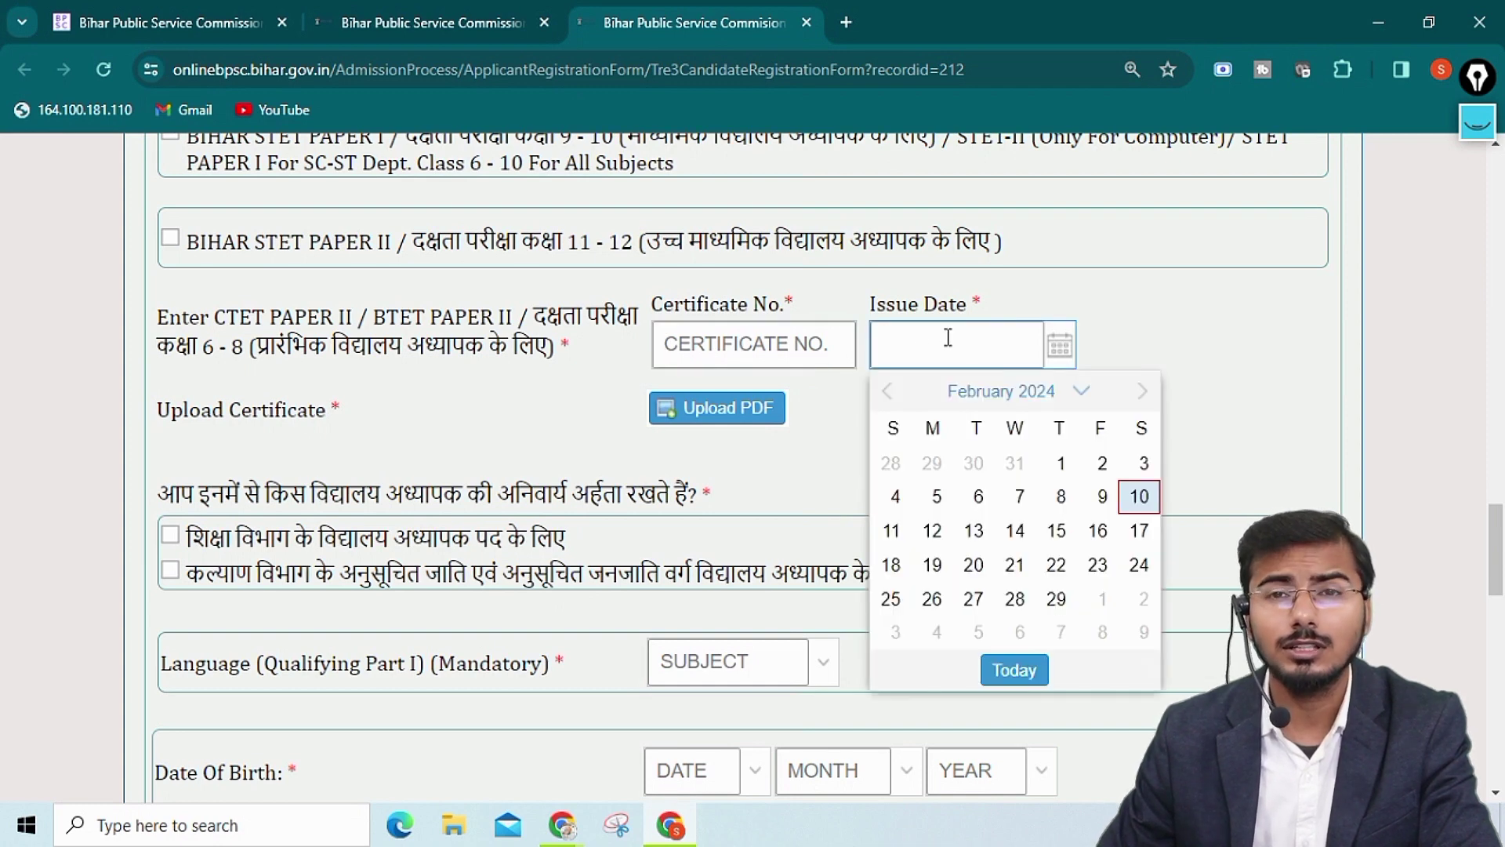
click(674, 444)
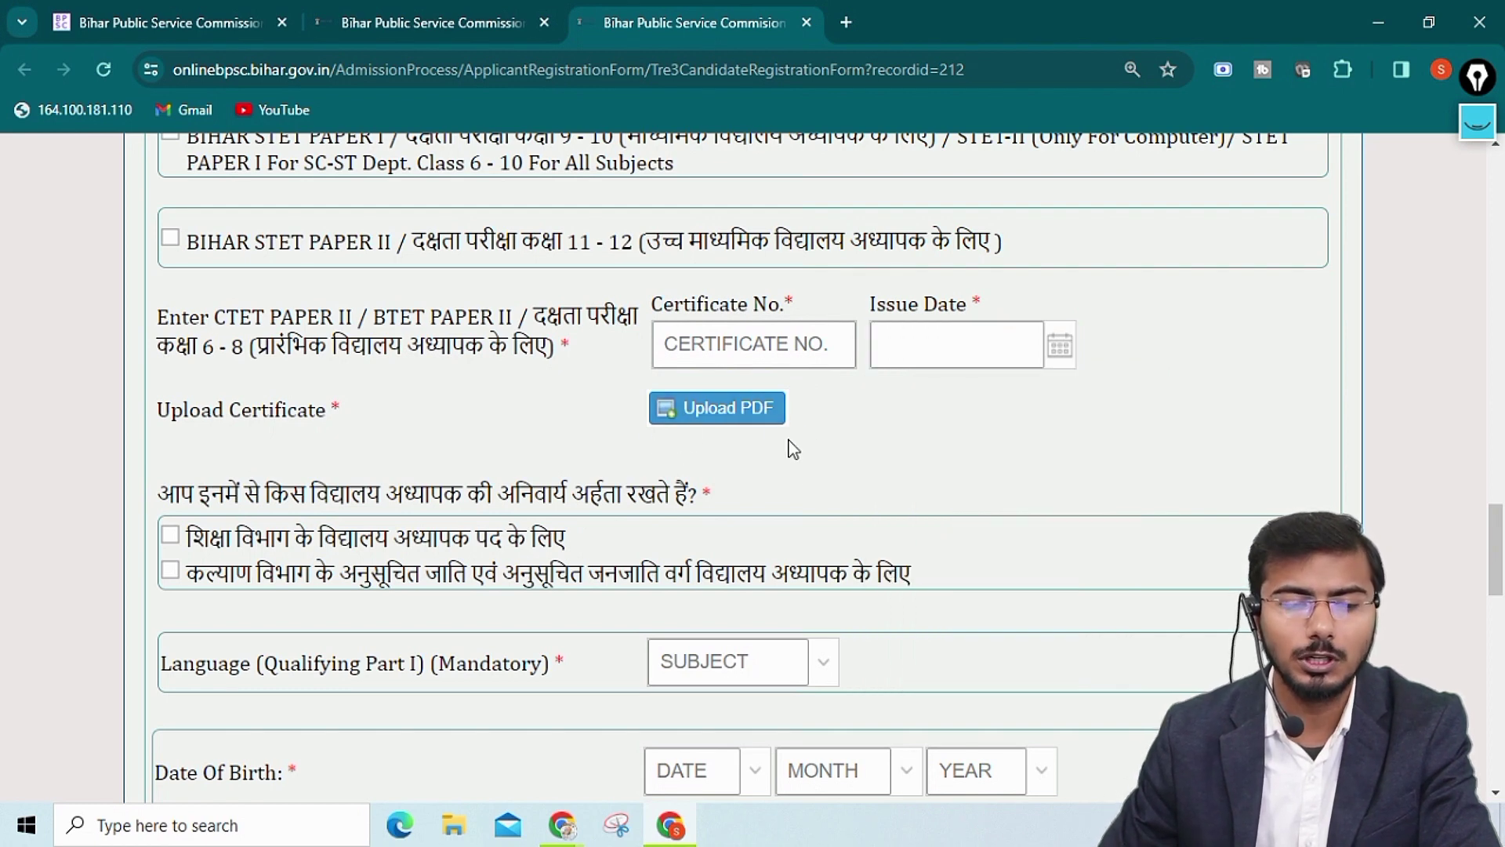
scroll(811, 468, down, 3)
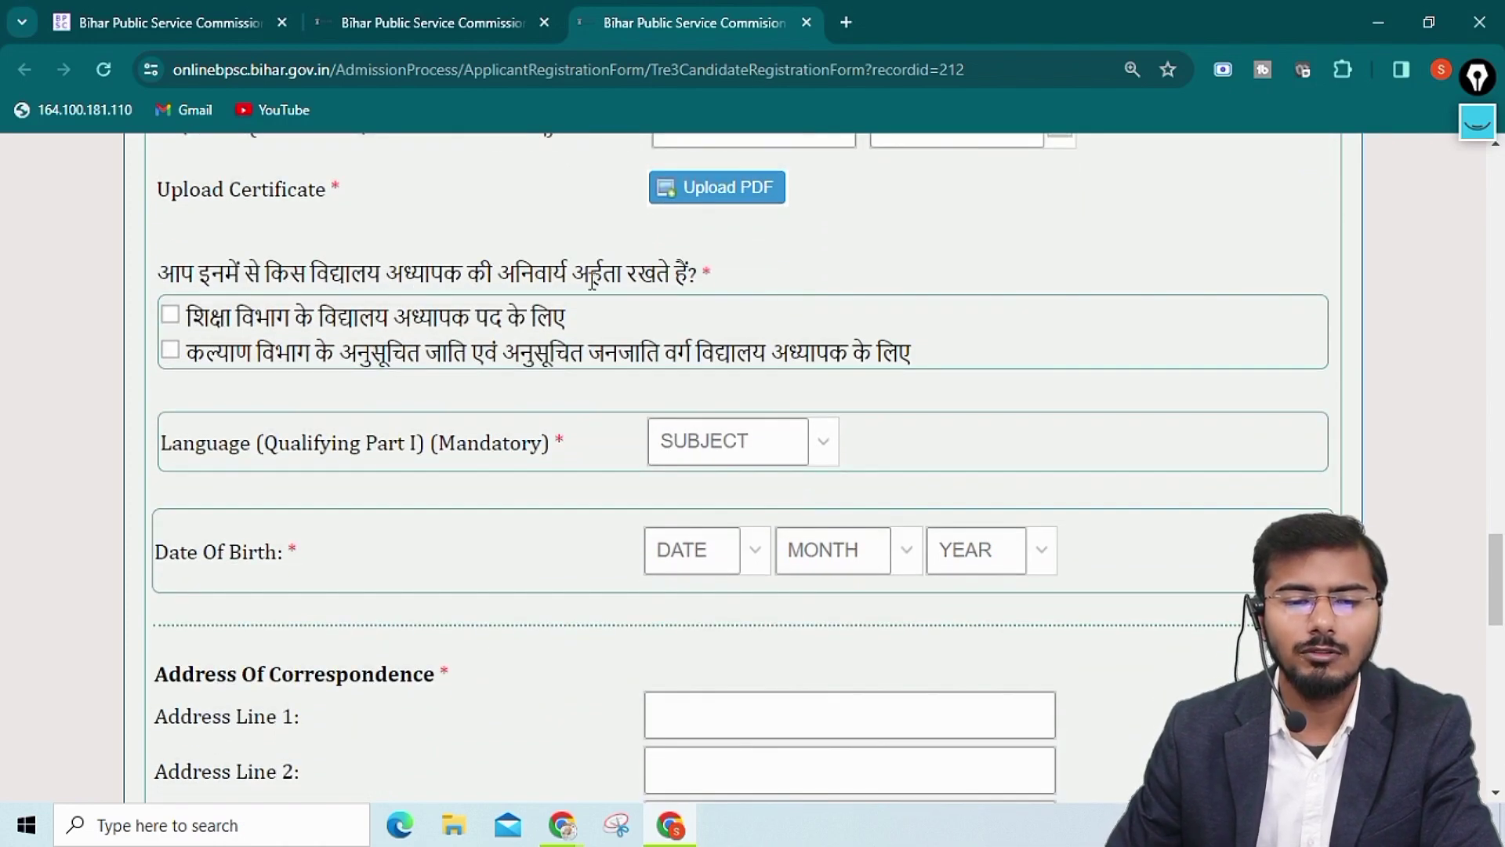
Tick both the Education Department and Welfare Department SC/ST school-teacher qualification options
click(171, 317)
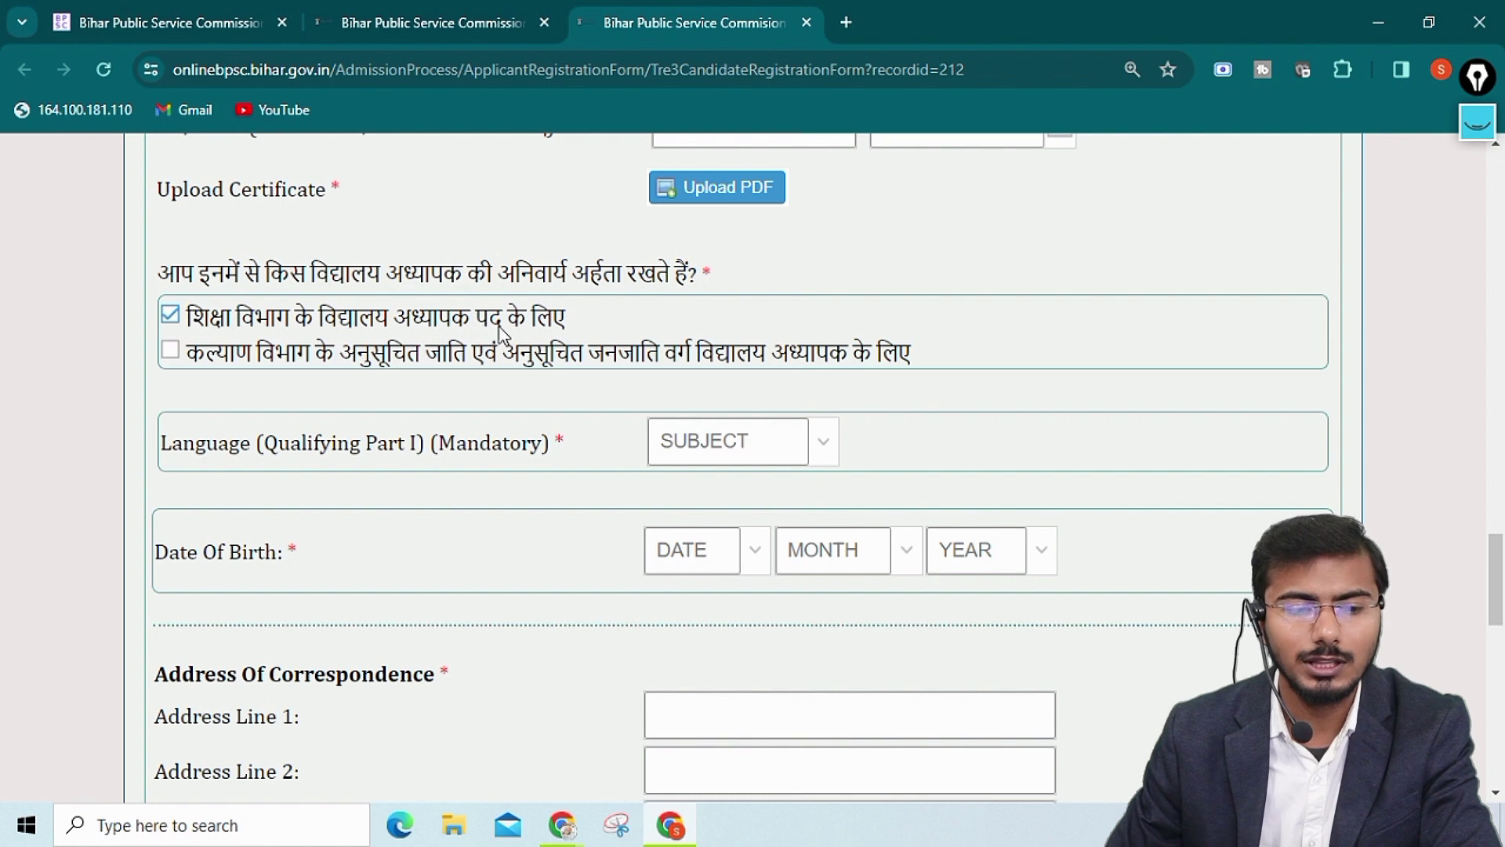
click(170, 350)
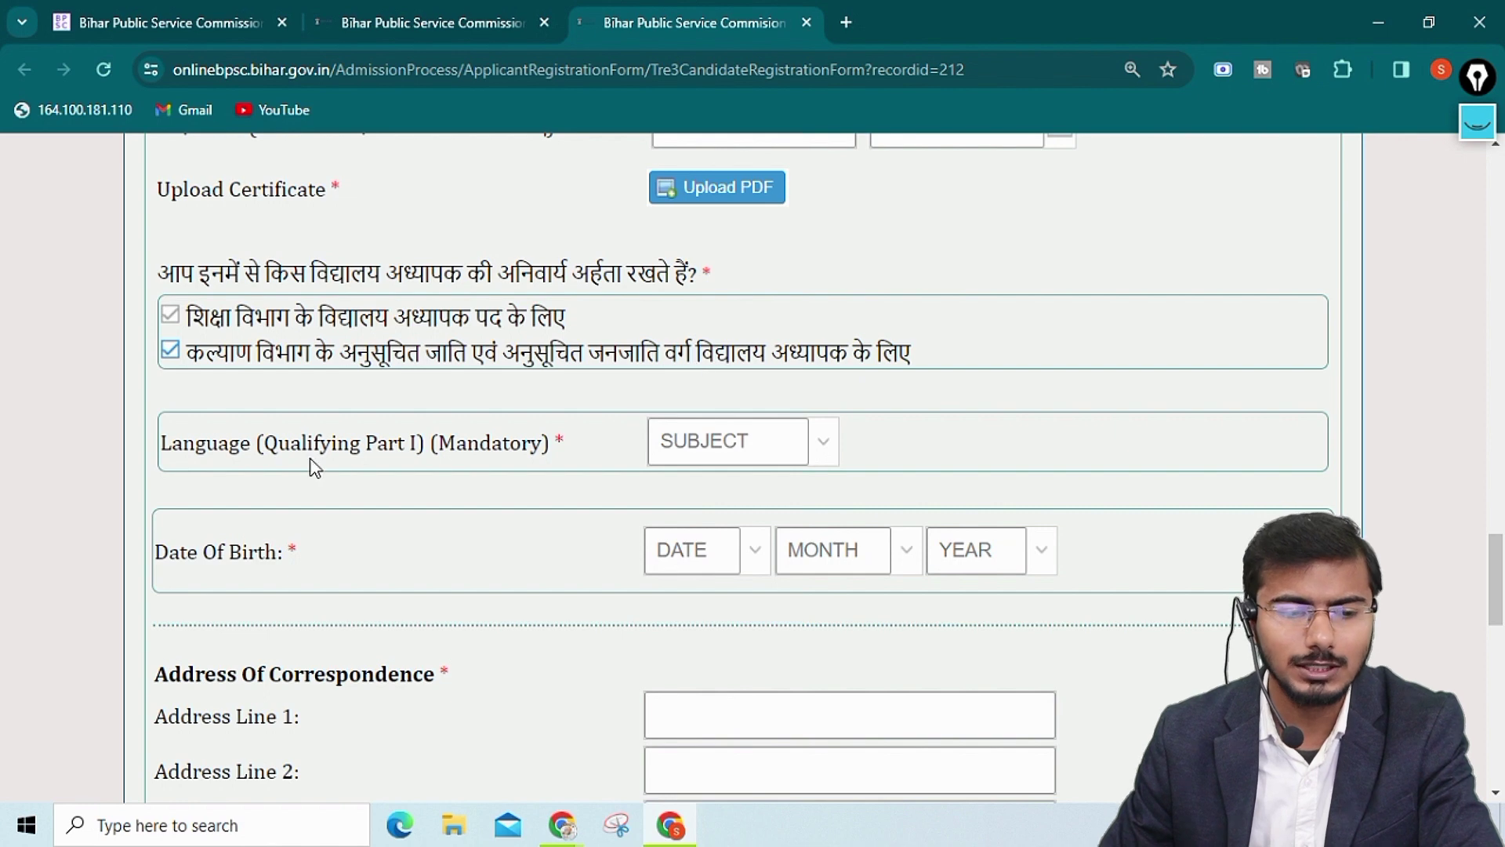
scroll(311, 458, down, 1)
Set the qualifying language to उर्दू
click(738, 337)
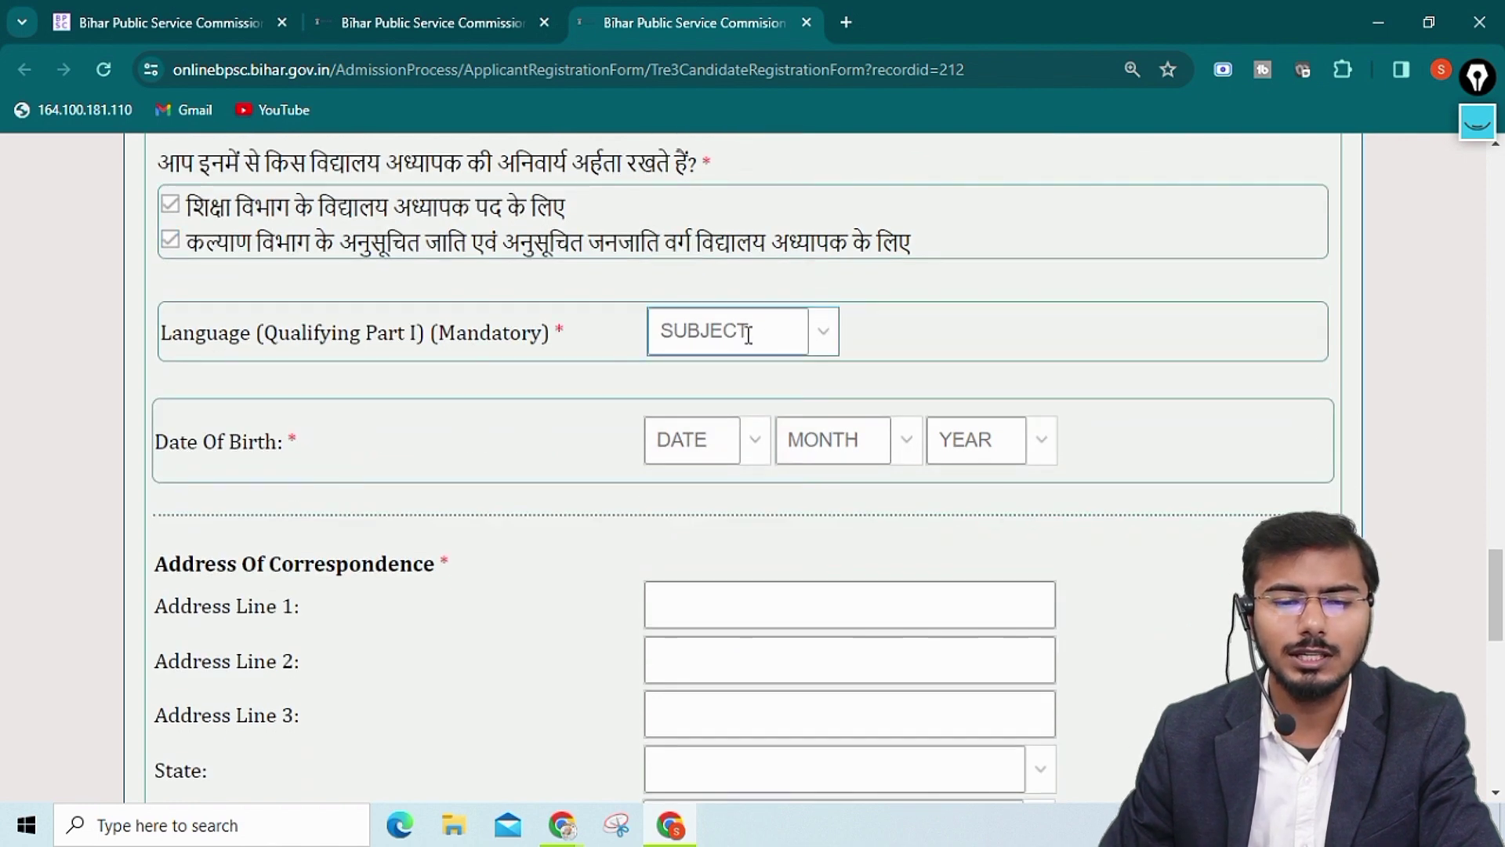
click(823, 333)
click(690, 437)
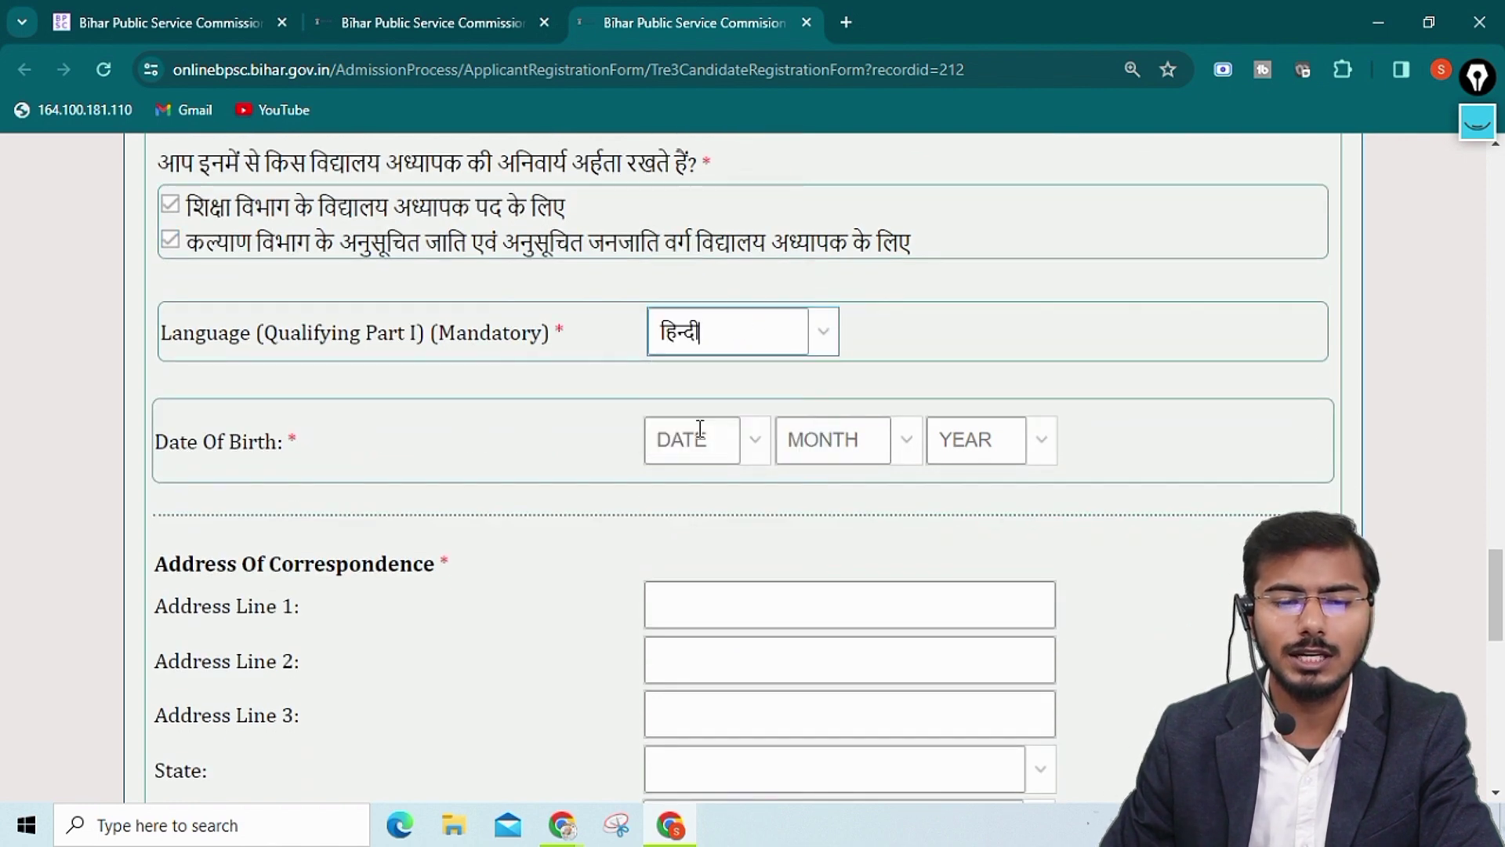
scroll(674, 451, down, 1)
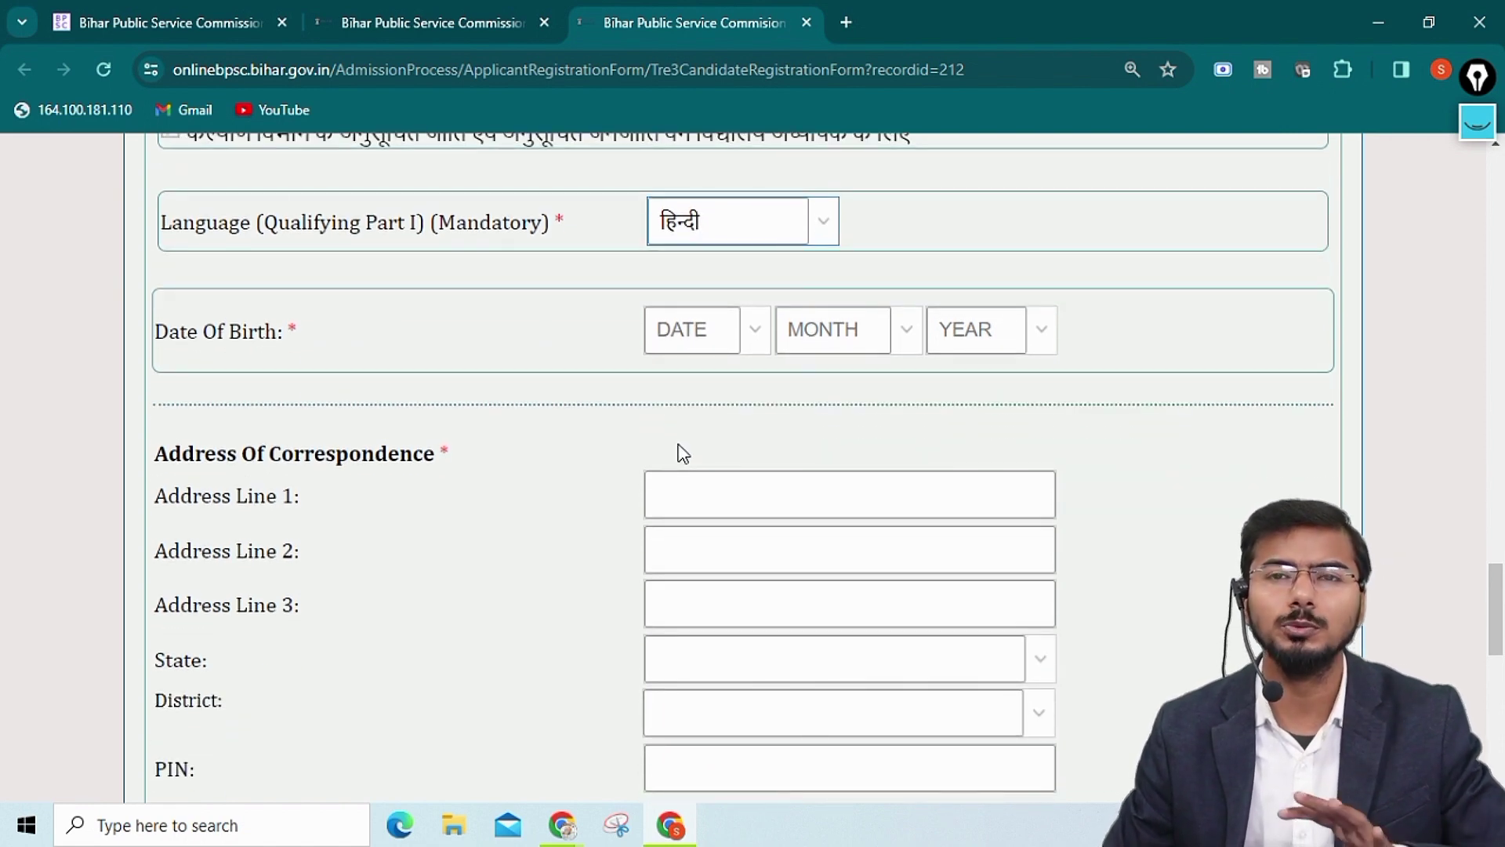
click(680, 328)
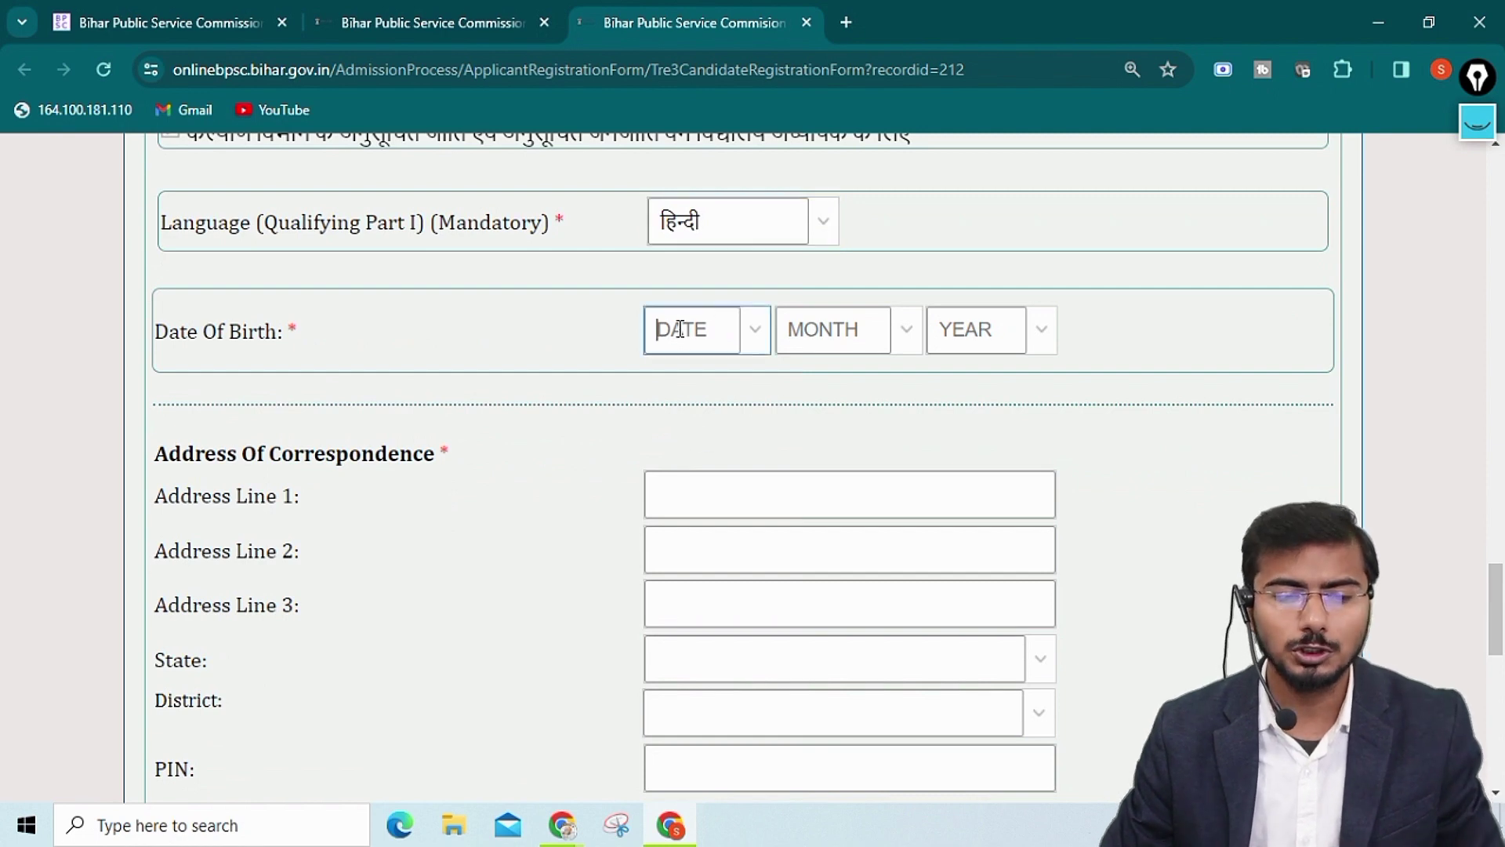
text(18)
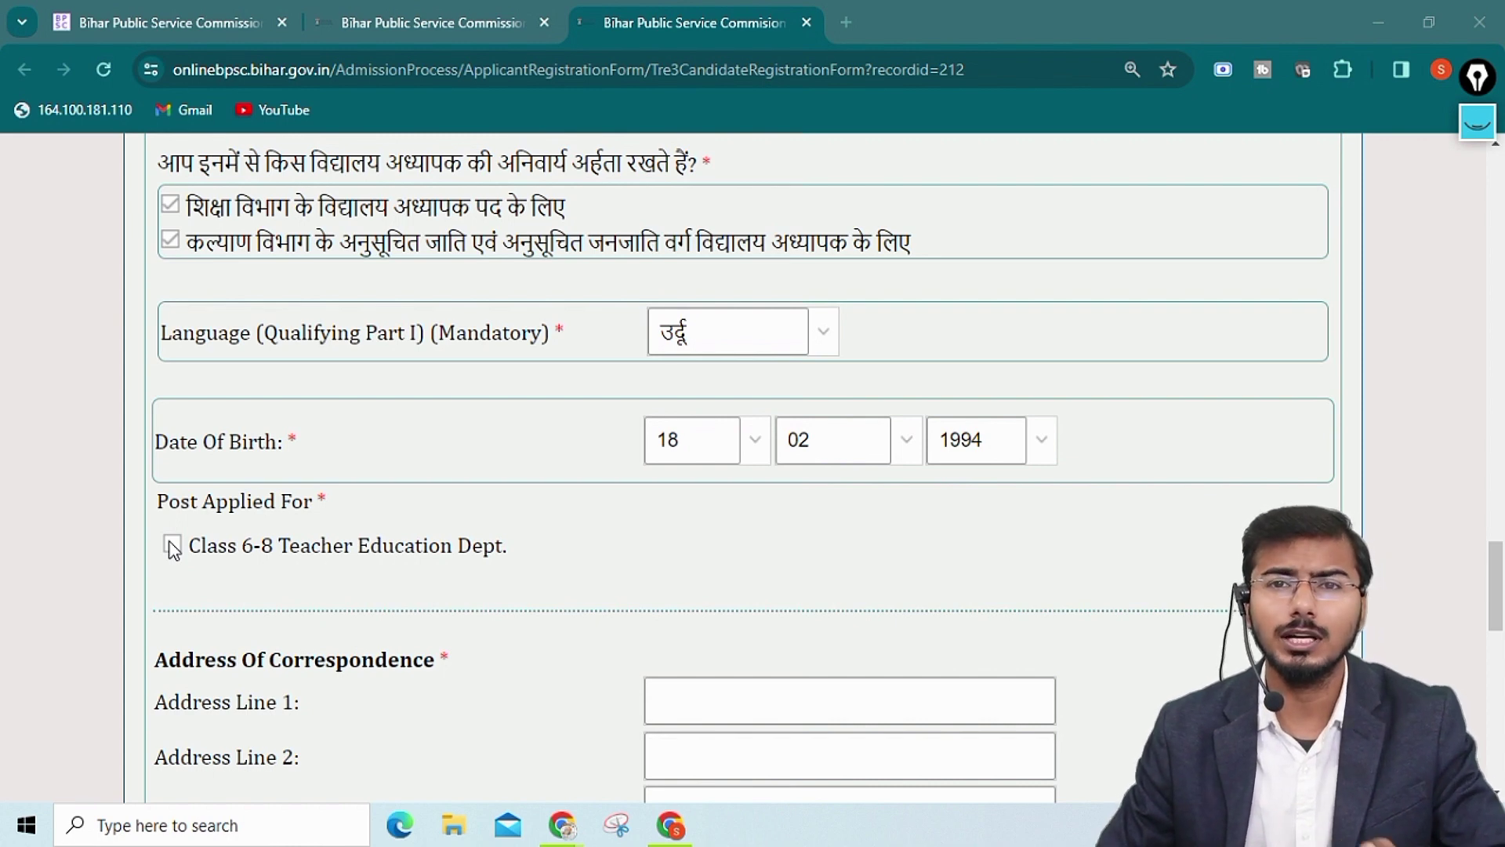
Apply for the Class 6-8 Teacher Education Dept. post and acknowledge its eligibility notice
click(172, 545)
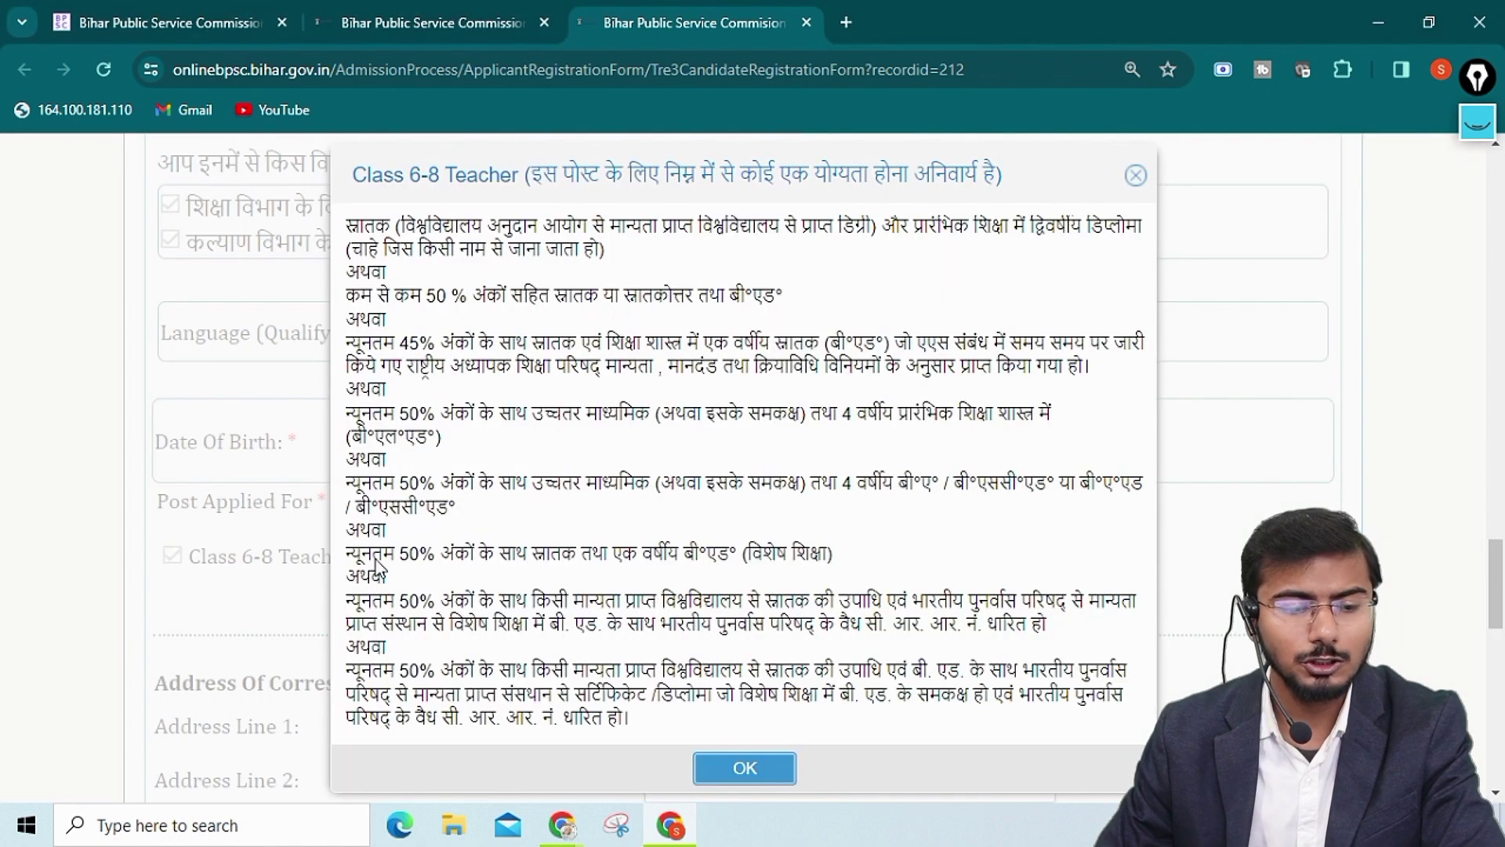
click(737, 768)
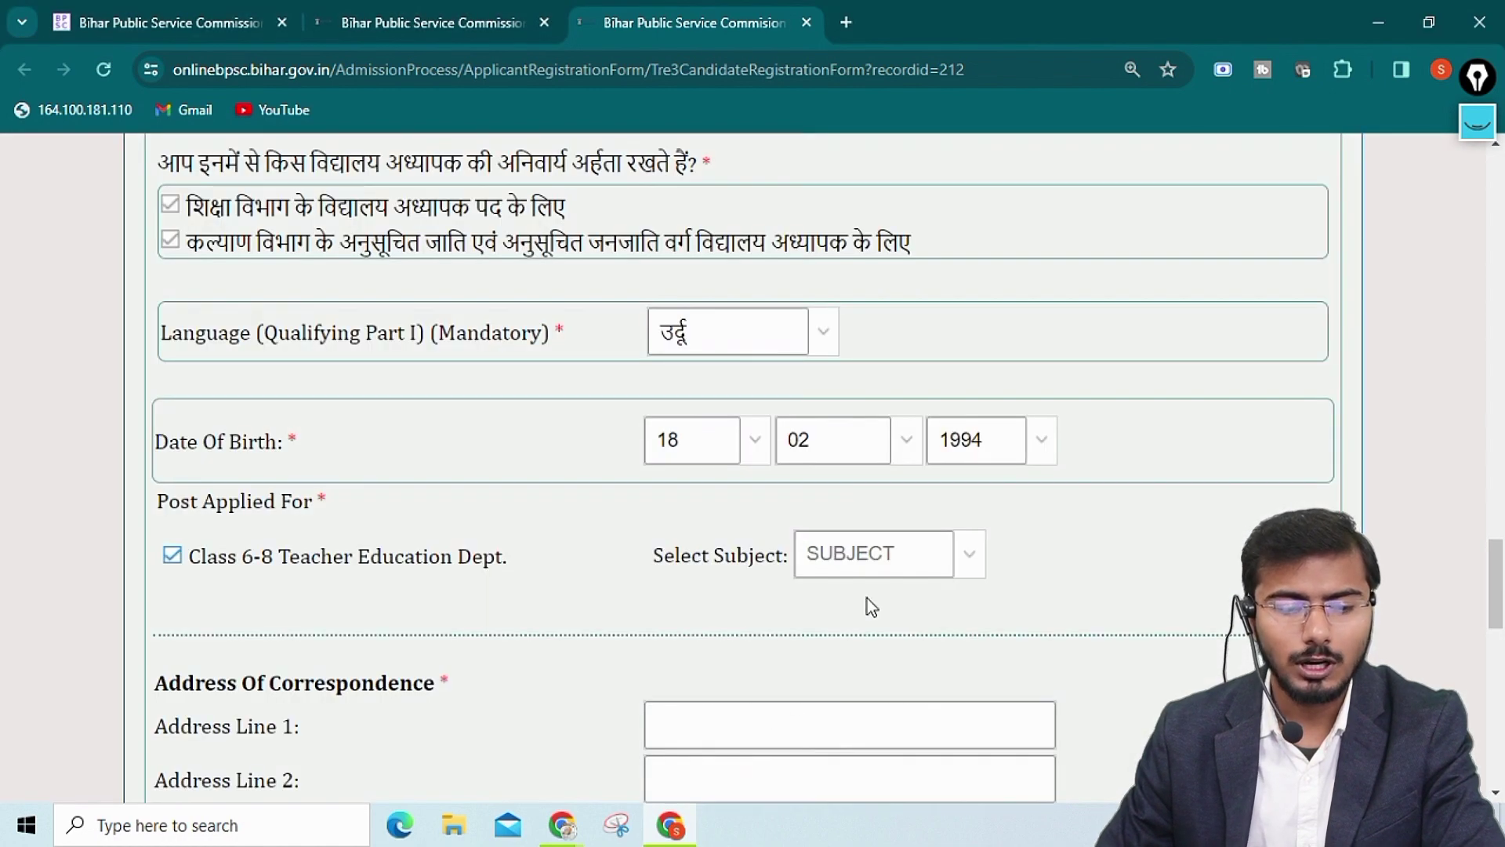
click(855, 547)
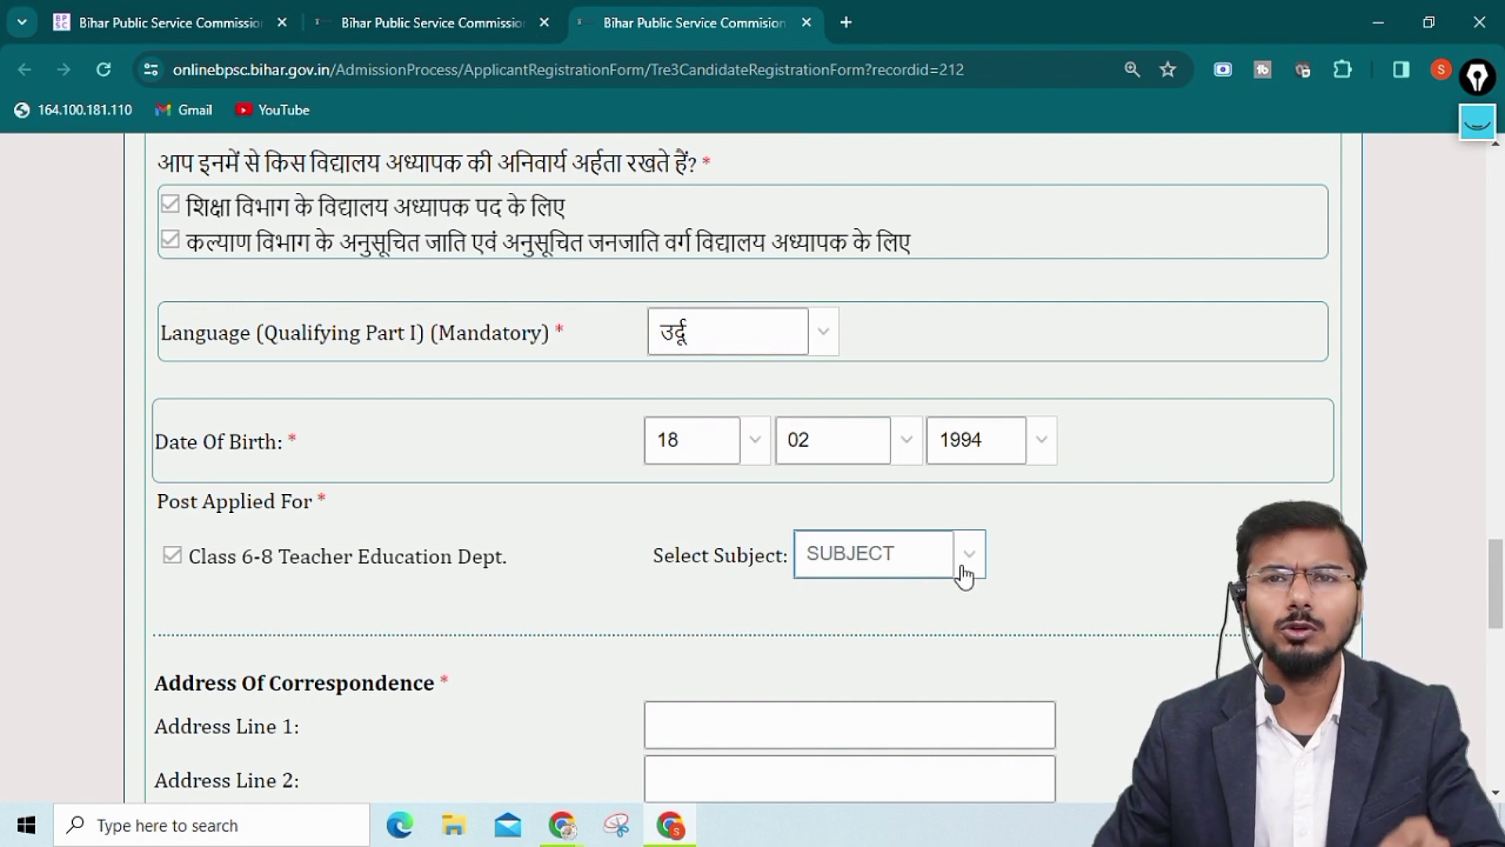
Answer Yes to the essential qualification/criteria question
scroll(965, 576, down, 5)
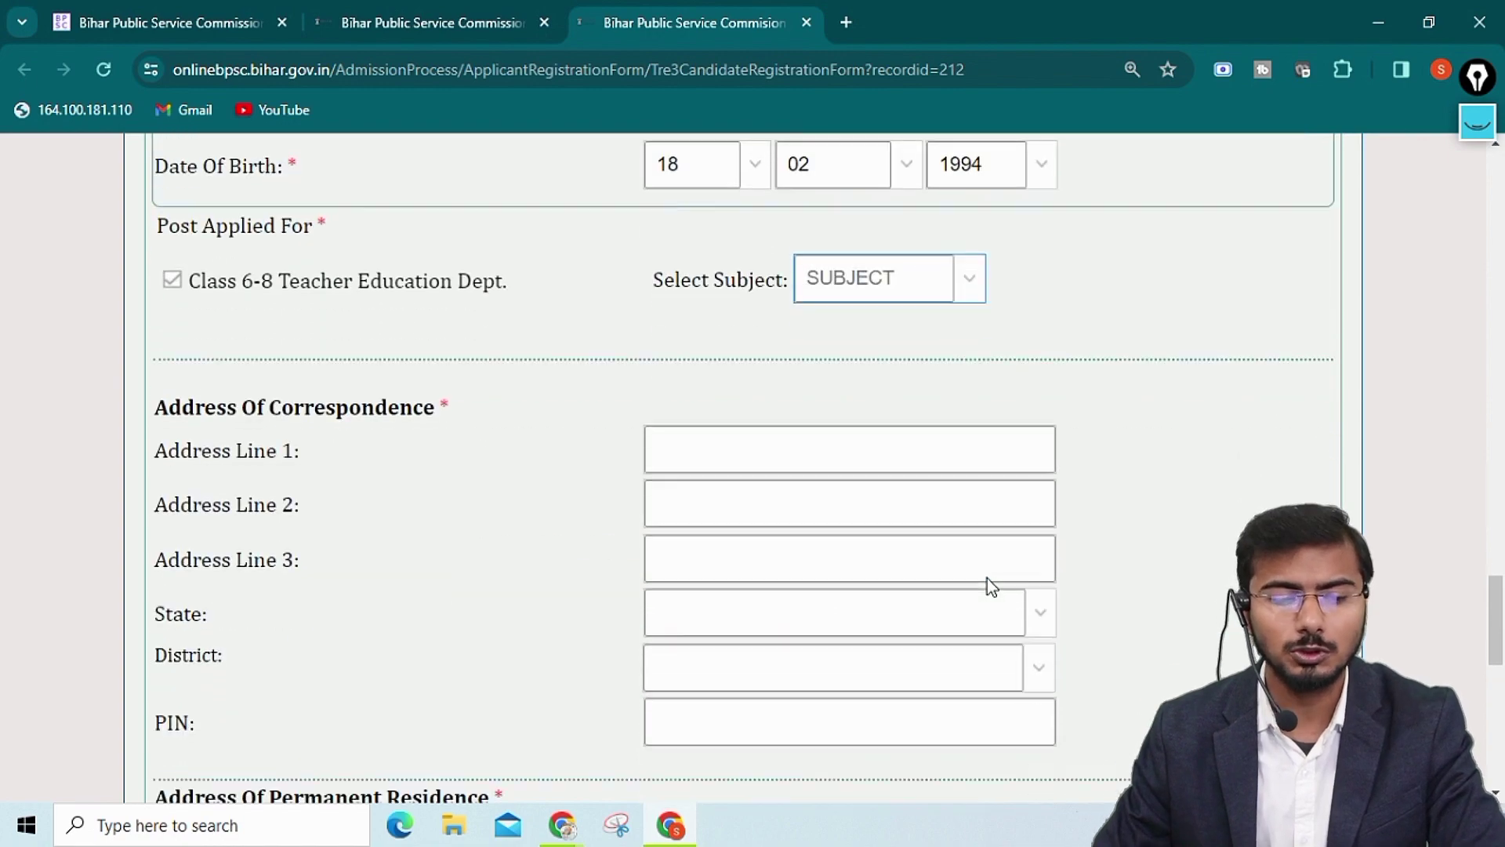
scroll(1008, 593, down, 1)
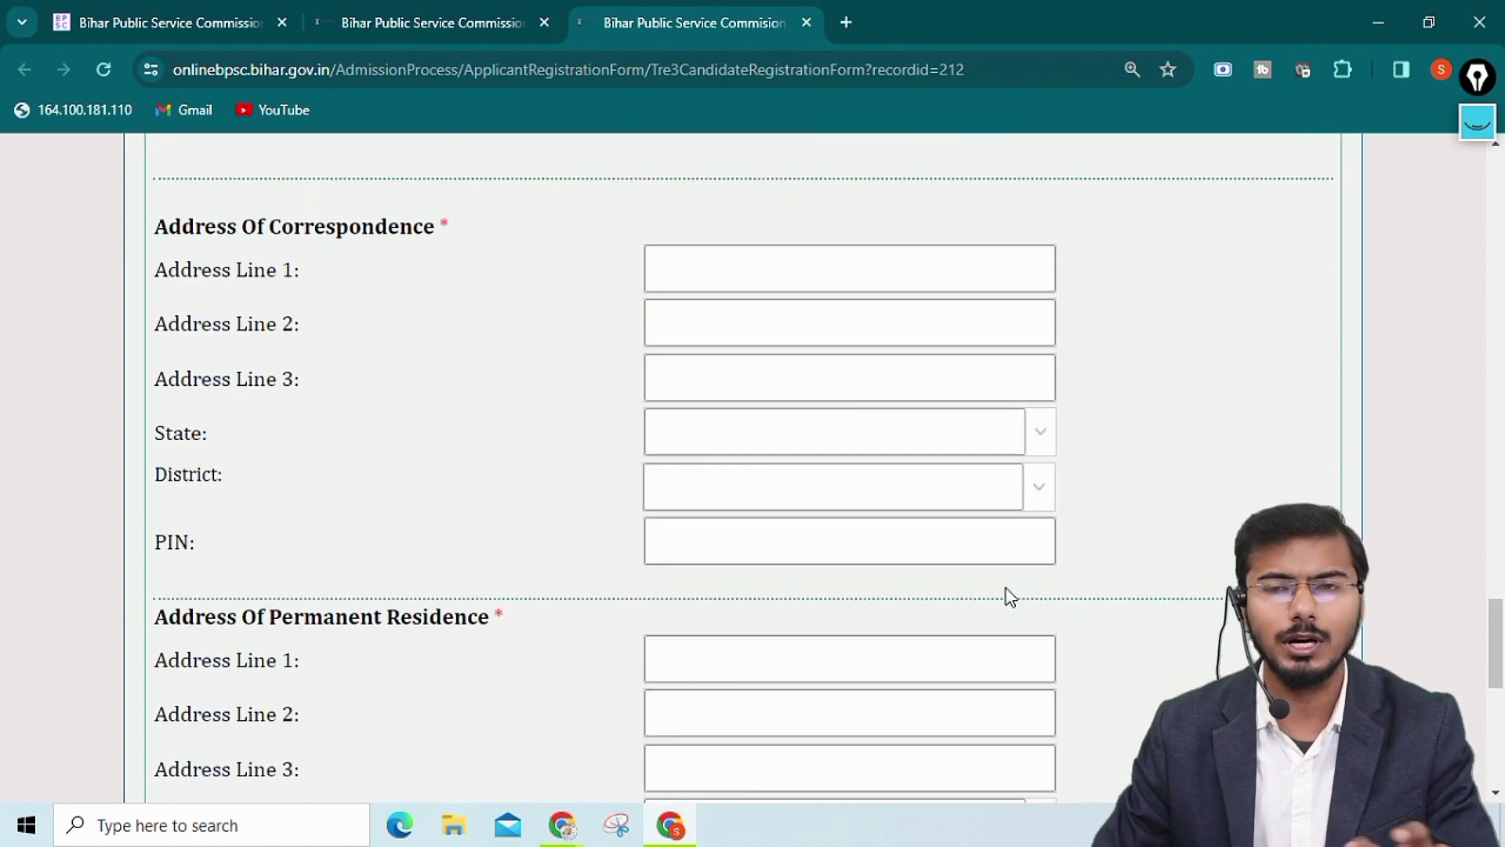
scroll(1010, 597, down, 6)
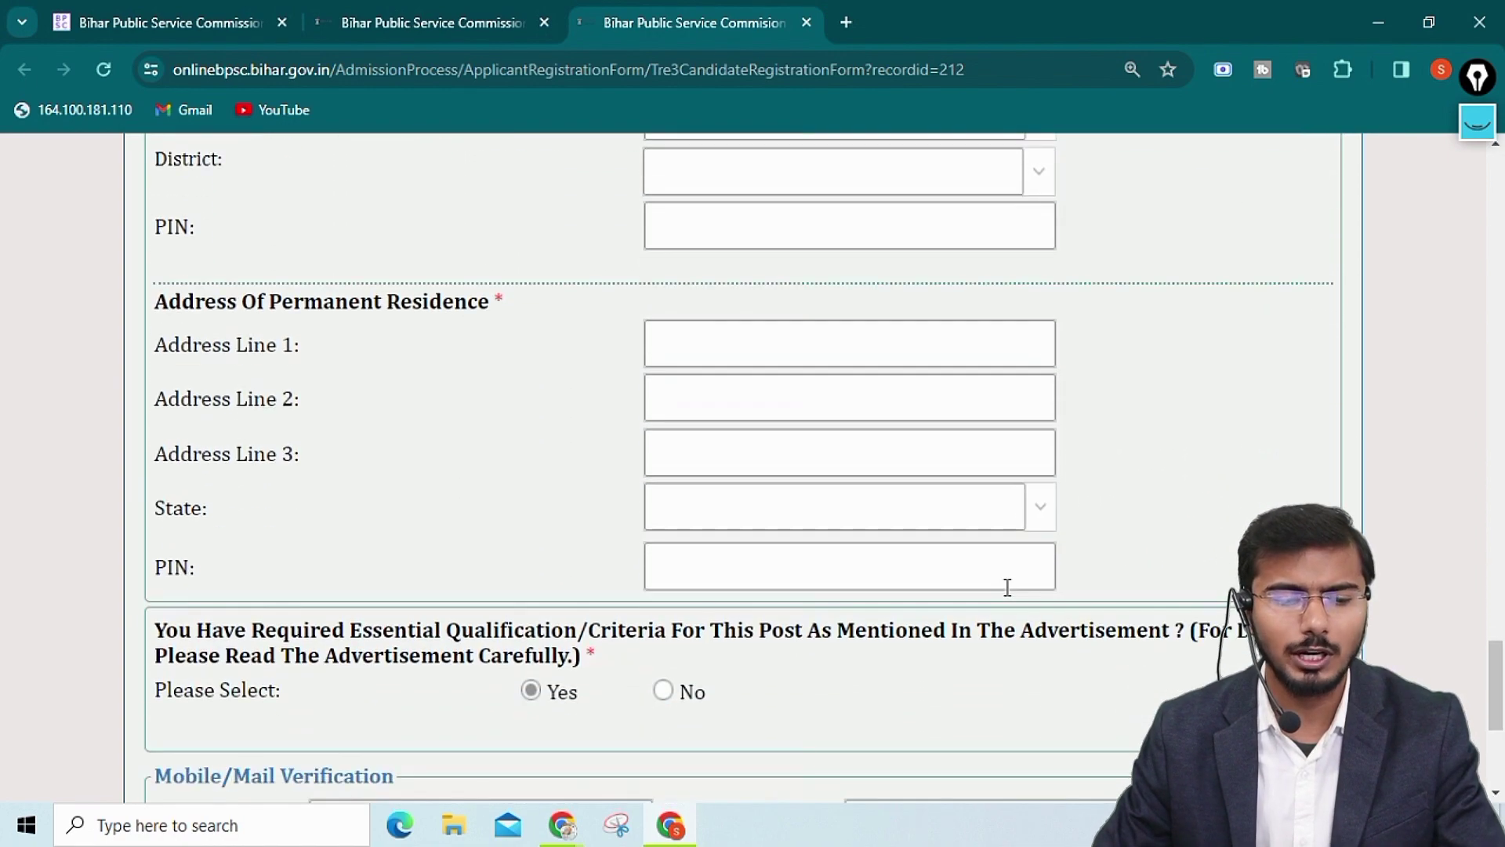
scroll(1008, 588, down, 1)
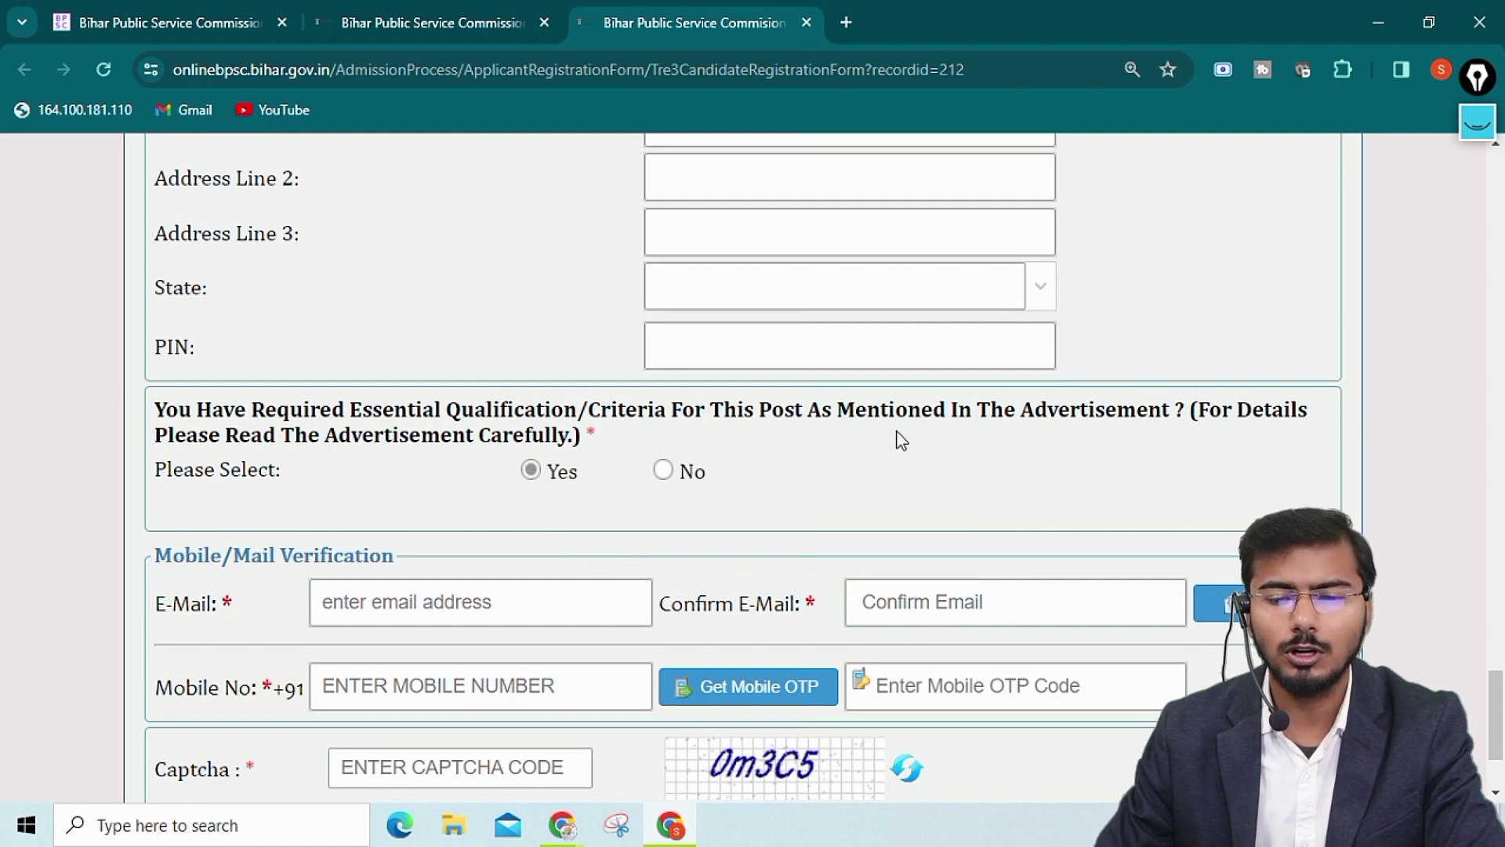
click(533, 472)
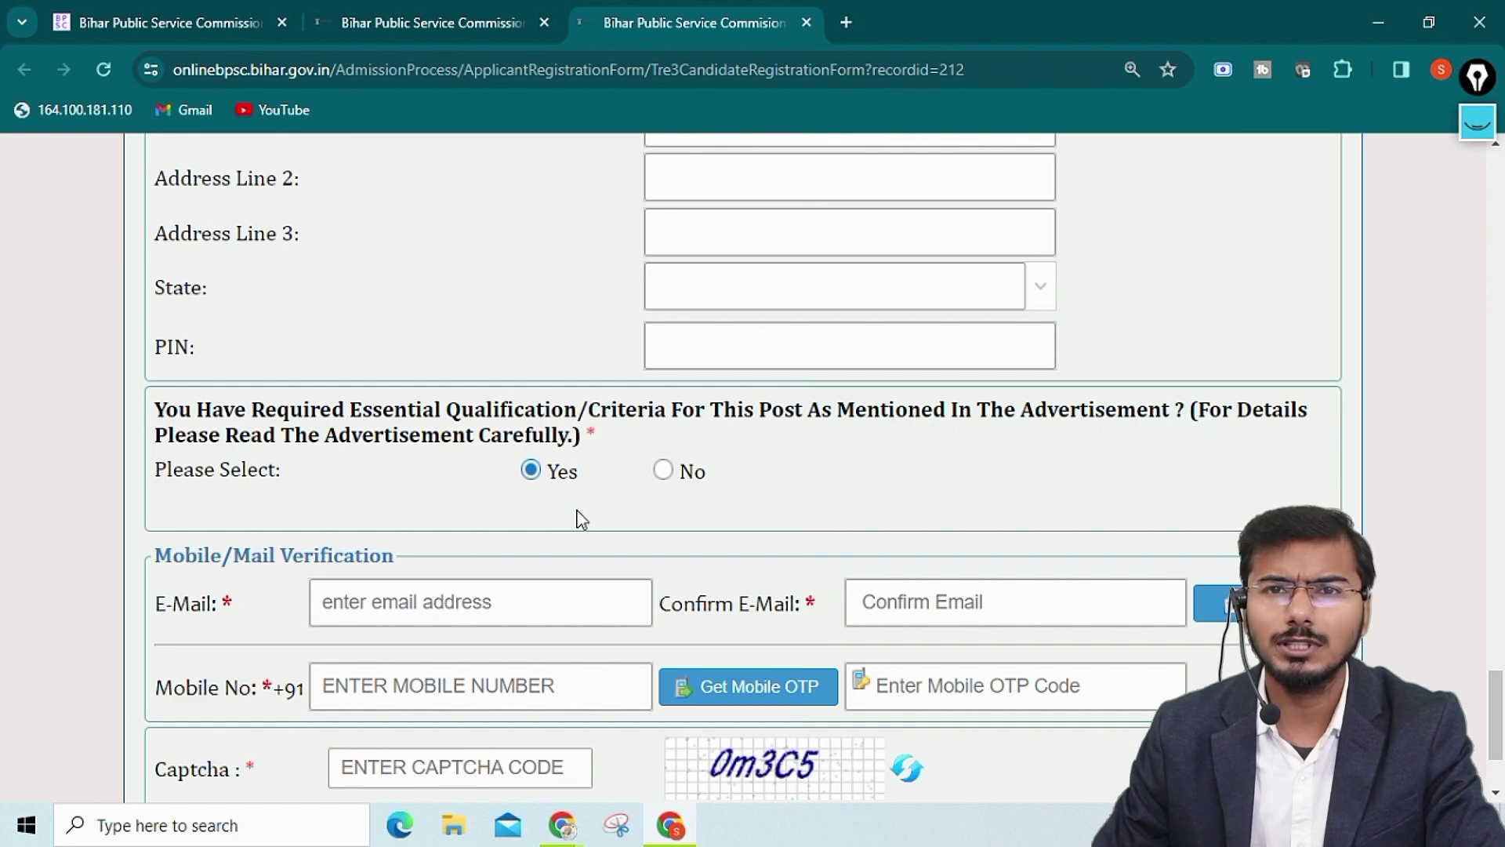
scroll(719, 599, down, 2)
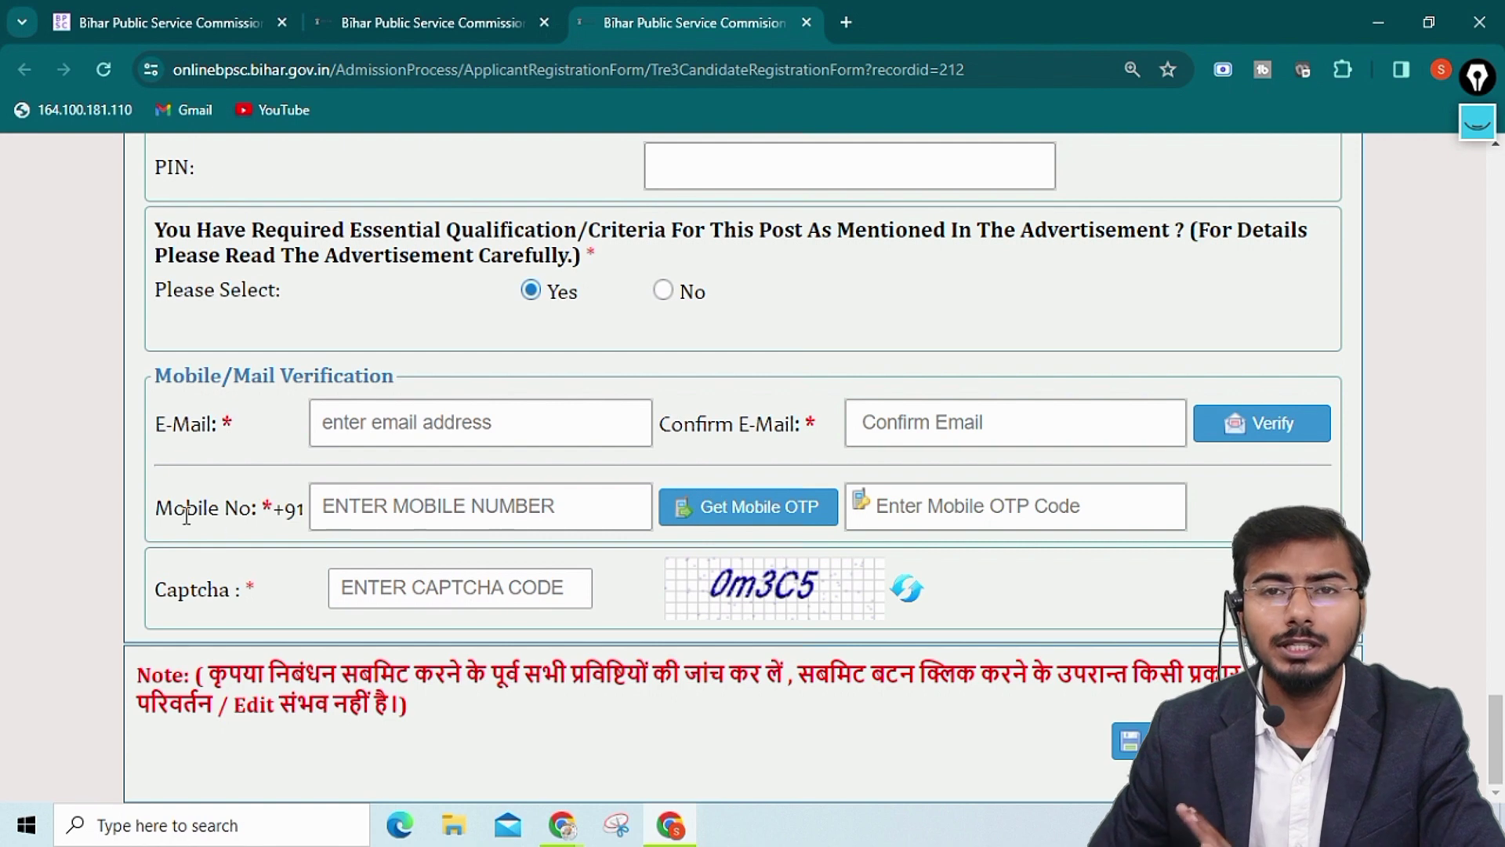
drag(156, 423, 232, 427)
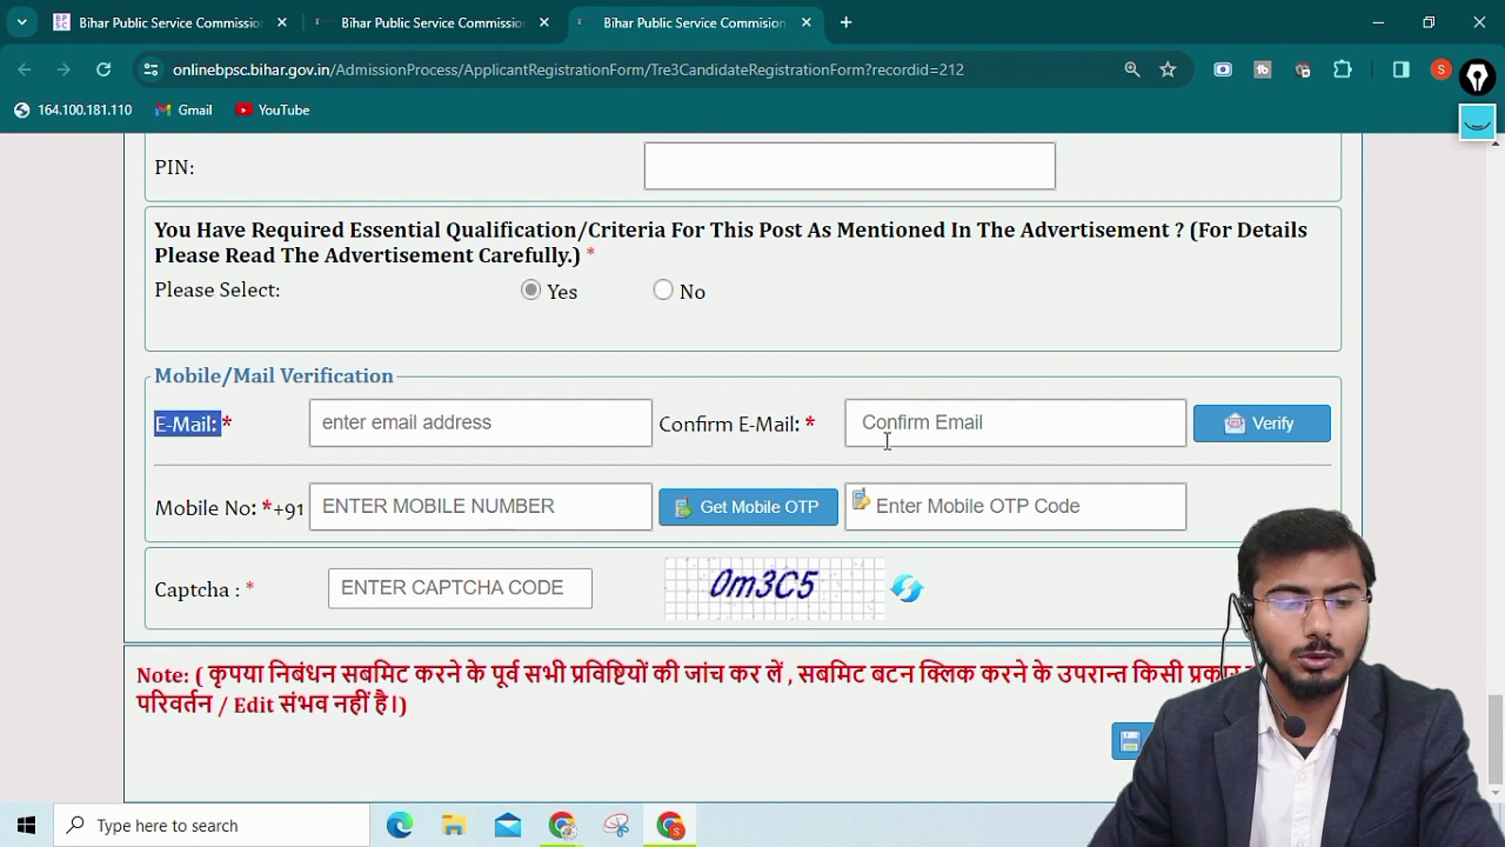
click(671, 425)
drag(671, 426, 796, 427)
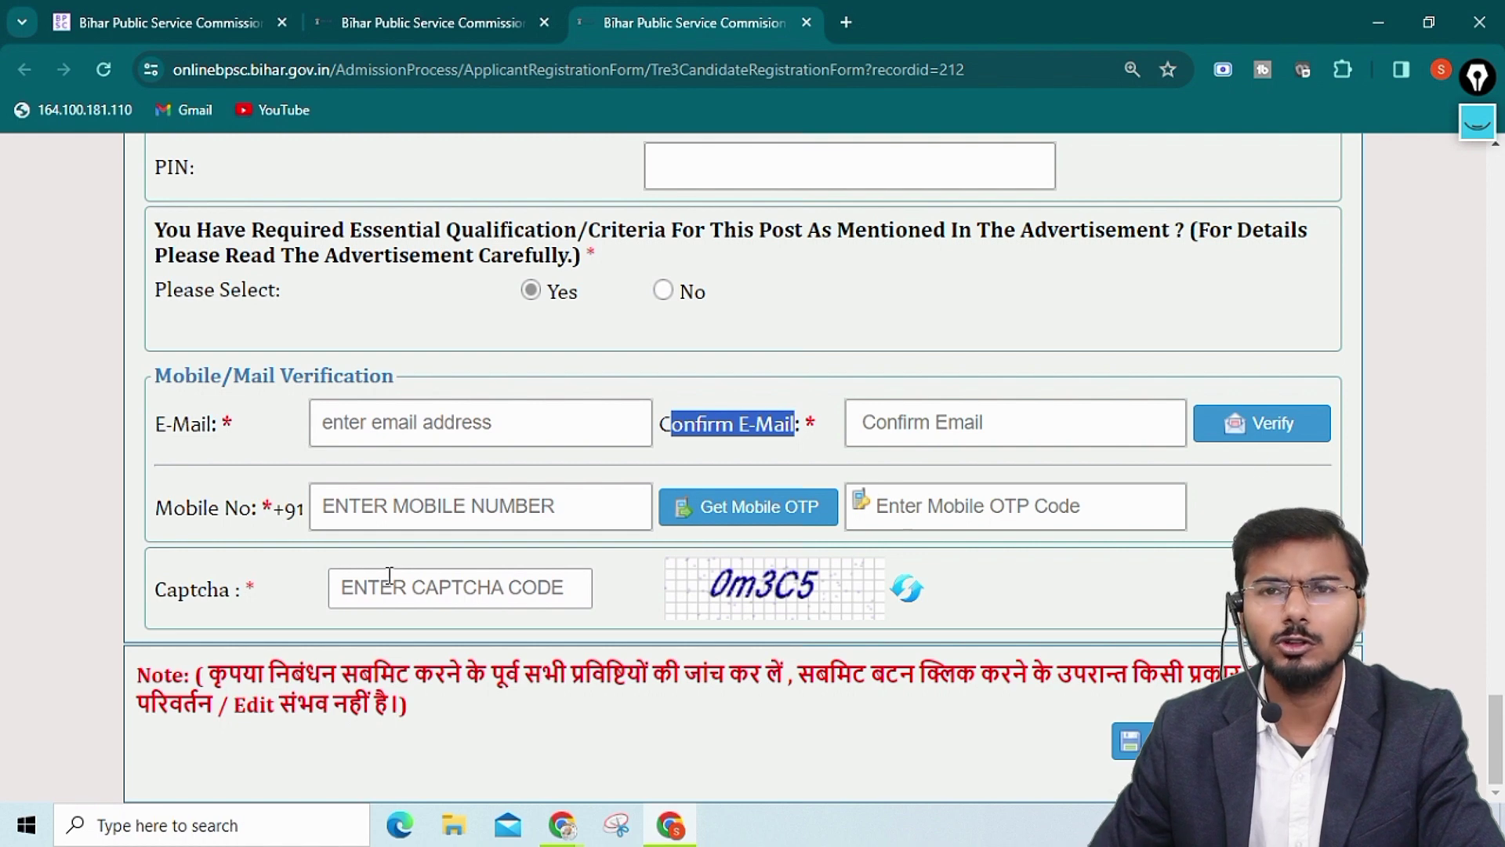
drag(172, 514, 288, 513)
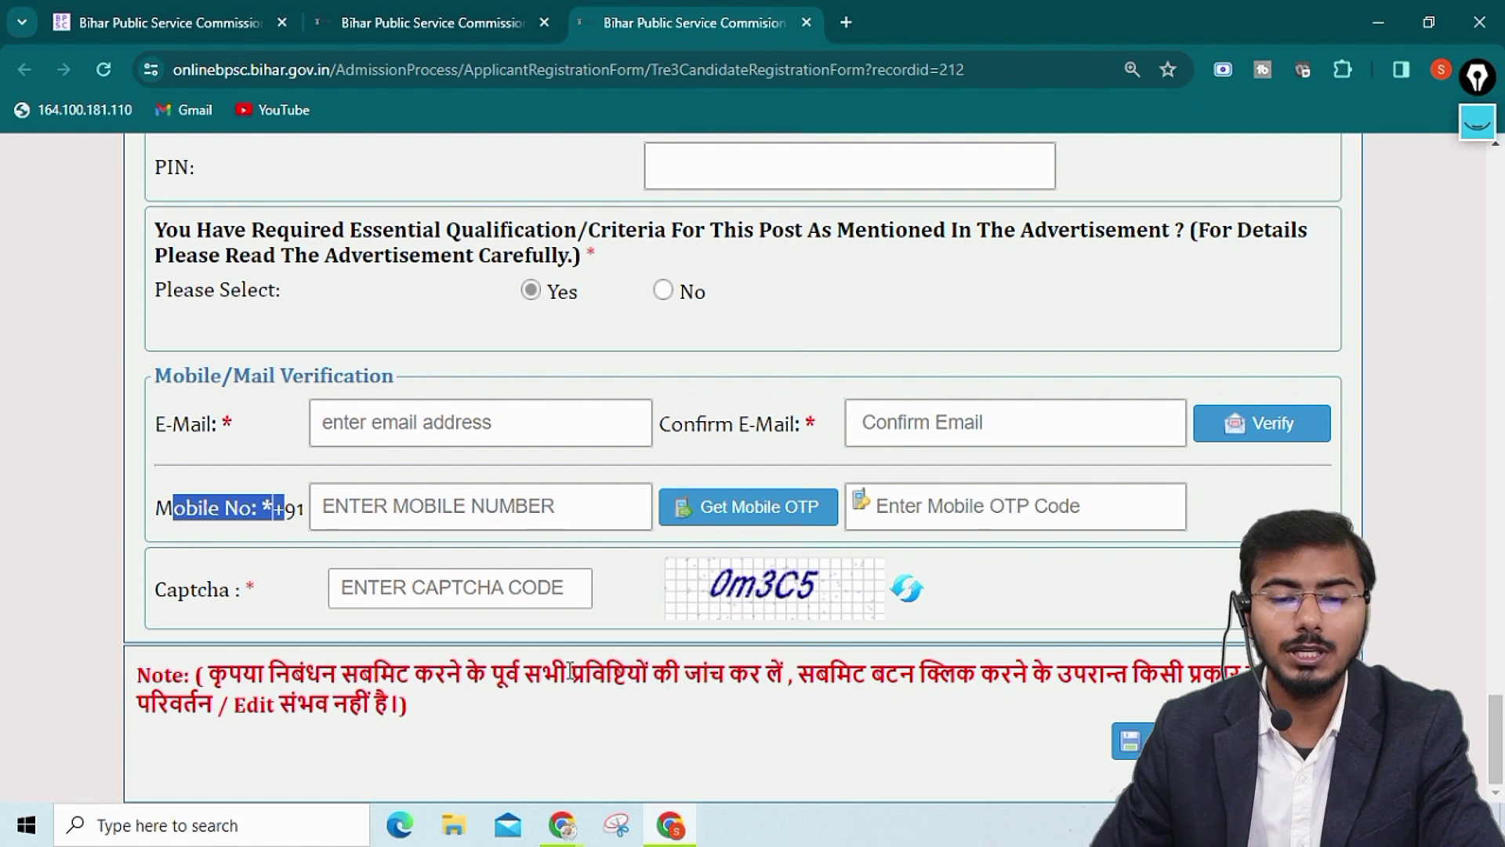
drag(179, 589, 207, 590)
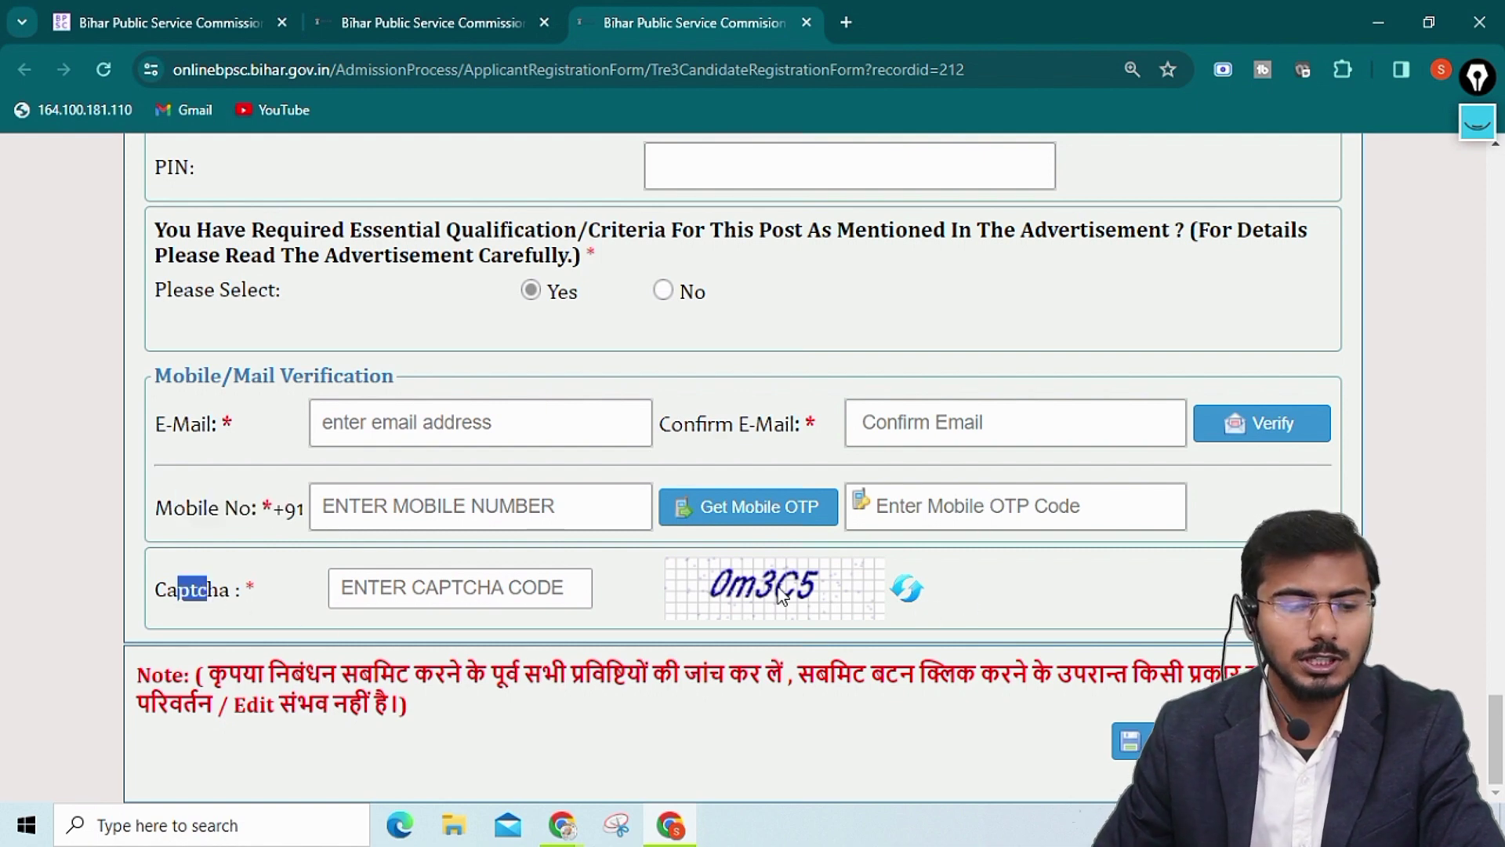